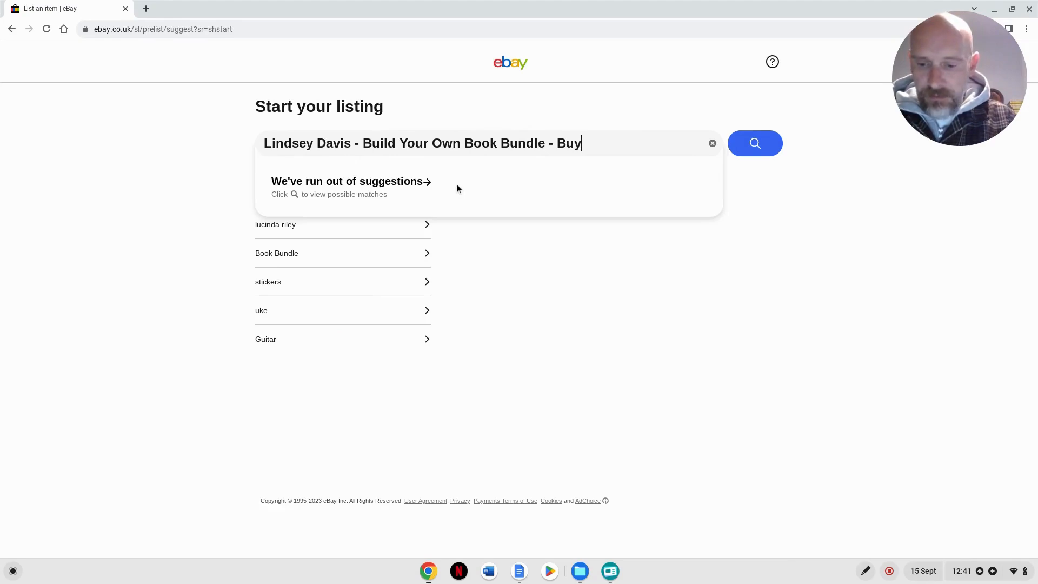
- Complete the listing title as "Lindsey Davis - Build Your Own Book Bundle - Buy 2 Get 1 Free" and search for matches
text(get)
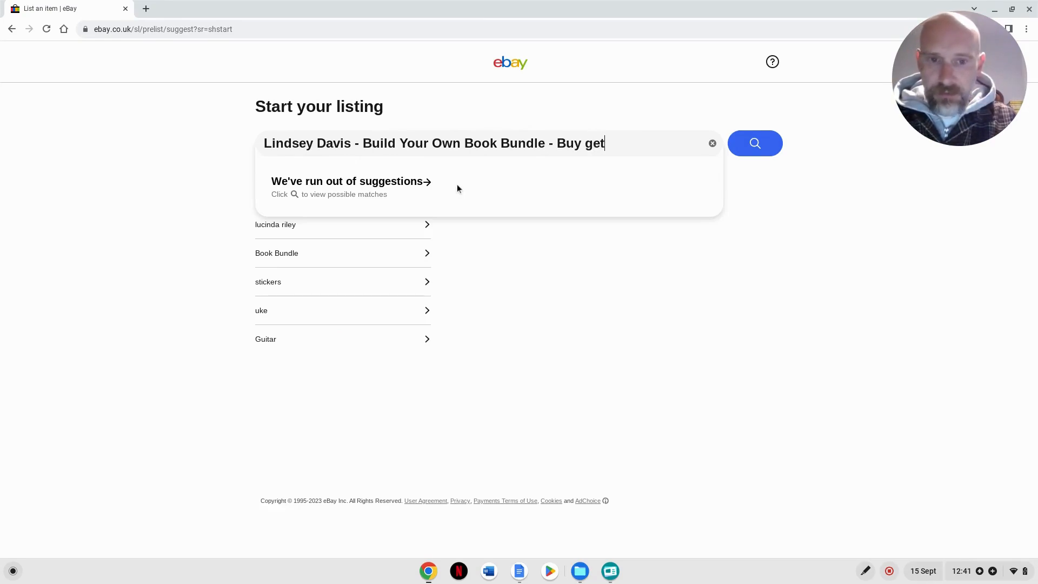
key(BackSpace)
key(BackSpace)
key(BackSpace)
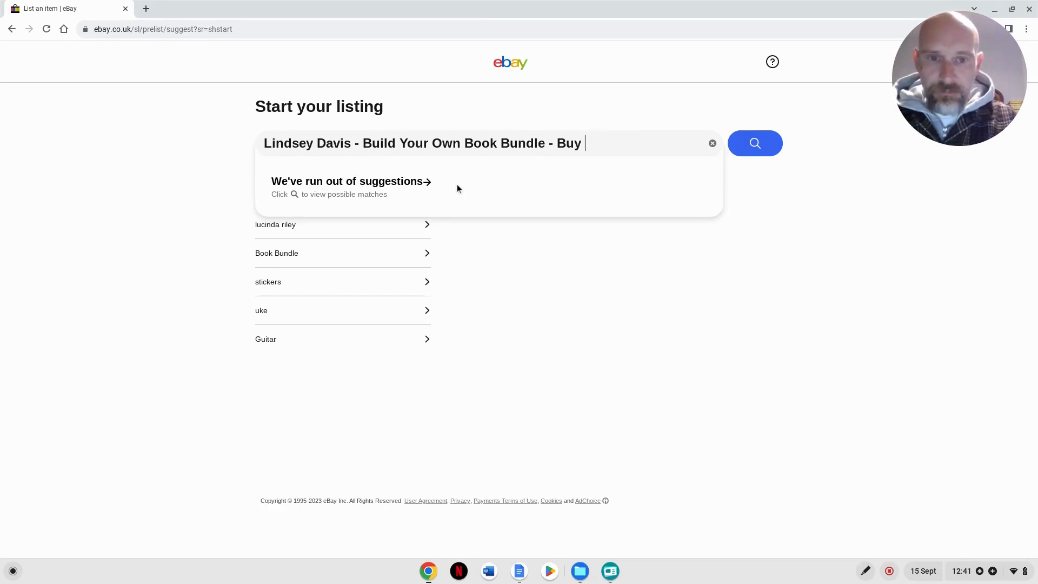
text(Get 2)
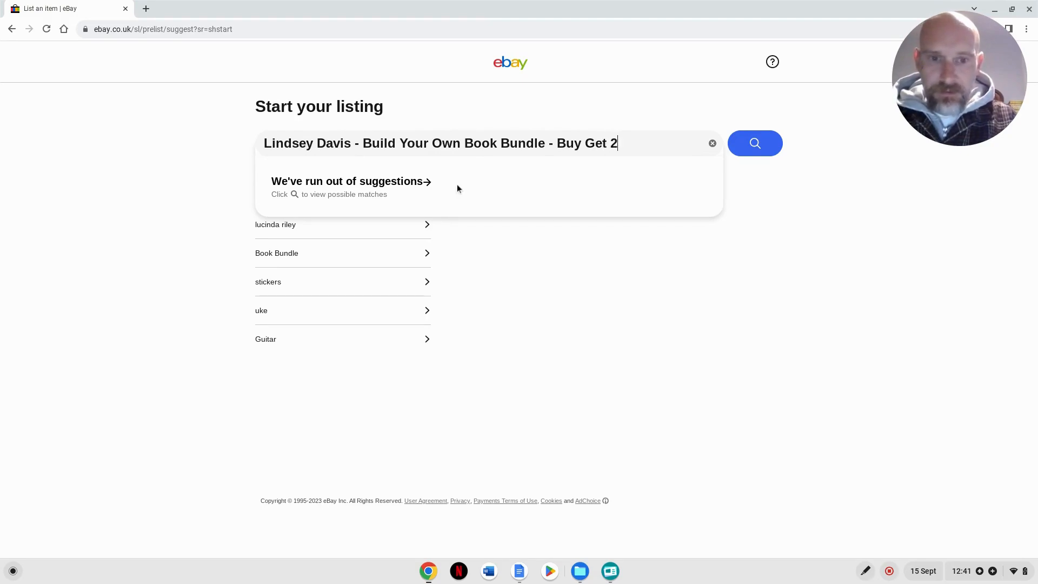
key(BackSpace)
key(BackSpace)
key(BackSpace)
key(BackSpace)
key(BackSpace)
text(2 Get 1 Free)
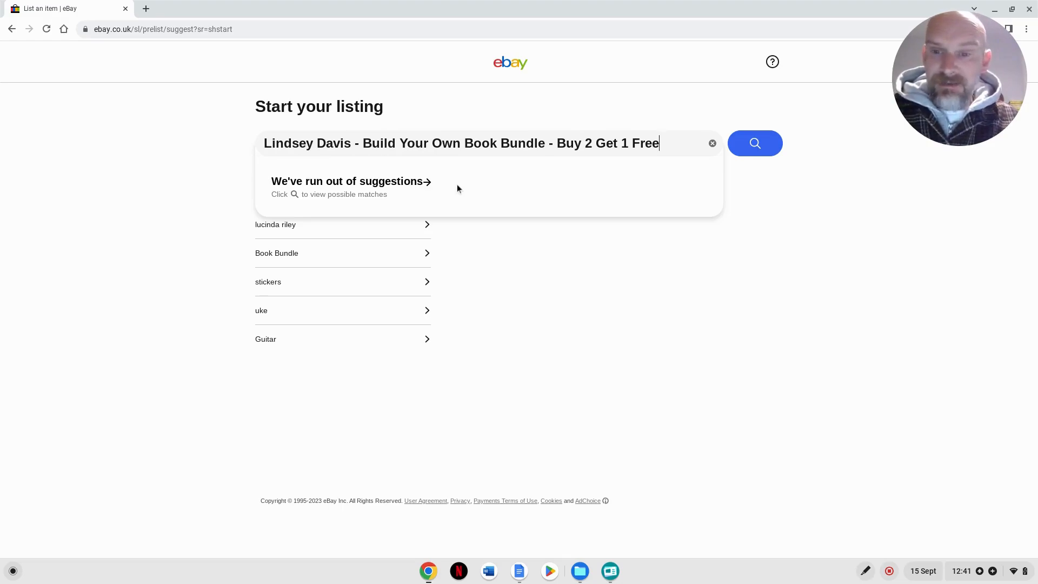
click(757, 143)
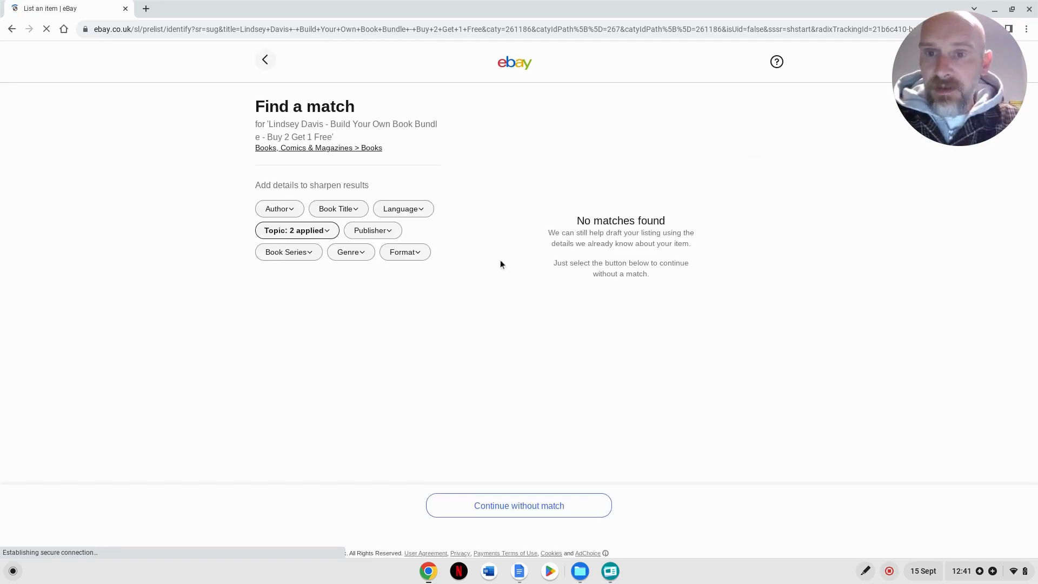
- Continue without a match, choose Good as the item condition and proceed to the listing form
click(514, 508)
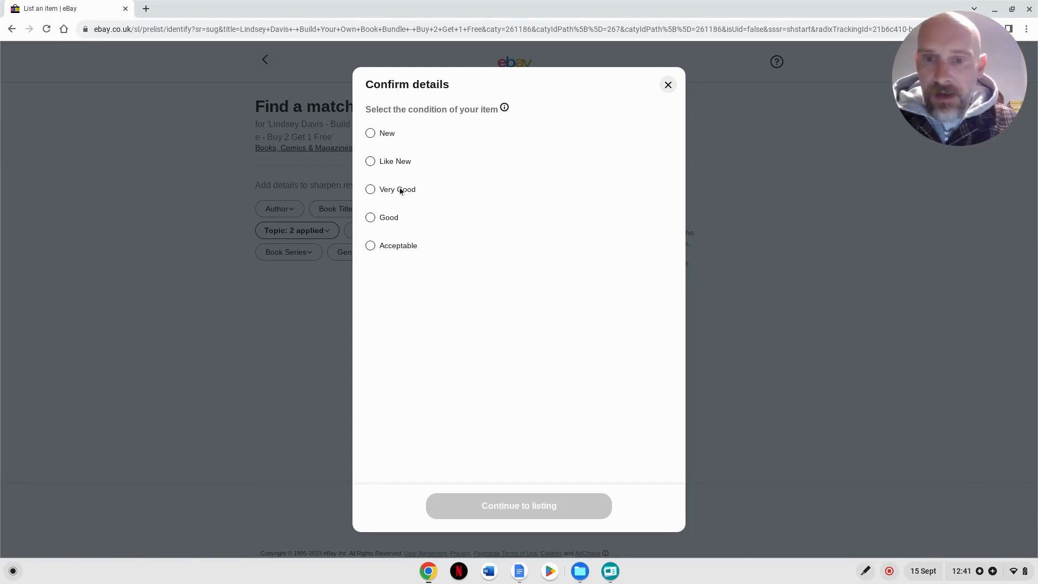
click(370, 217)
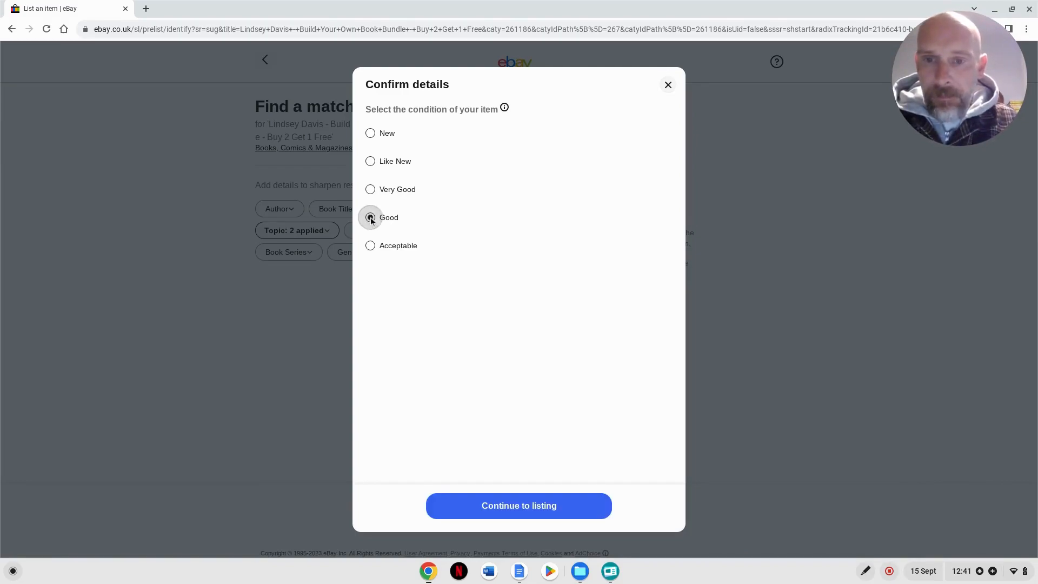
click(514, 509)
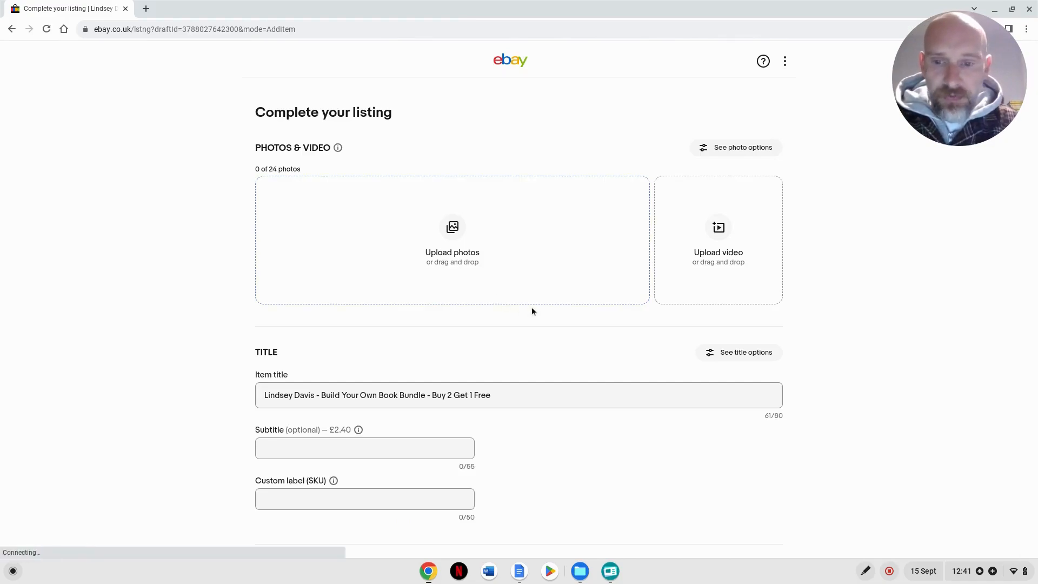
- Set the Author in the item specifics to the custom entry "Lindsey Davis"
scroll(538, 314, down, 5)
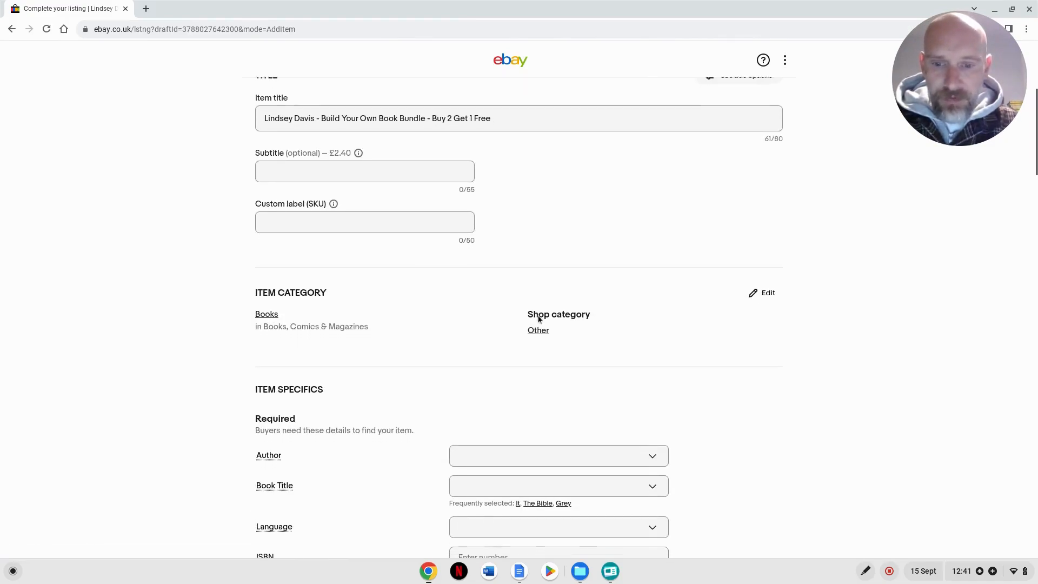
scroll(540, 313, up, 5)
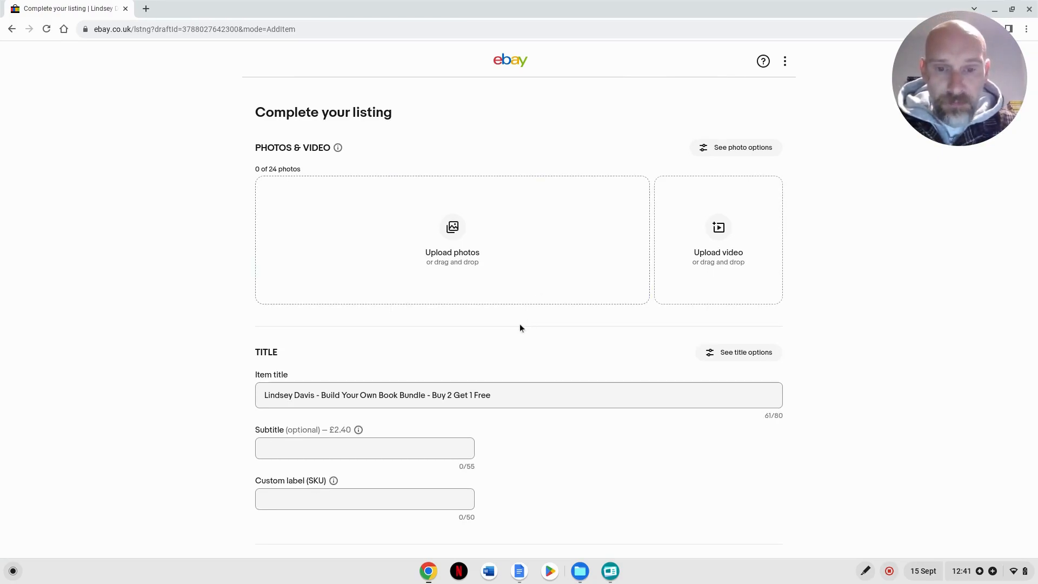
scroll(522, 331, down, 6)
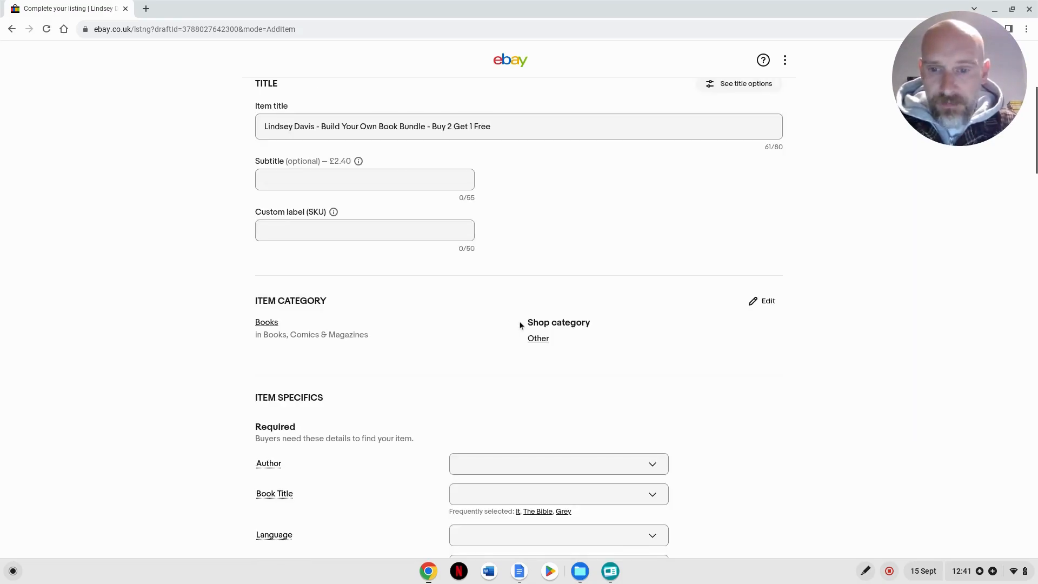
scroll(514, 325, down, 1)
click(518, 370)
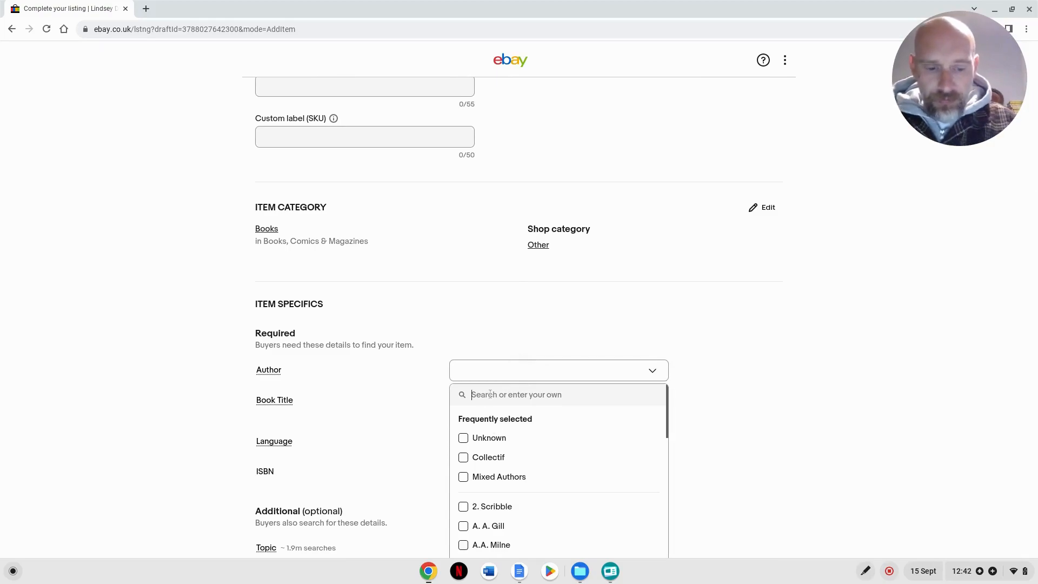
text(Linds)
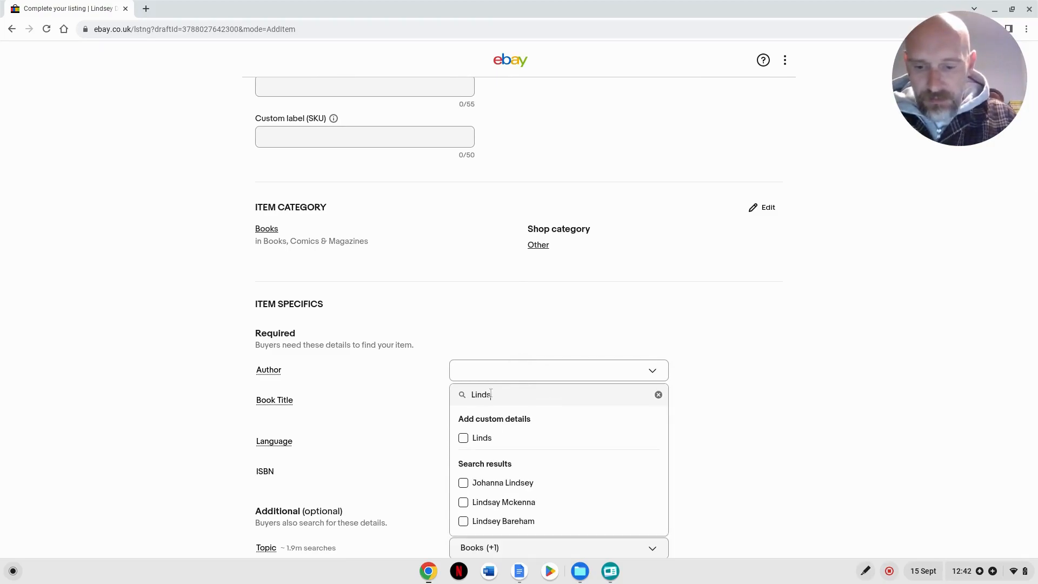
text(ey Davis)
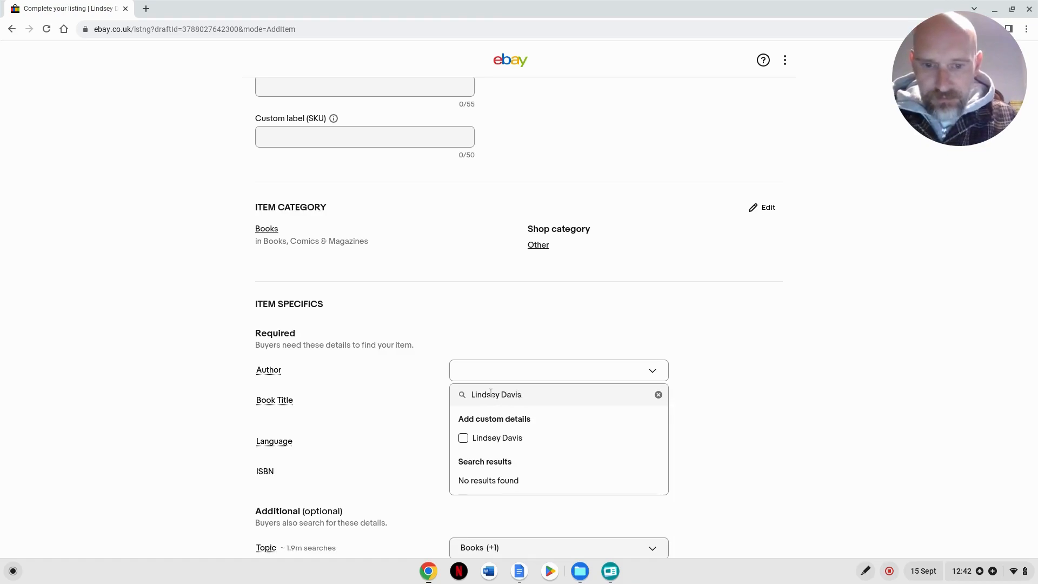
click(464, 438)
click(403, 398)
- Set the Book Title to the custom entry "Various" and the Language to English
click(478, 398)
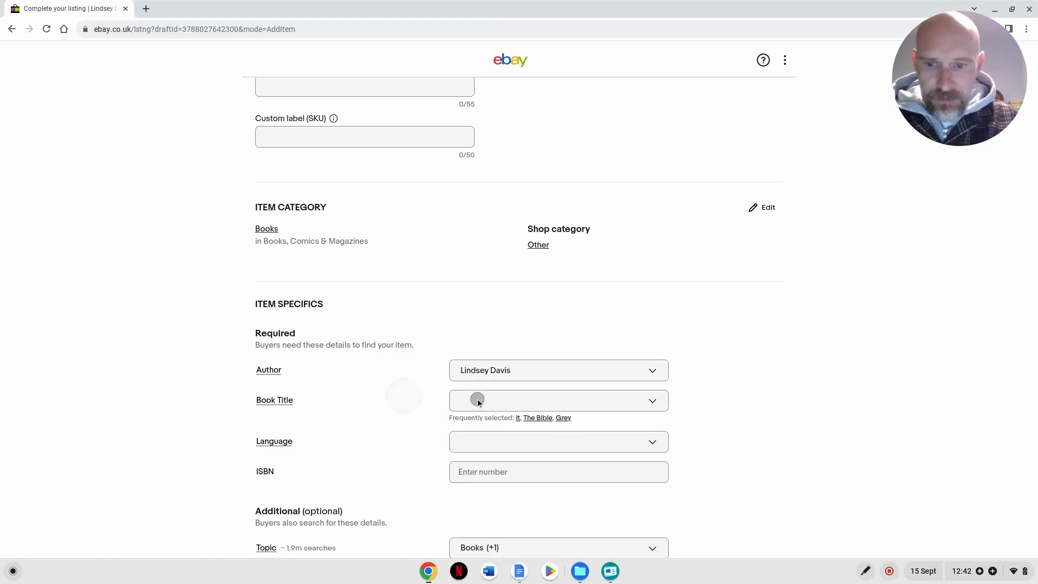
text(Various)
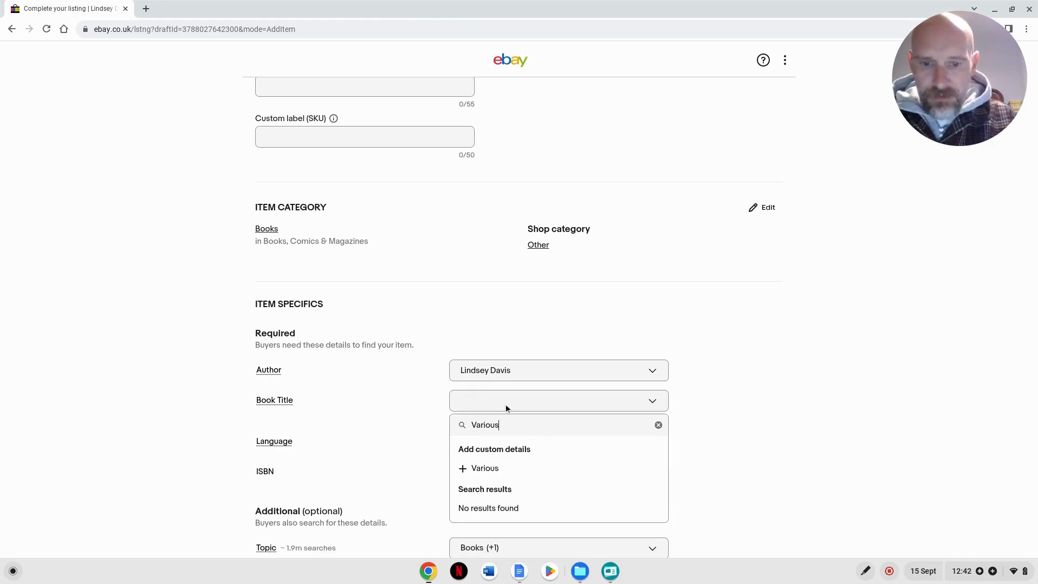
click(493, 468)
click(499, 431)
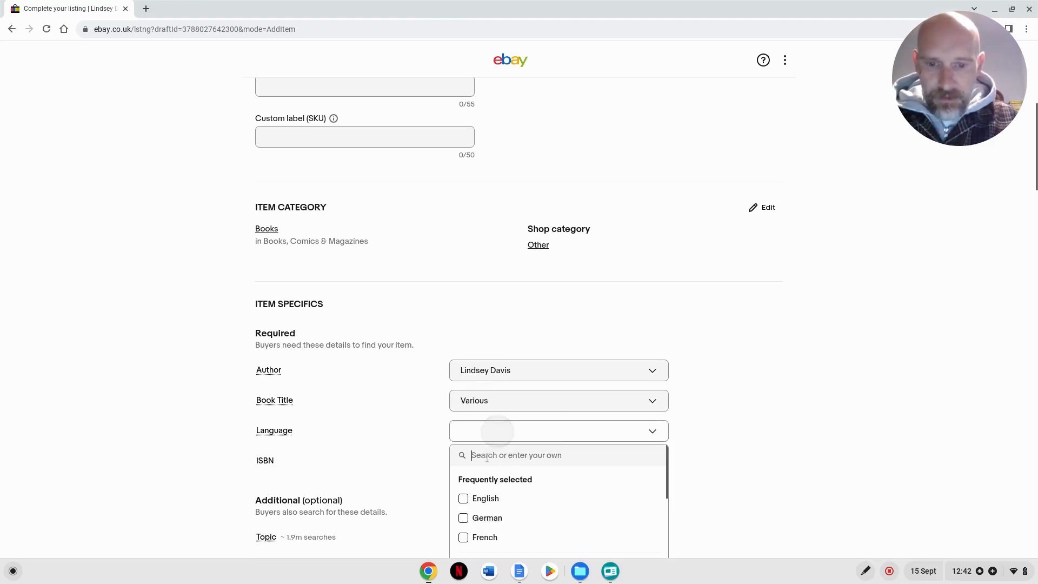
click(463, 499)
click(403, 450)
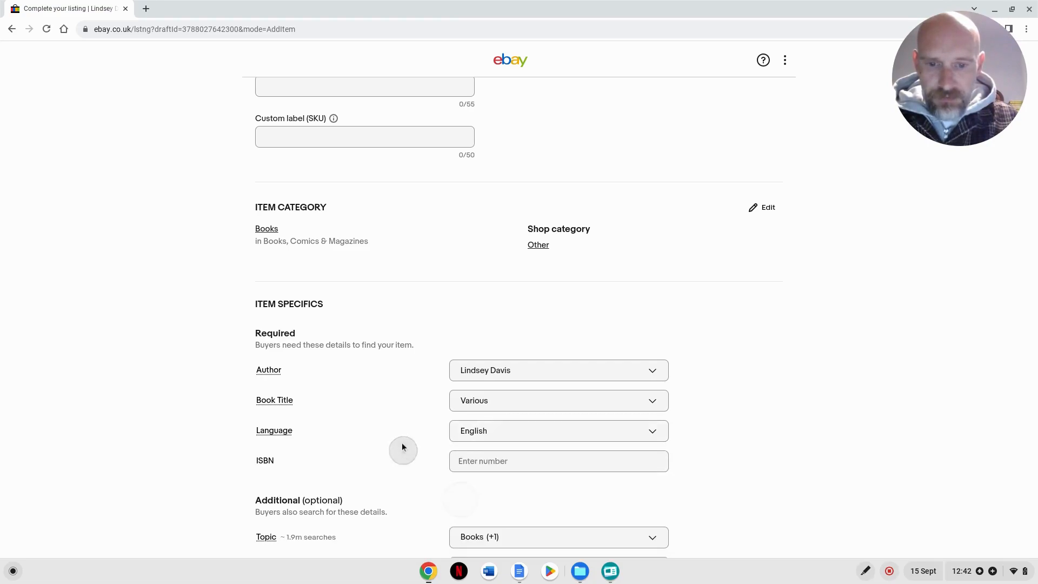
- Paste the prepared "Build Your Own Book Bundle" offer text, with Buy 2 Get 1 Free OR Buy 3 Get 2 Free, into the item description
scroll(392, 413, down, 3)
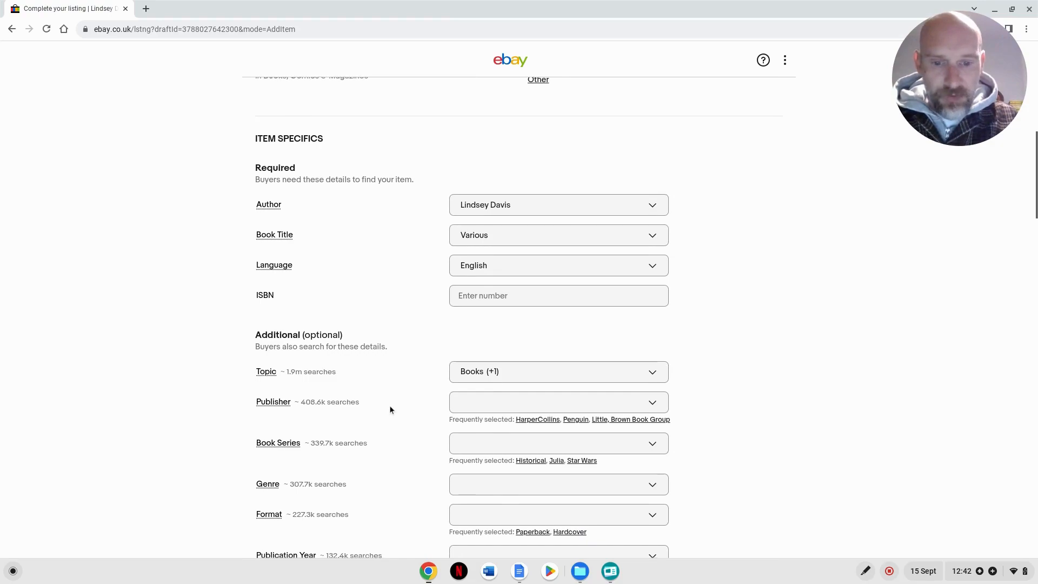
scroll(433, 332, down, 5)
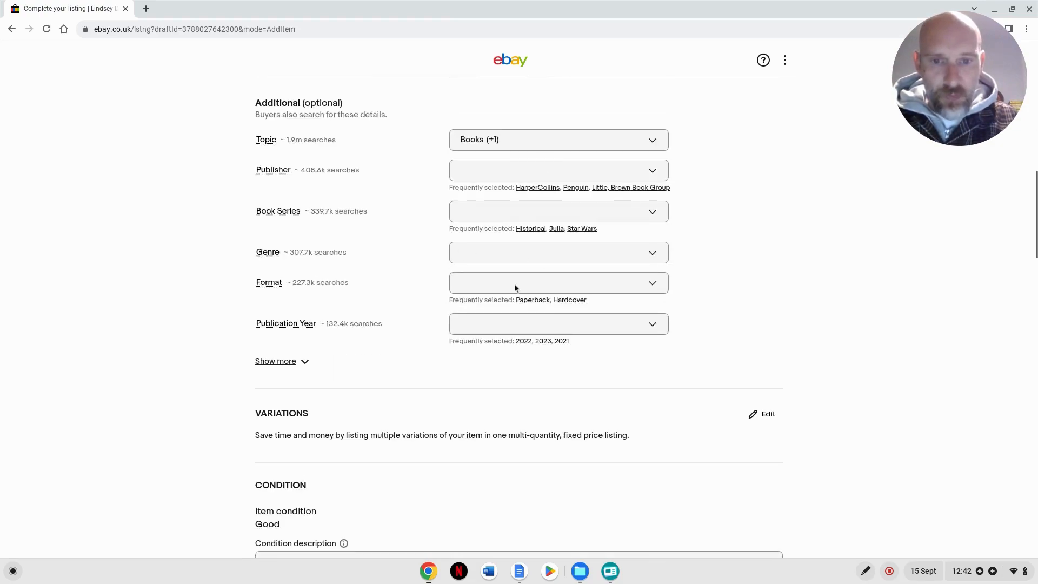
scroll(427, 303, down, 4)
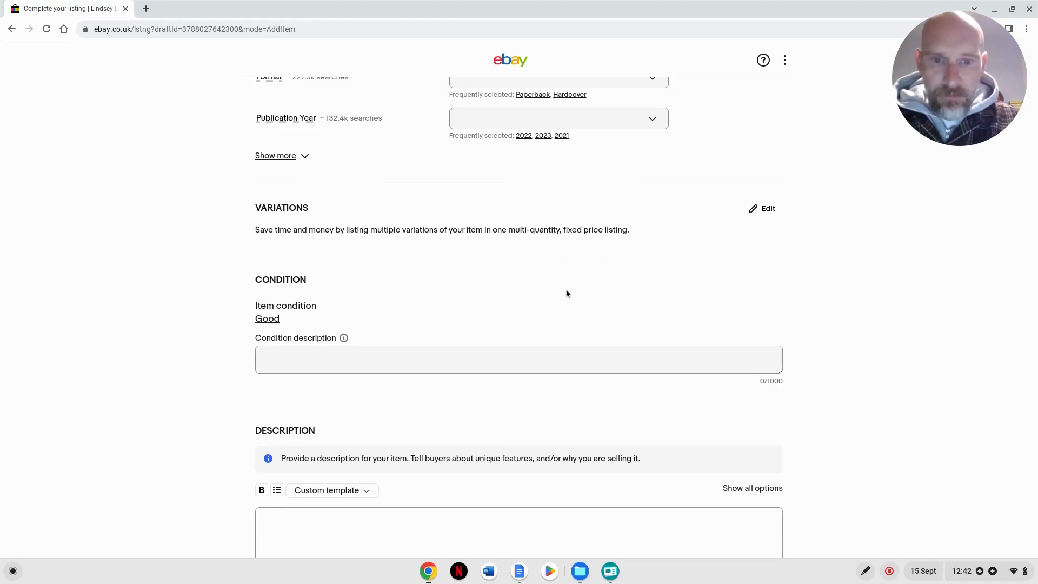
scroll(557, 294, down, 1)
scroll(553, 298, down, 3)
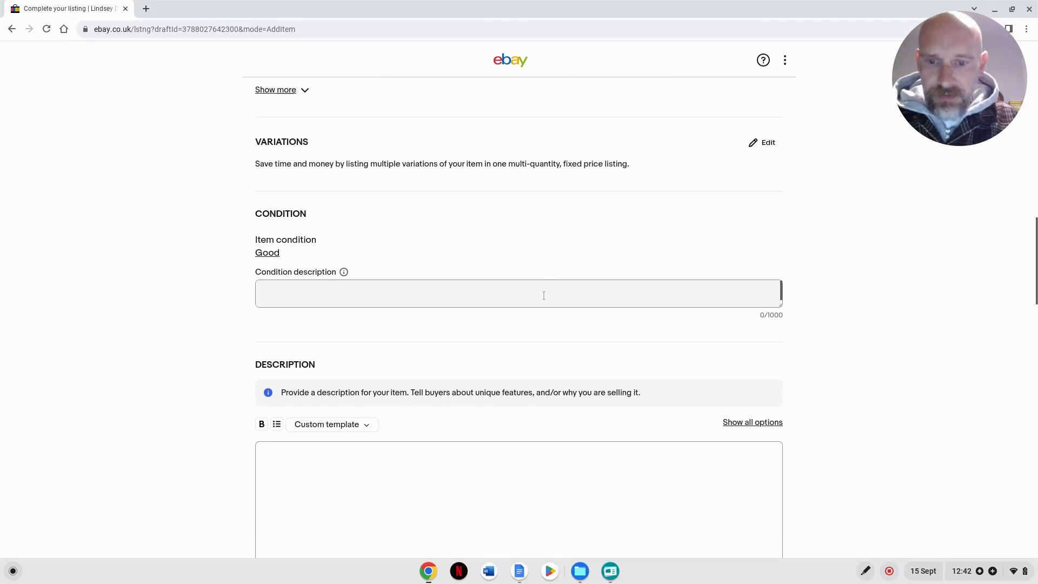
click(425, 393)
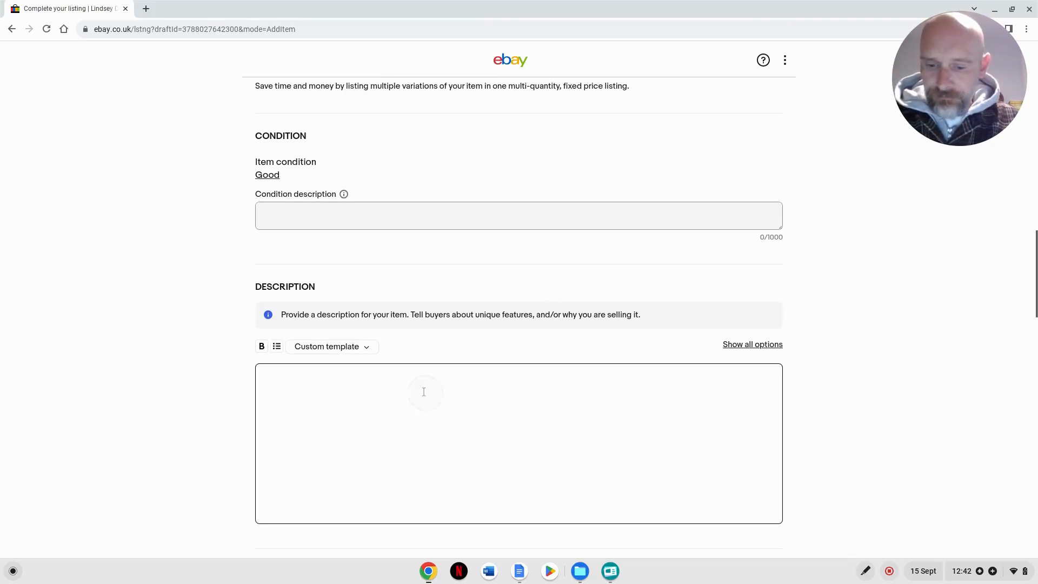
text(Build Your Own Book Bundle  Buy 2 Get 1 Free OR Buy 3 Get 2 Free  Mix & Match Across Our Entire Range  Simply add 3 or 5 items to your basket and the cheapest item/s will be discounted when you checkout.)
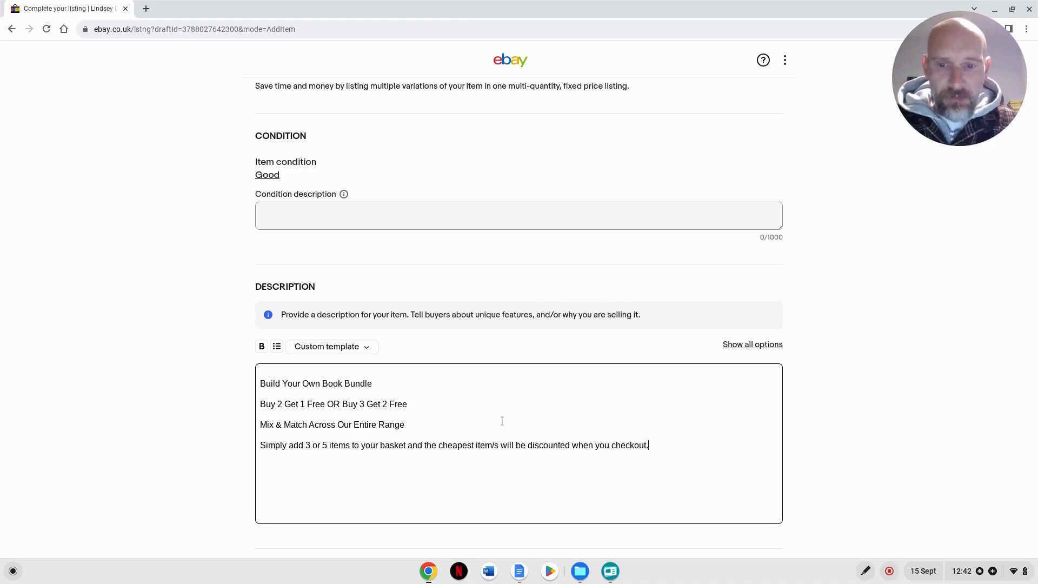
- Open the listing's variations for editing and remove the Format and Item Height attributes
scroll(503, 419, up, 4)
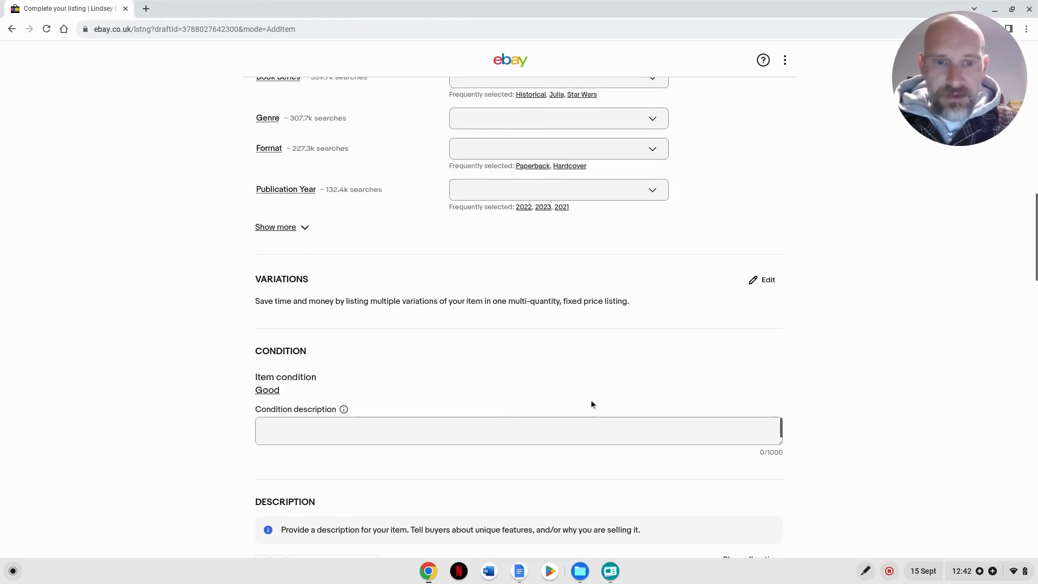
click(761, 279)
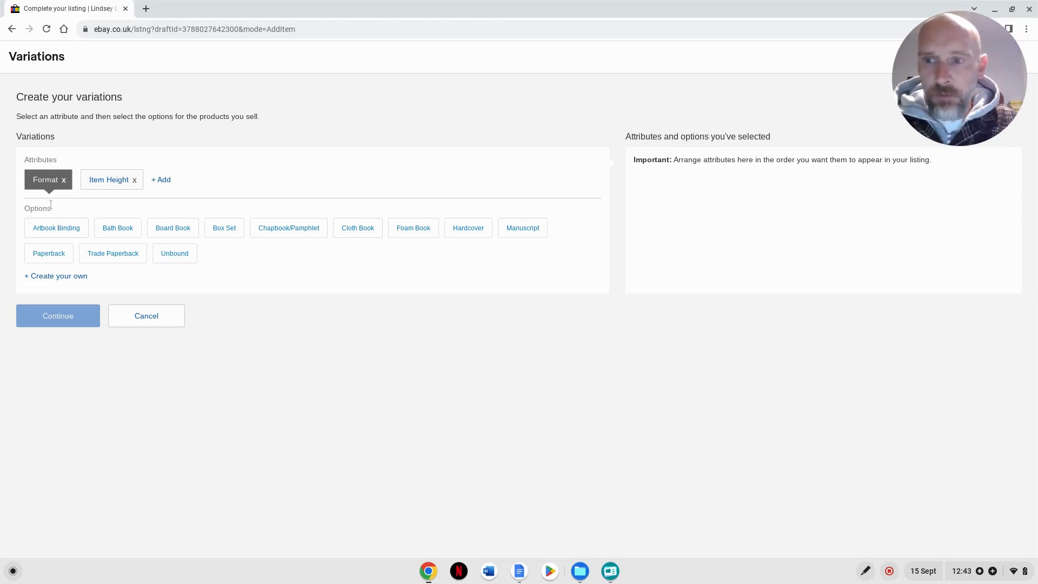
click(63, 181)
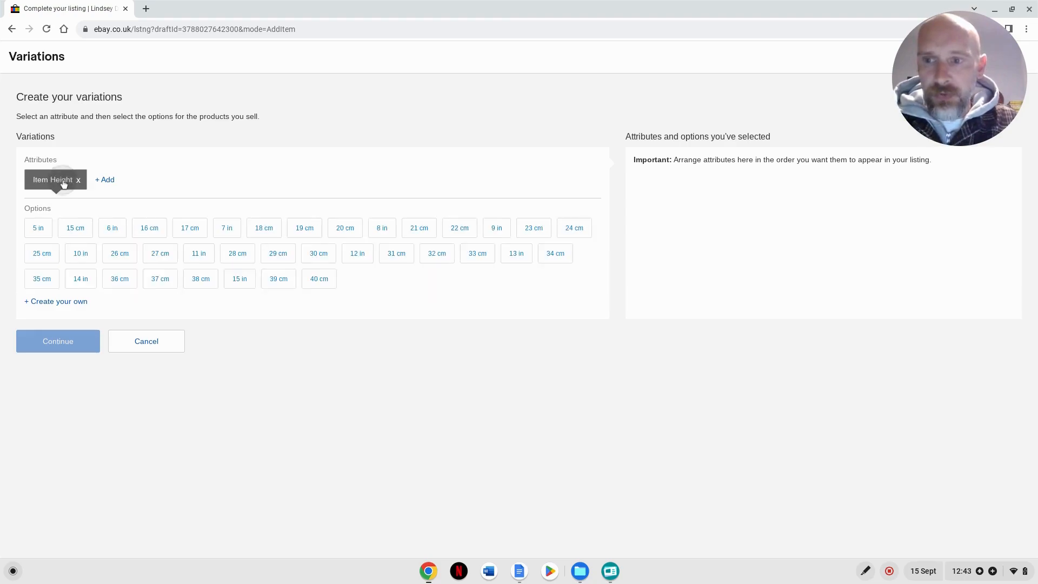
click(78, 178)
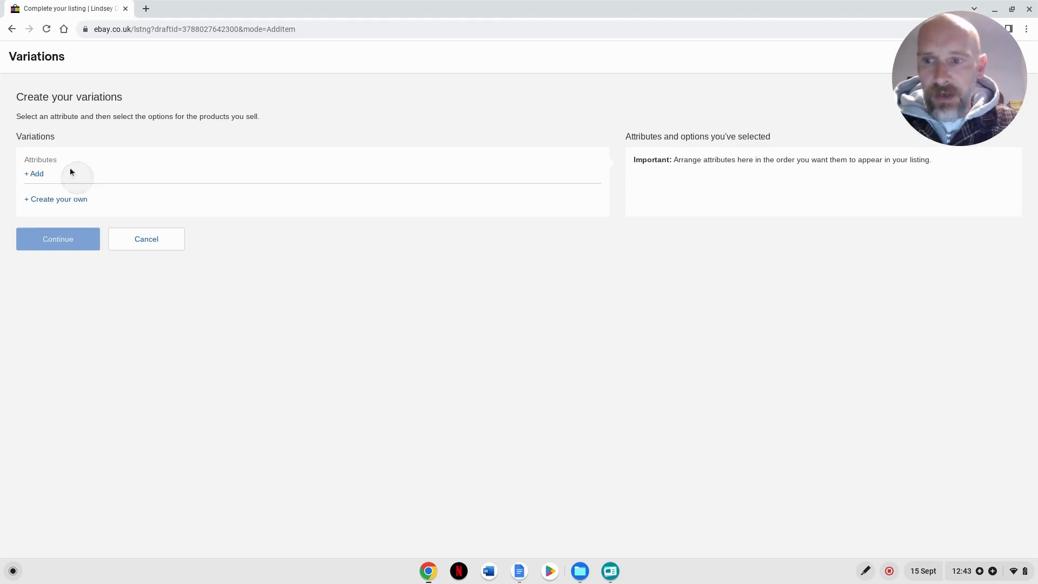
- Add a custom variation attribute named "Title" and save it
click(33, 174)
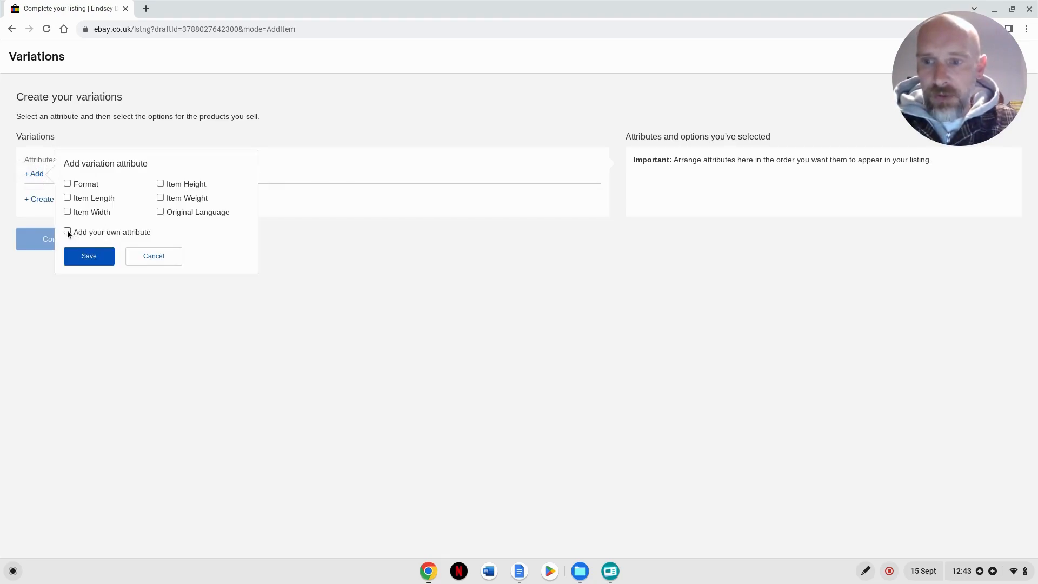
click(67, 231)
text(Title)
click(89, 306)
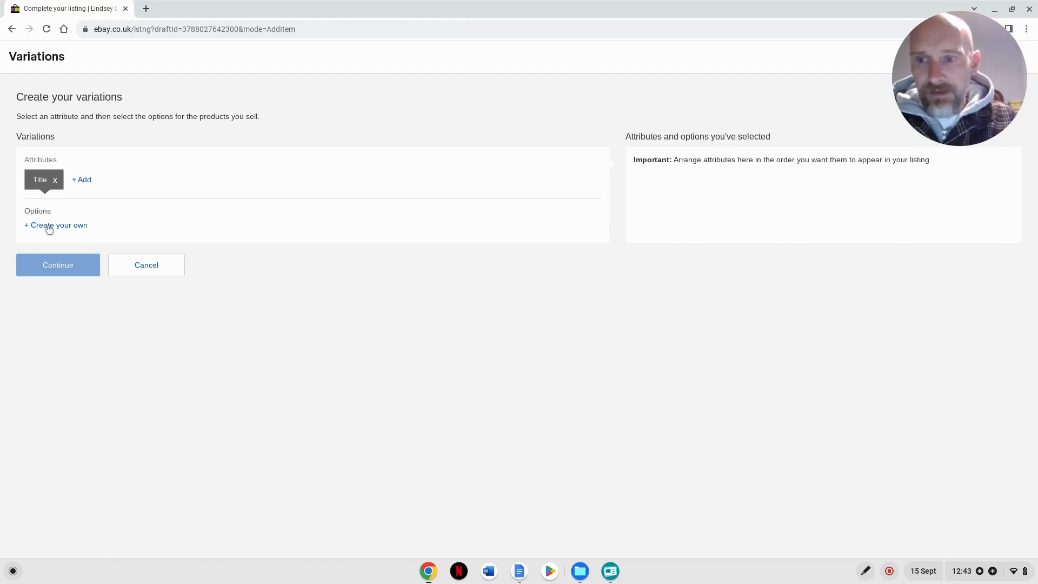
- Create the custom option "Venus In Copper (Paperback)" under the Title attribute
click(48, 228)
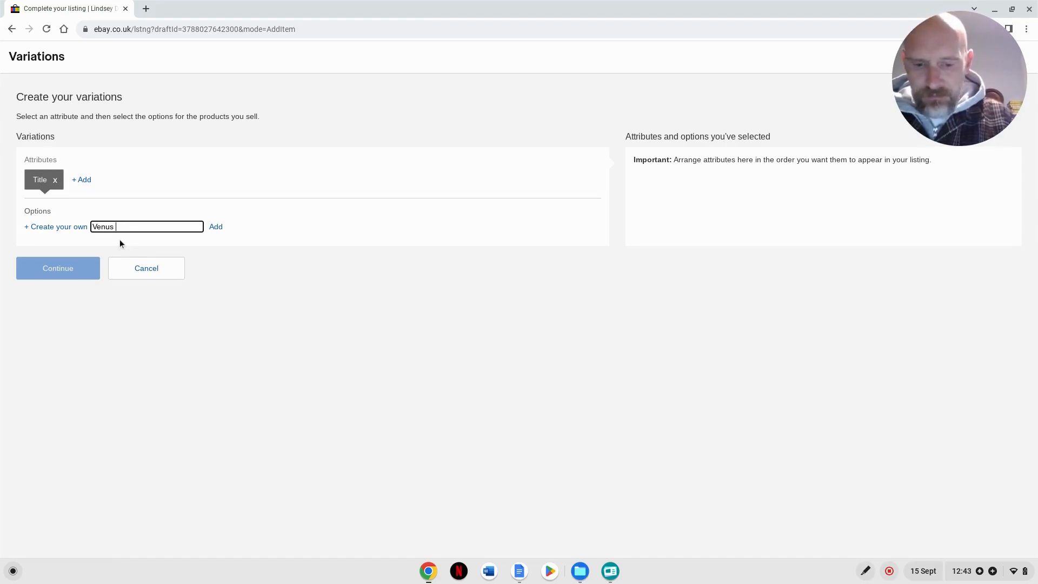
text((P\p)
key(BackSpace)
key(BackSpace)
text(apew)
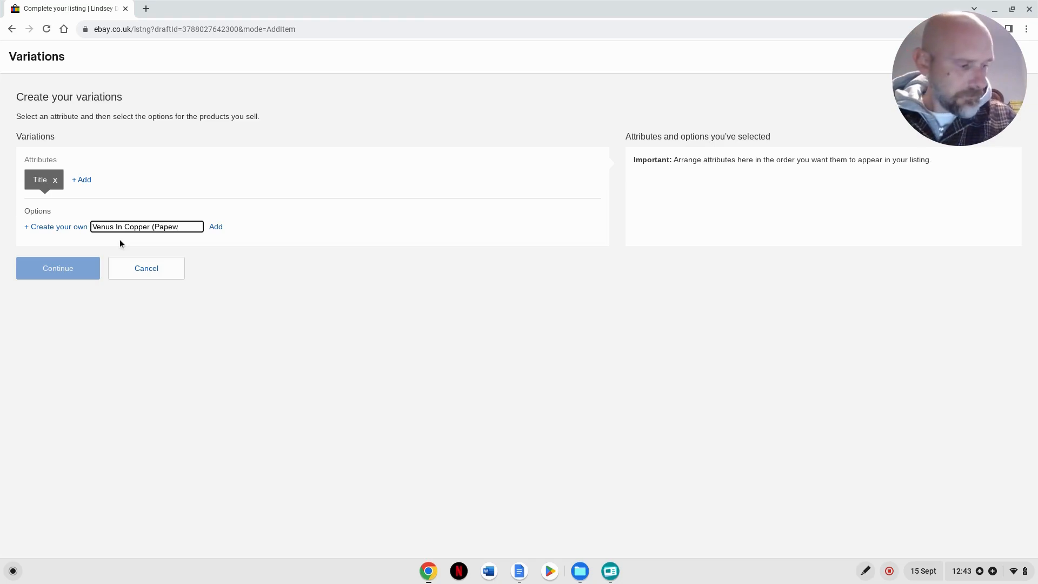
key(BackSpace)
text(rback)
key(Return)
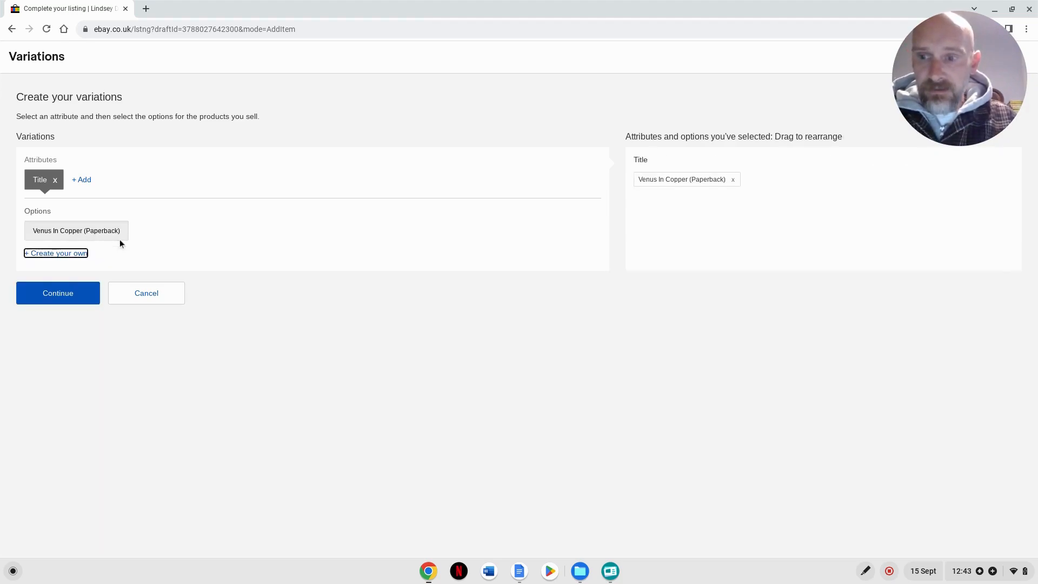
- Create the custom option "Two For The Lions (Paperback)" under the Title attribute
key(Return)
text(Two For)
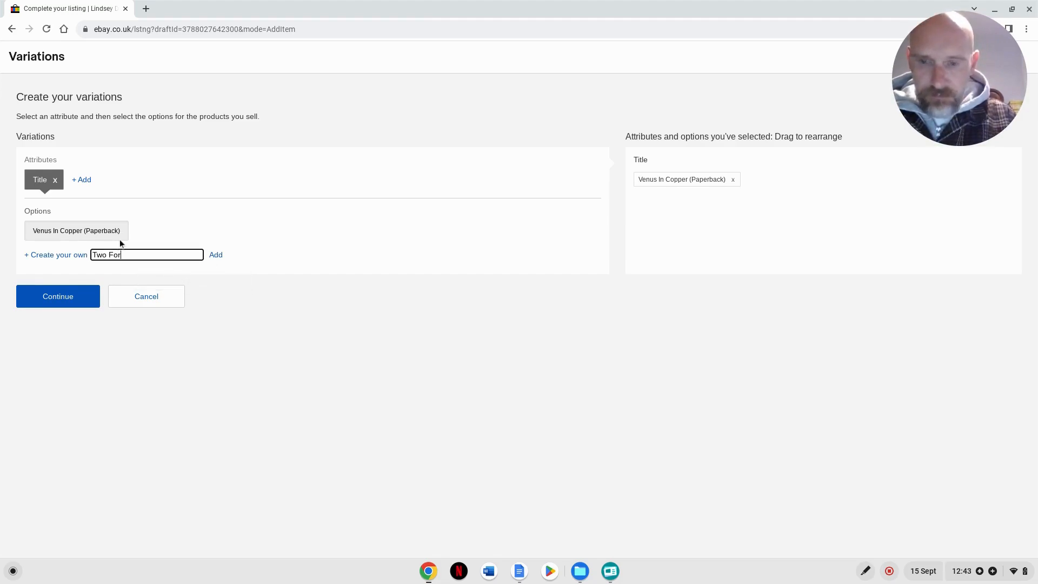
text( The L)
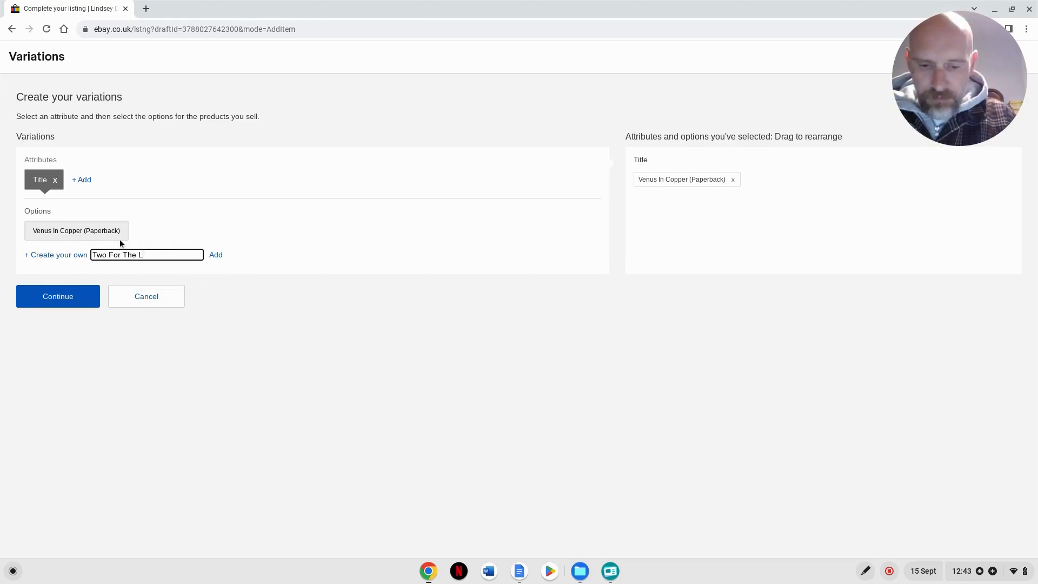
text(ions (Paper)
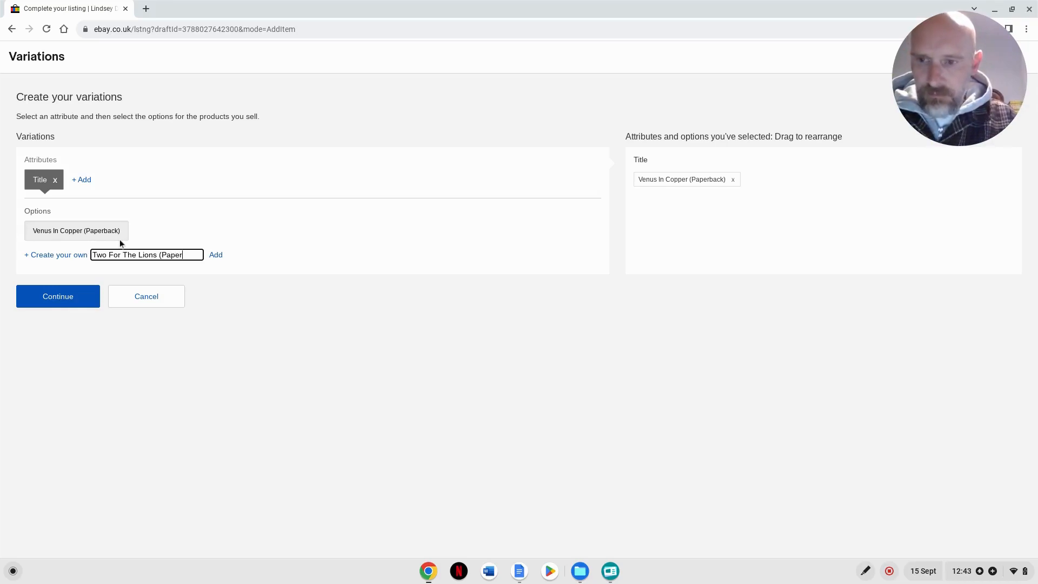
text(bs)
text(ck)
text())
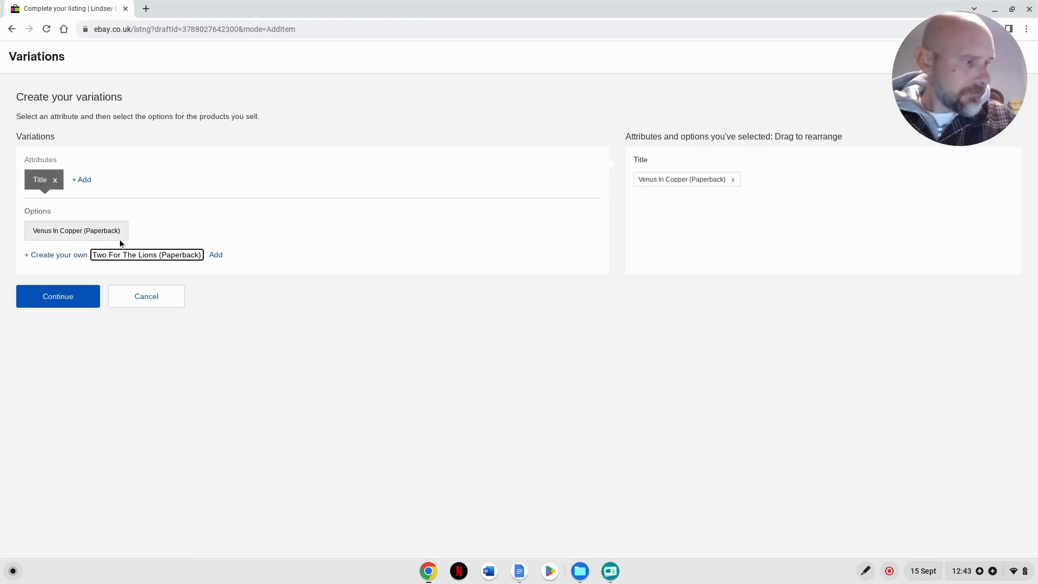
key(Return)
key(Return)
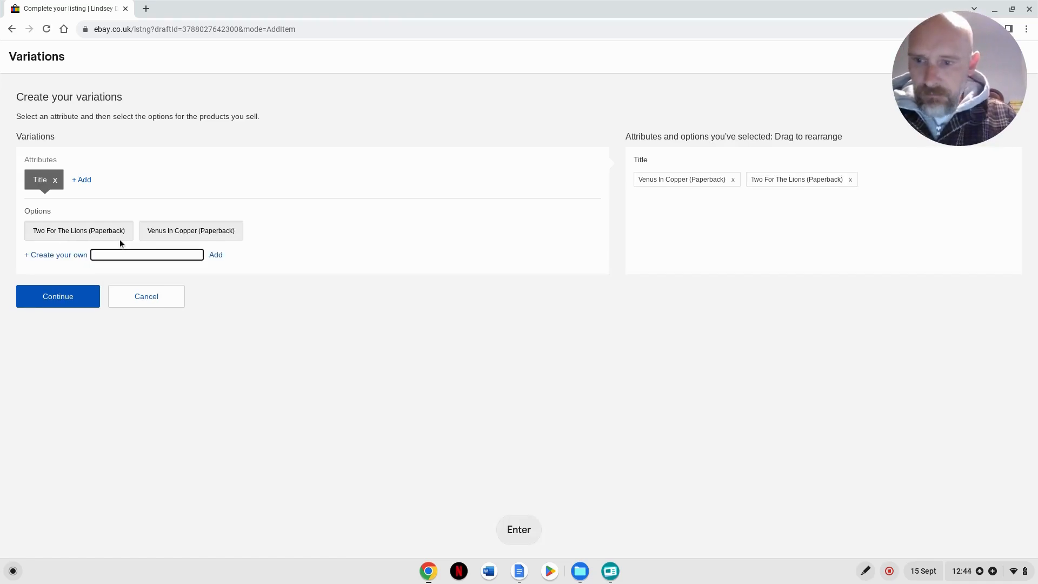
- Create the custom option "One Virgin Too Many (Paperback)" under the Title attribute
text(One Virgin)
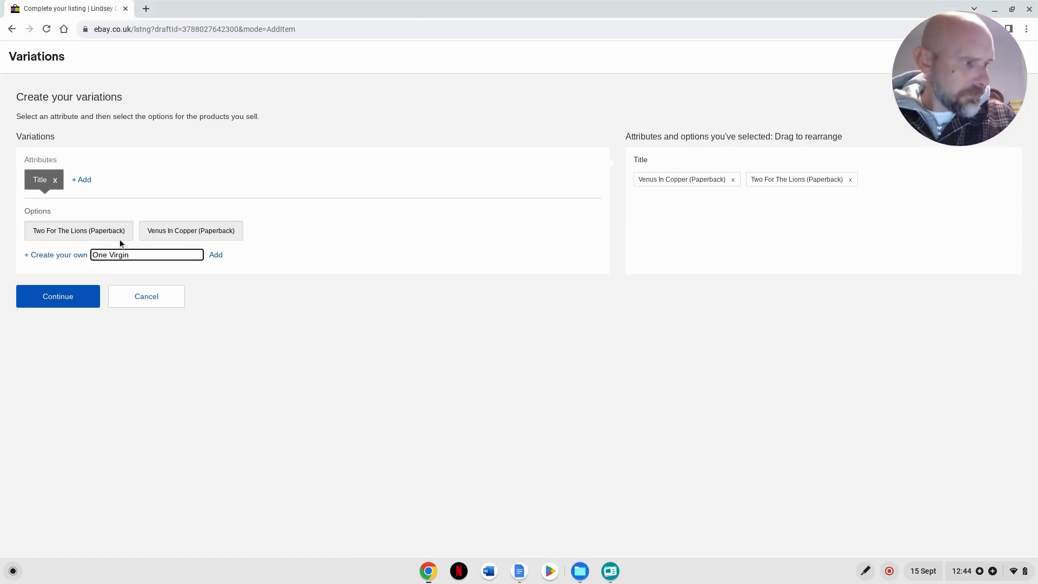
text( T)
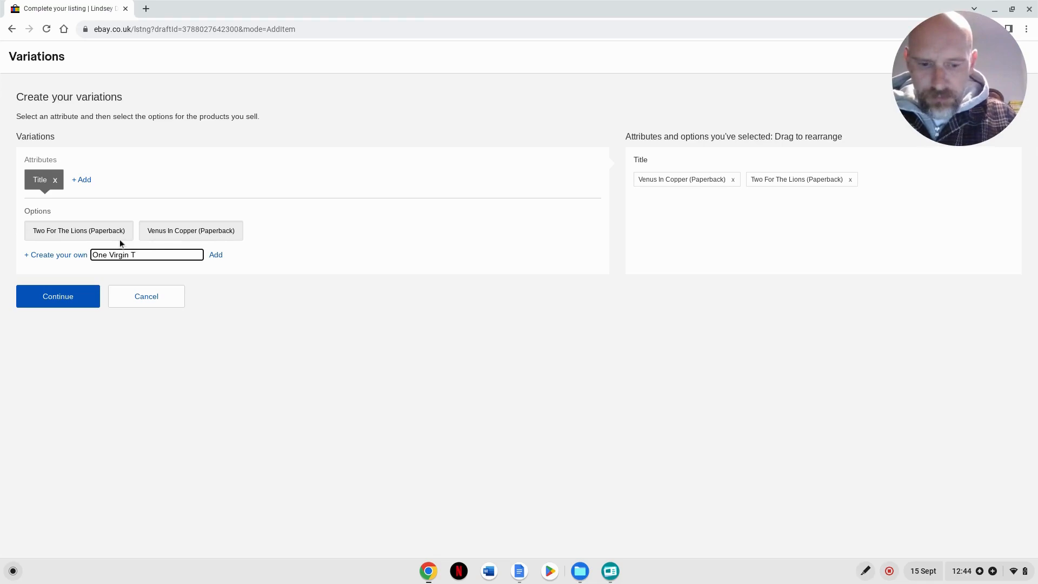
text(oo Many (Paperback))
key(Return)
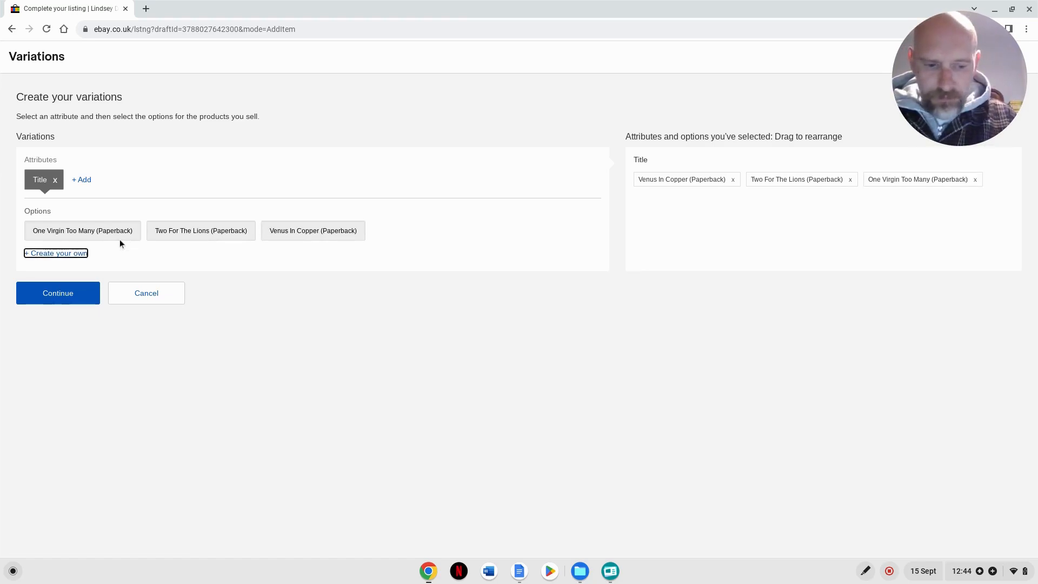
- Create the custom option "Time To Depart (Paperback)" under the Title attribute
key(Return)
text(Time To Dep)
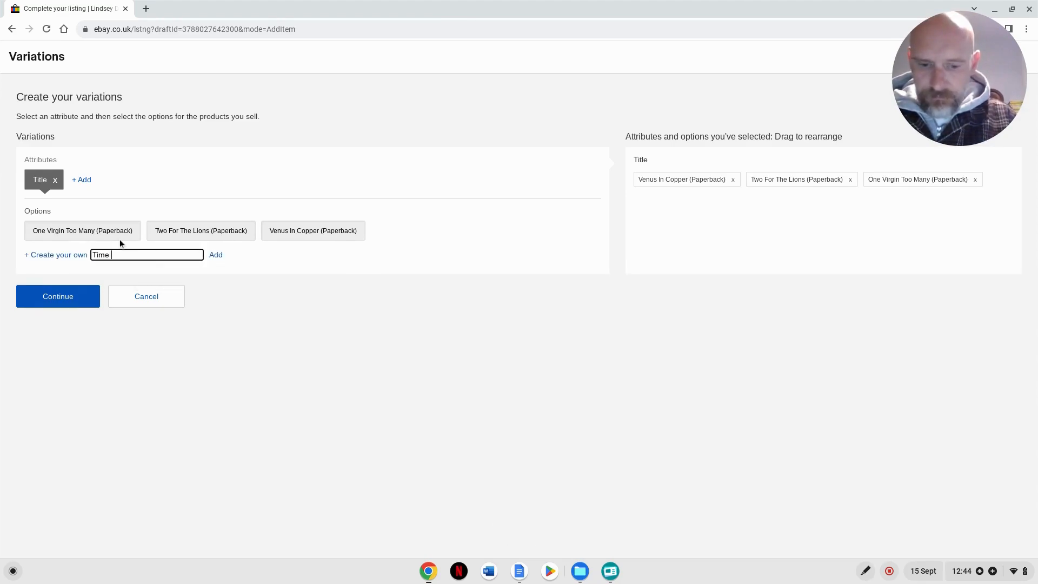
text(art)
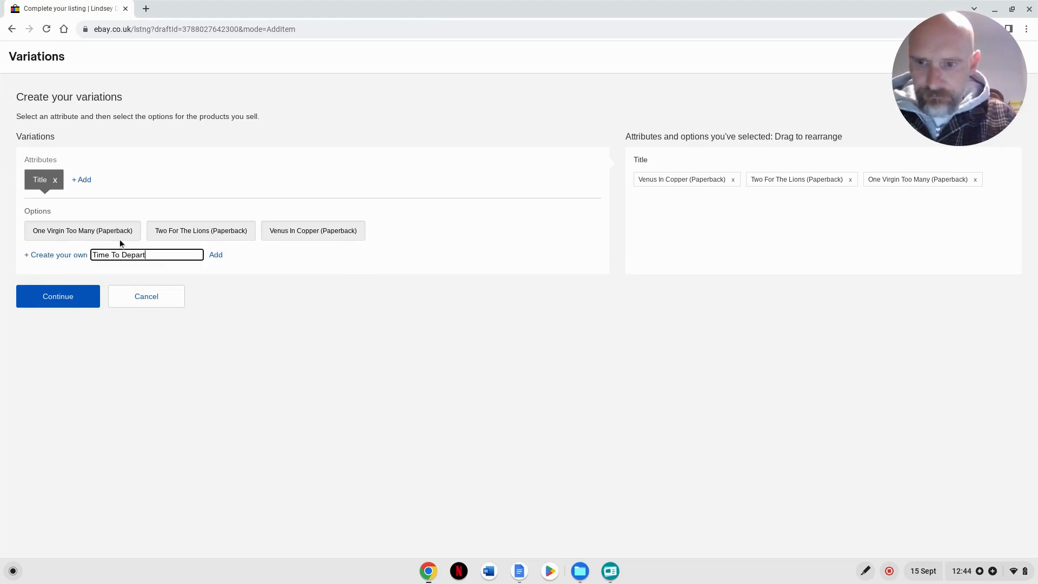
text( (Paper)
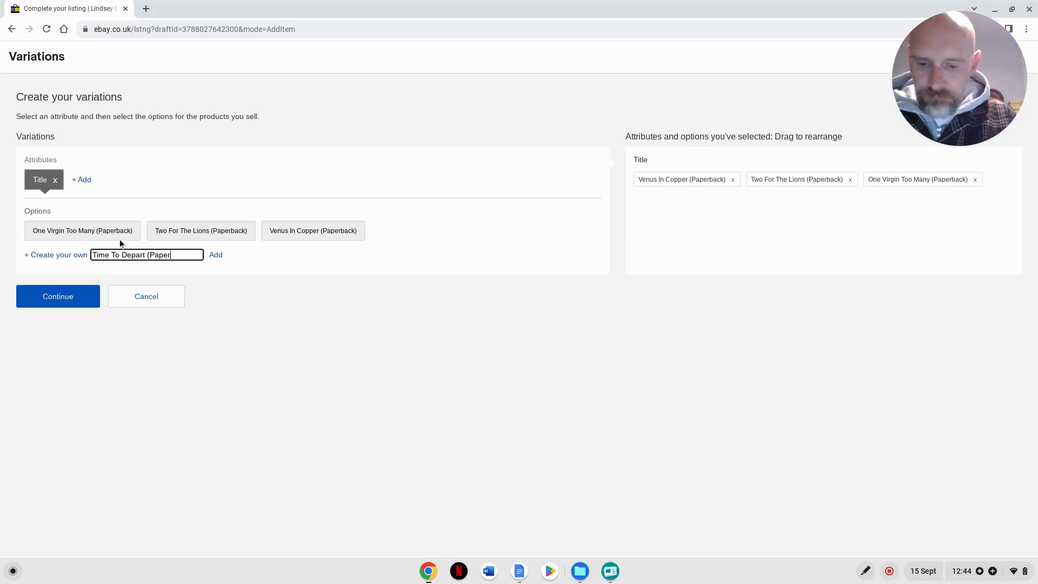
text(back))
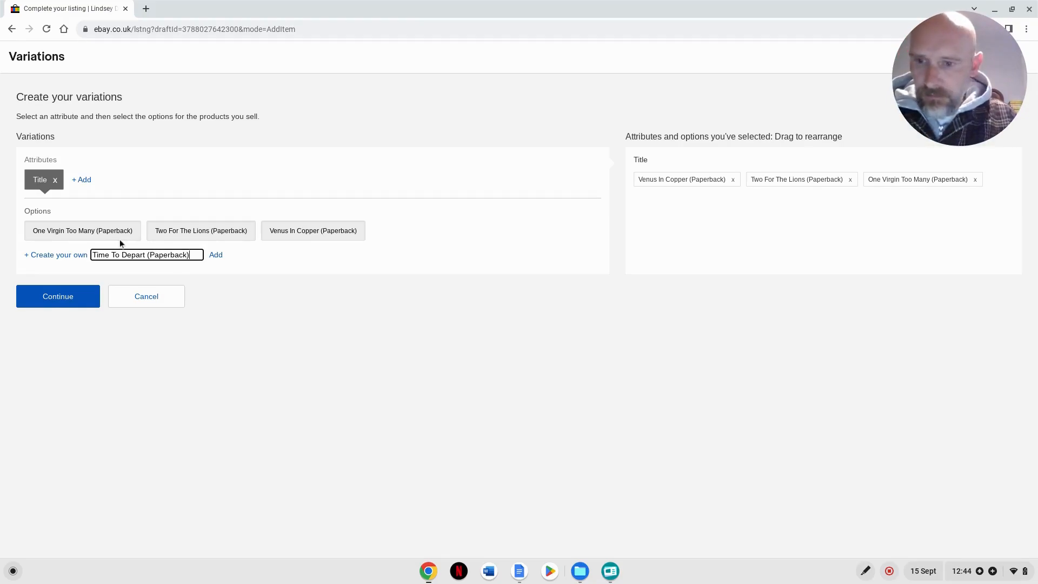
key(Return)
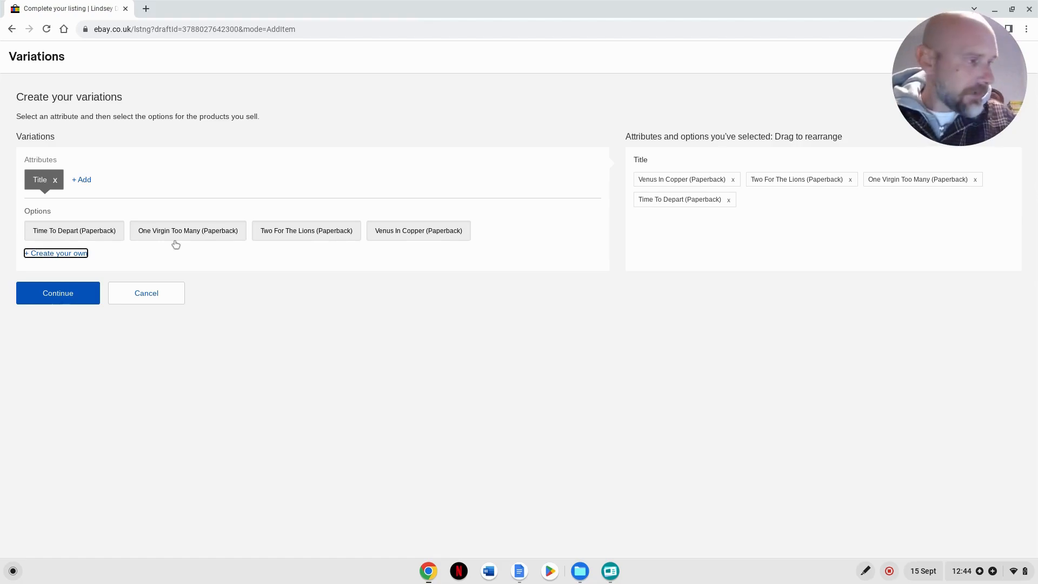
- Create the custom option "The Accusers (Small Paperback)" under the Title attribute
key(Return)
text(The )
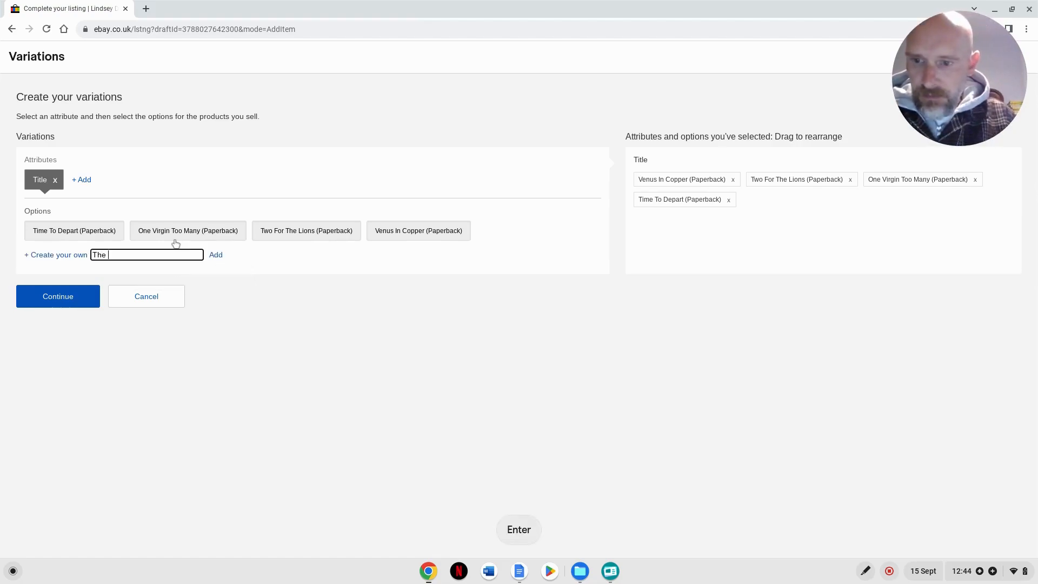
text(Acucusers ()
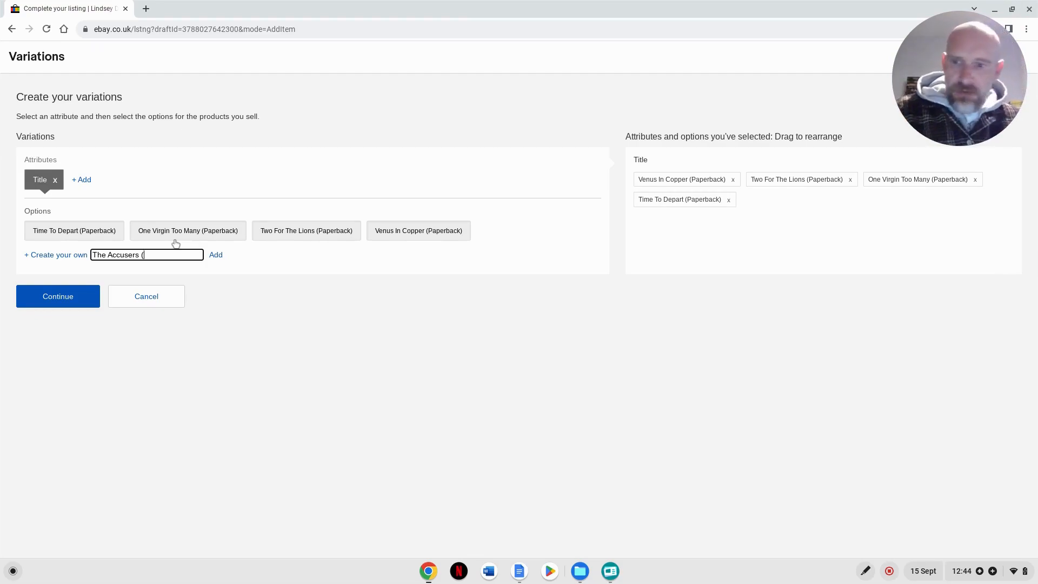
text(Small )
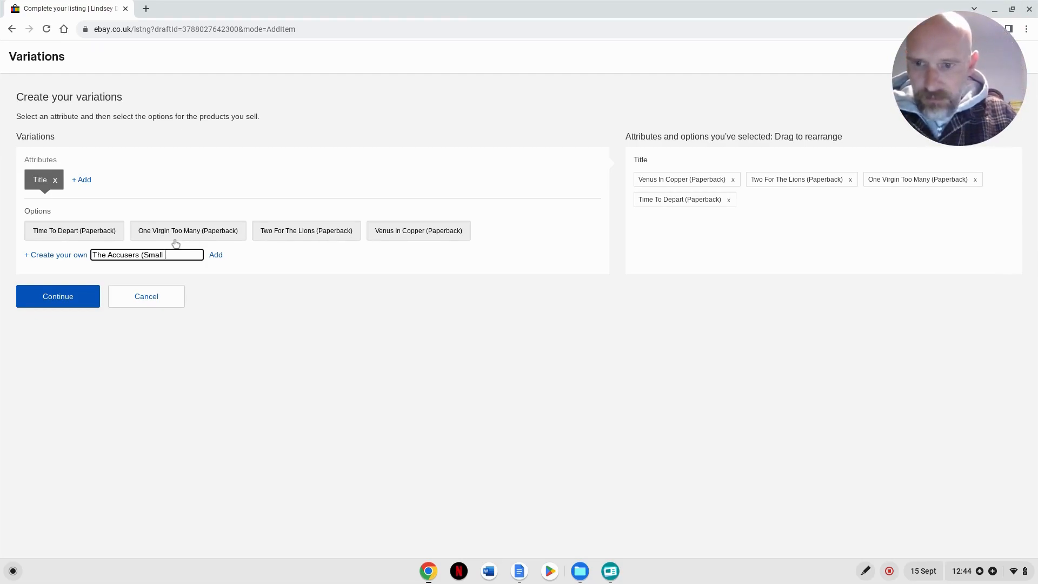
text(Paperback))
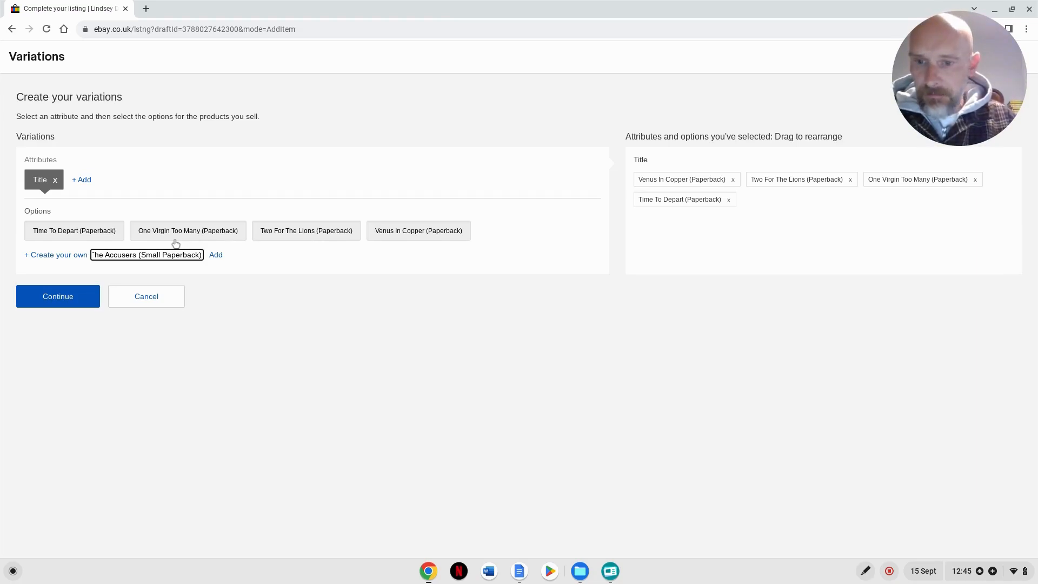
key(Return)
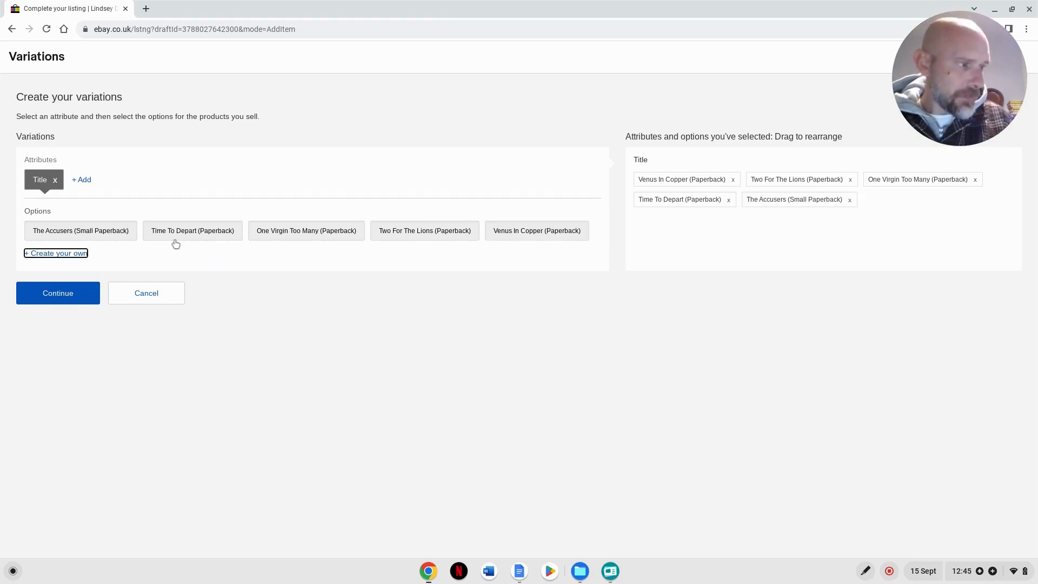
- Create the custom option "Poseidon's Gold (Paperback)" under the Title attribute
key(Return)
text(Pos)
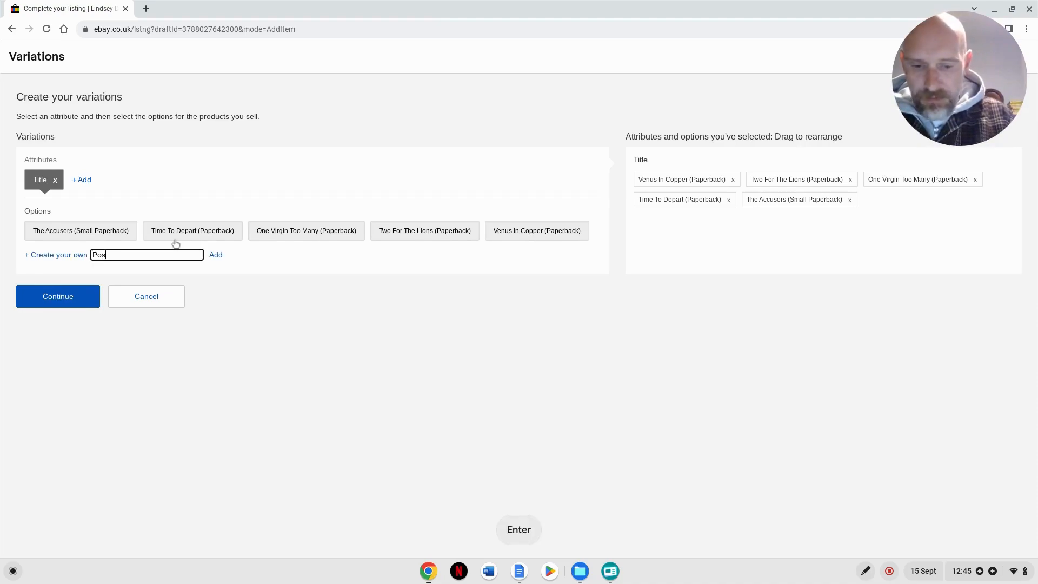
text(i)
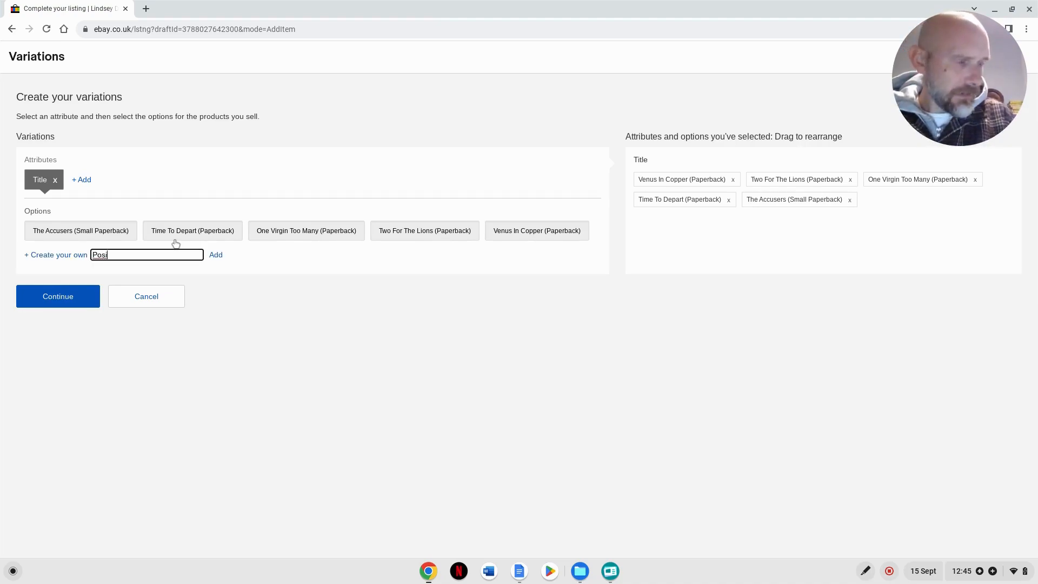
key(BackSpace)
text(eid)
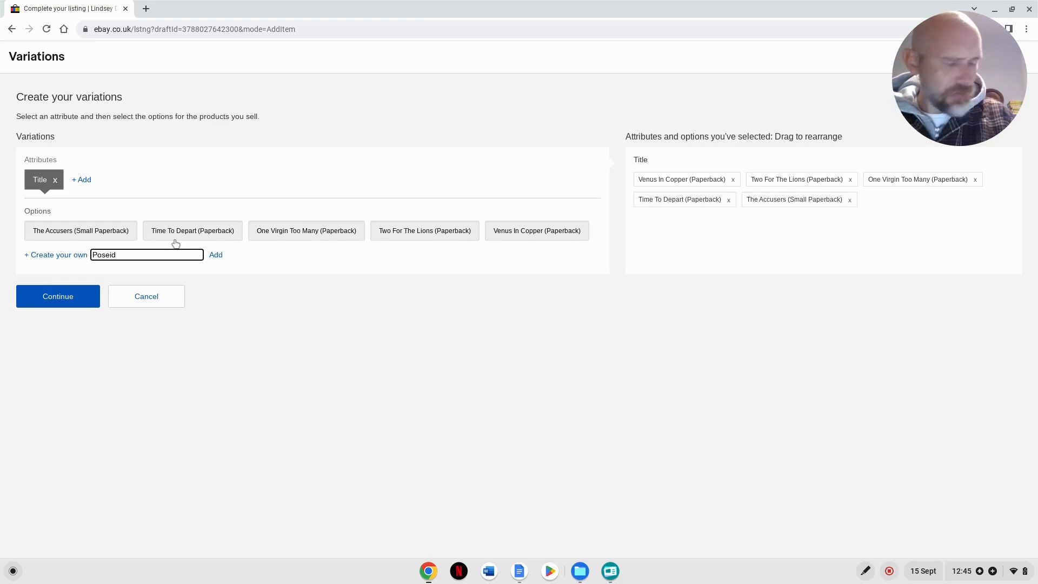
text(on's)
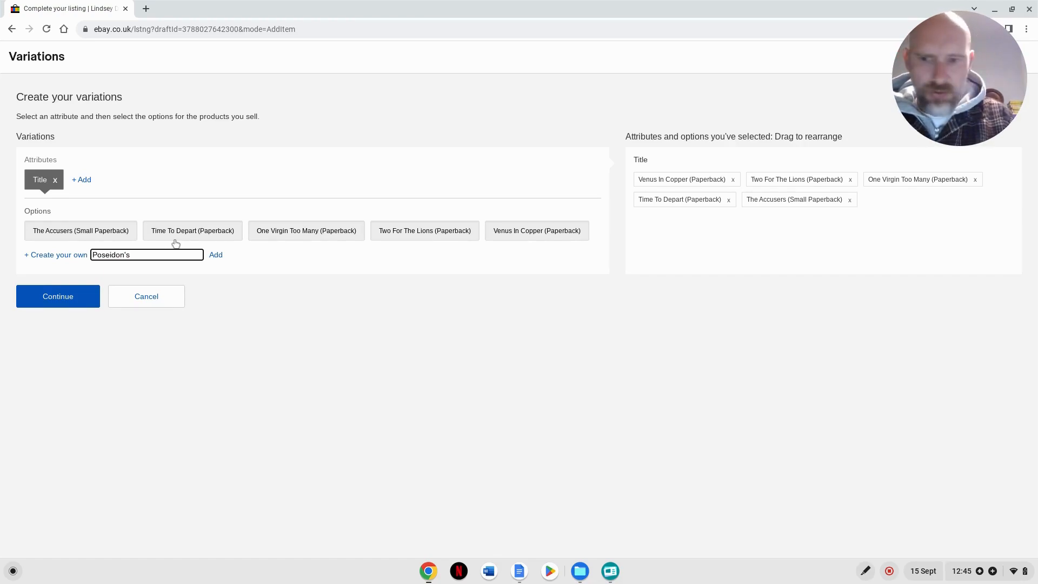
text( Gold)
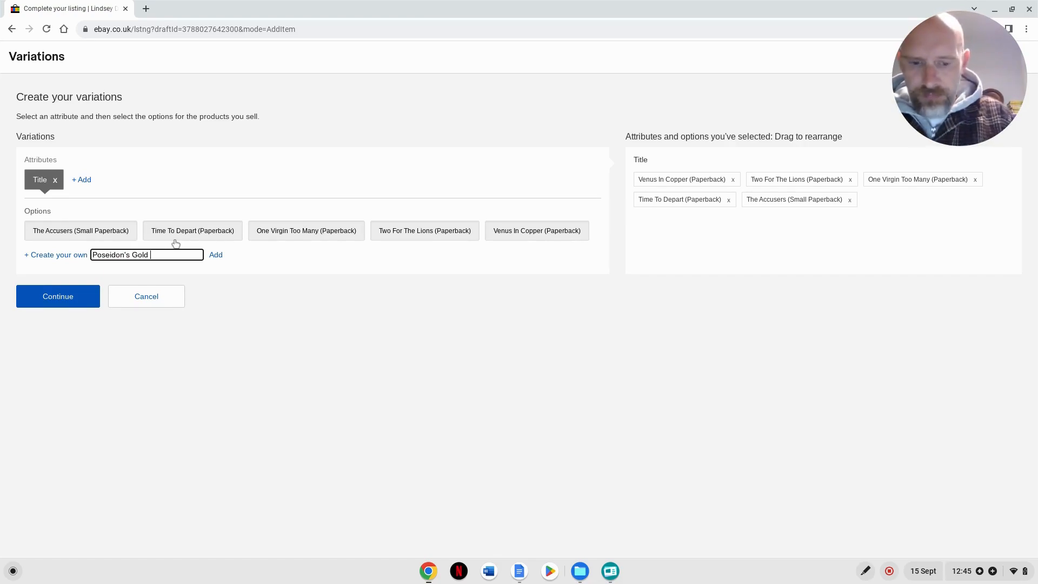
text( (P)
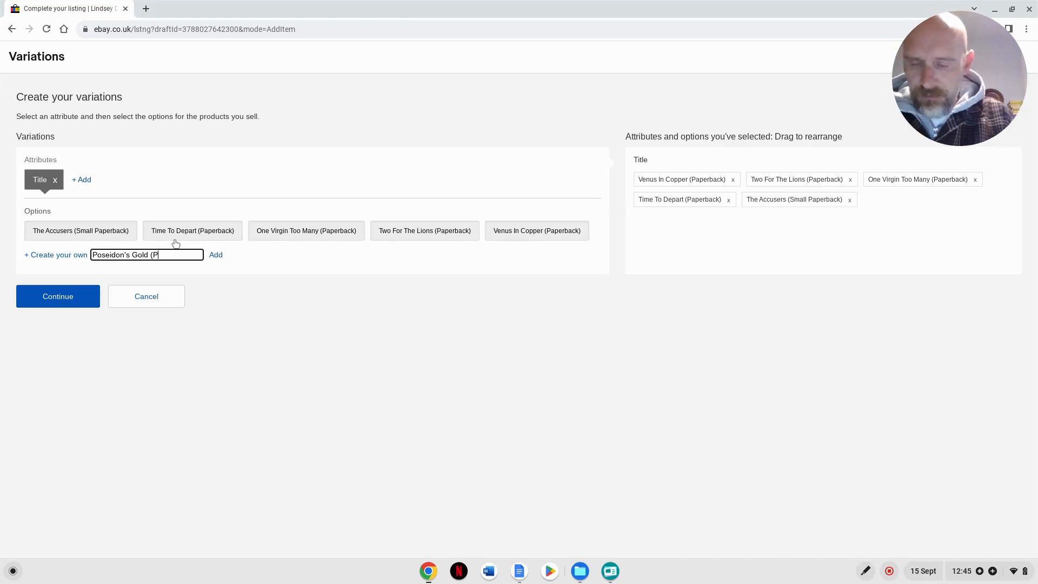
text(aperback)
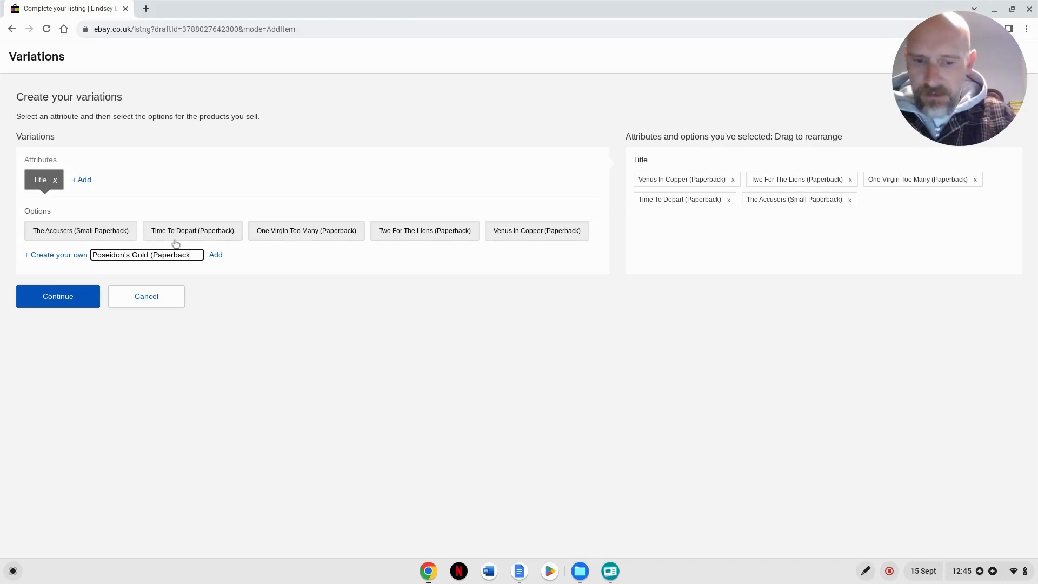
text())
key(Return)
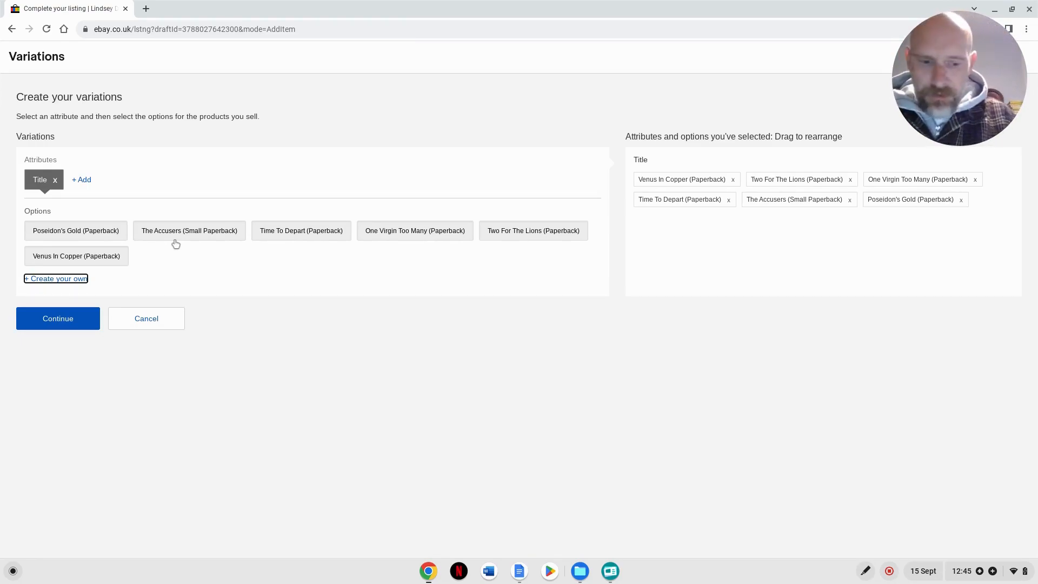
- Create the custom option "Scandal Takes A Holiday (Small Paperback)" under the Title attribute
key(Return)
text(Scandal Takes A Holiday )
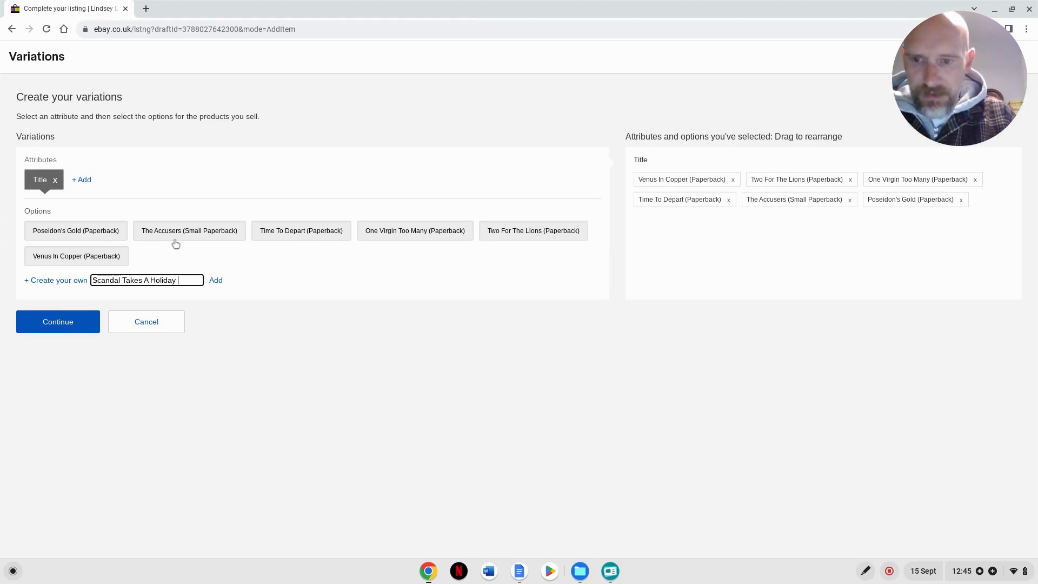
text((Small Paperback))
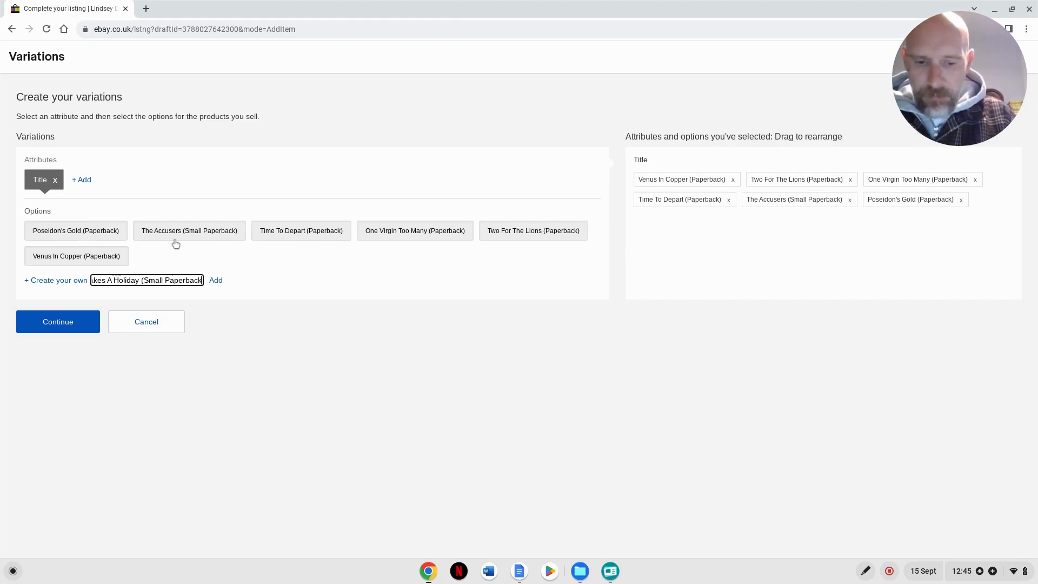
key(Return)
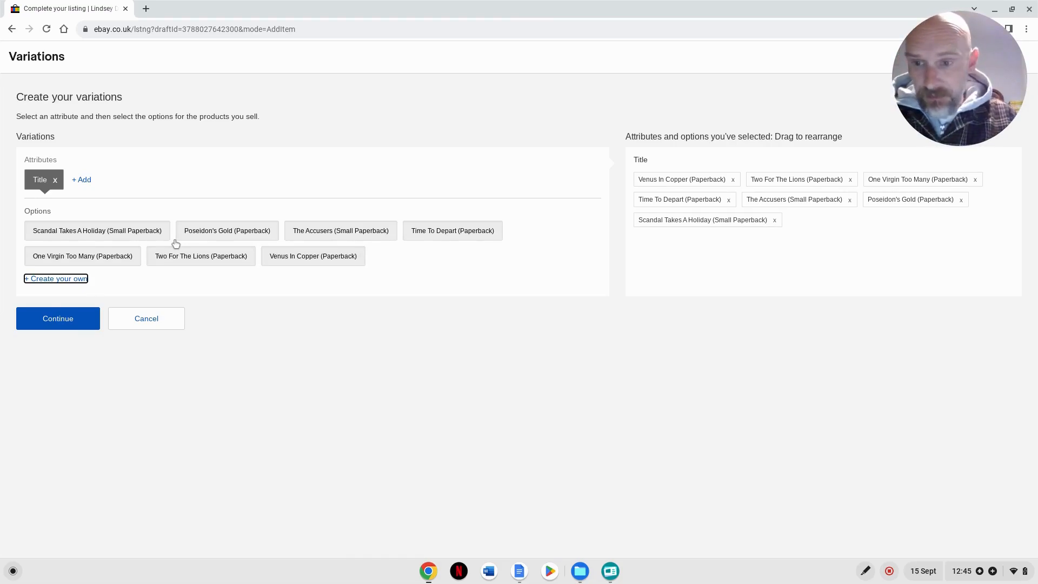
- Create the custom option "Ode To A Banker (Paperback)" under the Title attribute
key(Return)
text(Ode To A Banker)
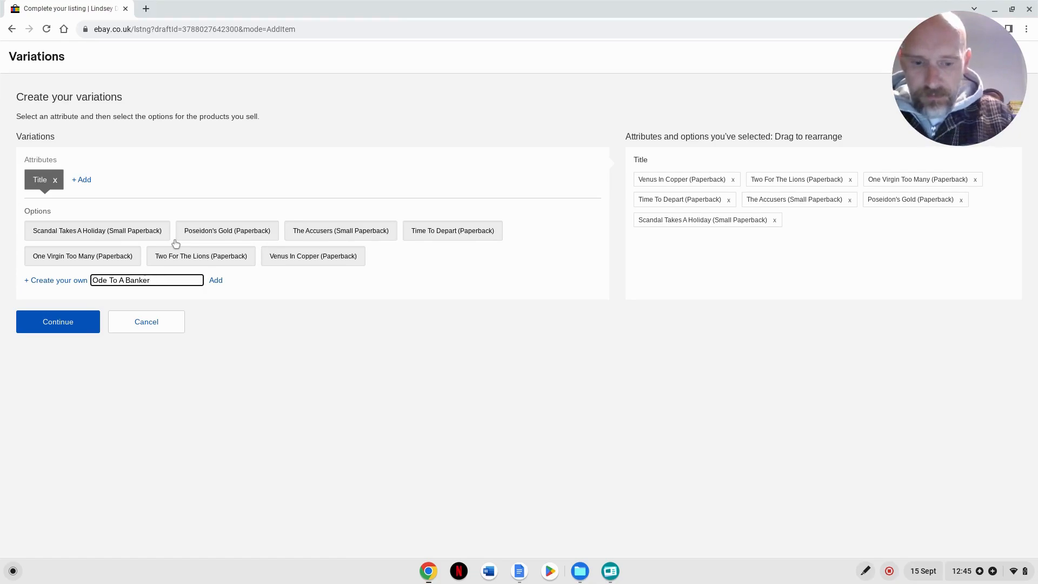
text( ()
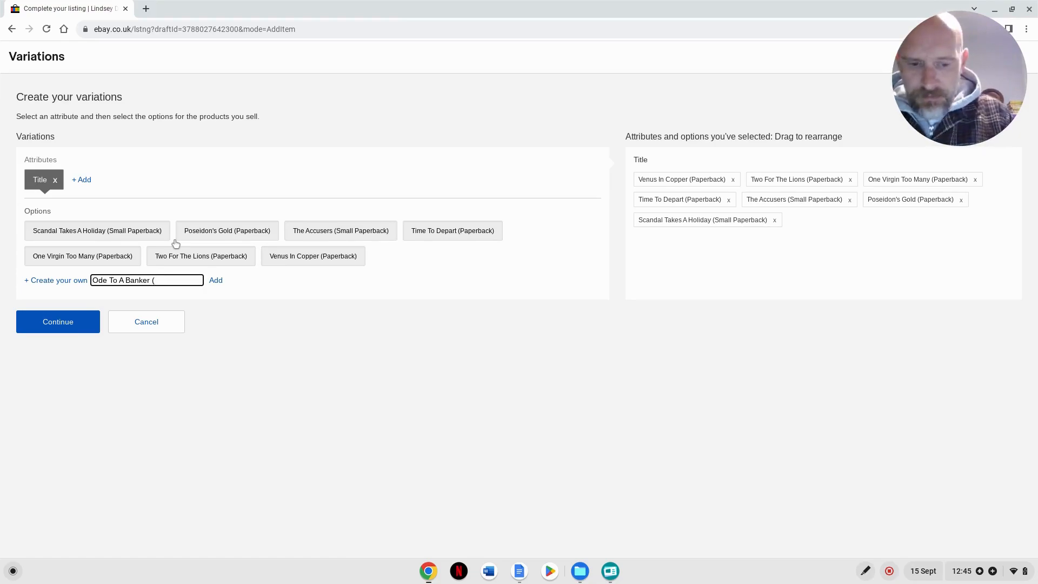
text(Paperback))
key(Return)
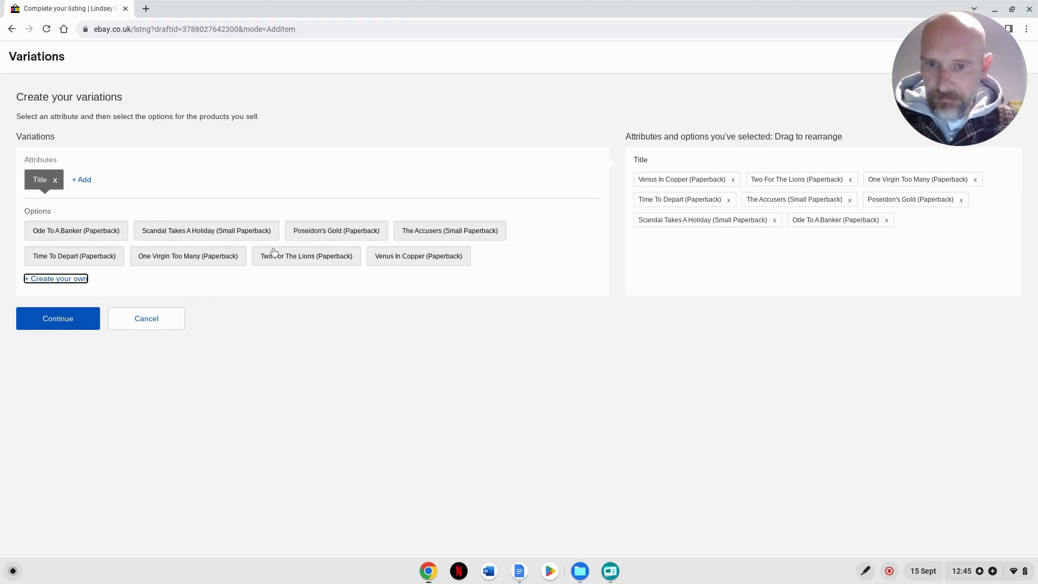
- Accept the selected title options and continue to the photos and variation combinations for the listing
click(69, 325)
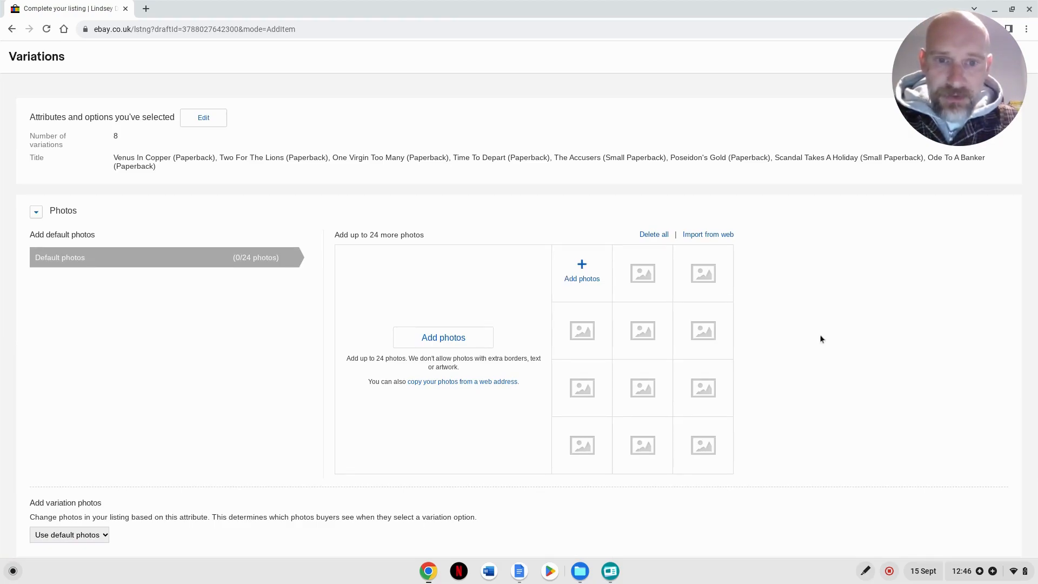
scroll(726, 402, down, 2)
scroll(715, 375, down, 5)
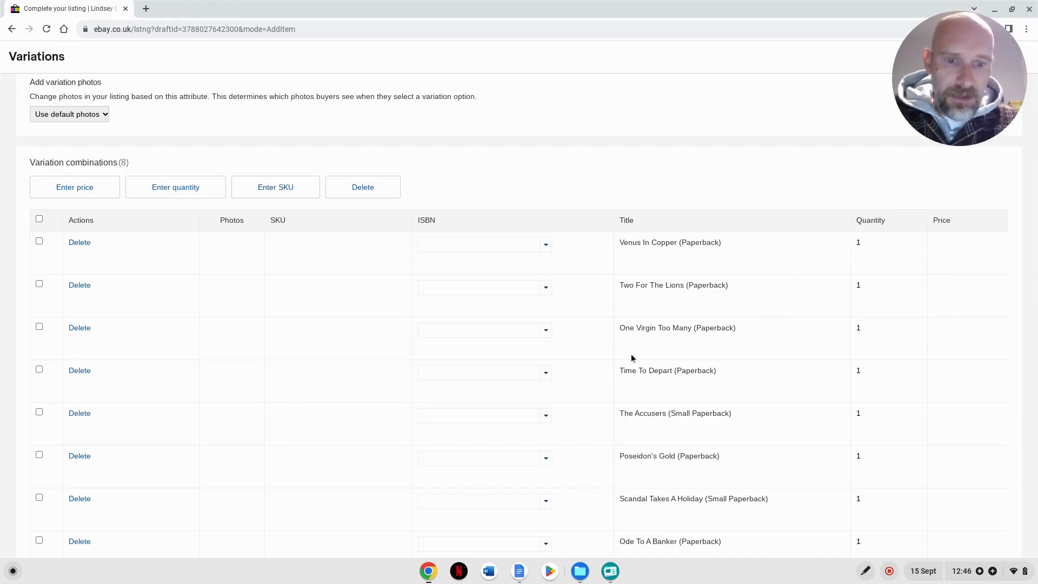
scroll(631, 354, down, 2)
scroll(223, 346, up, 2)
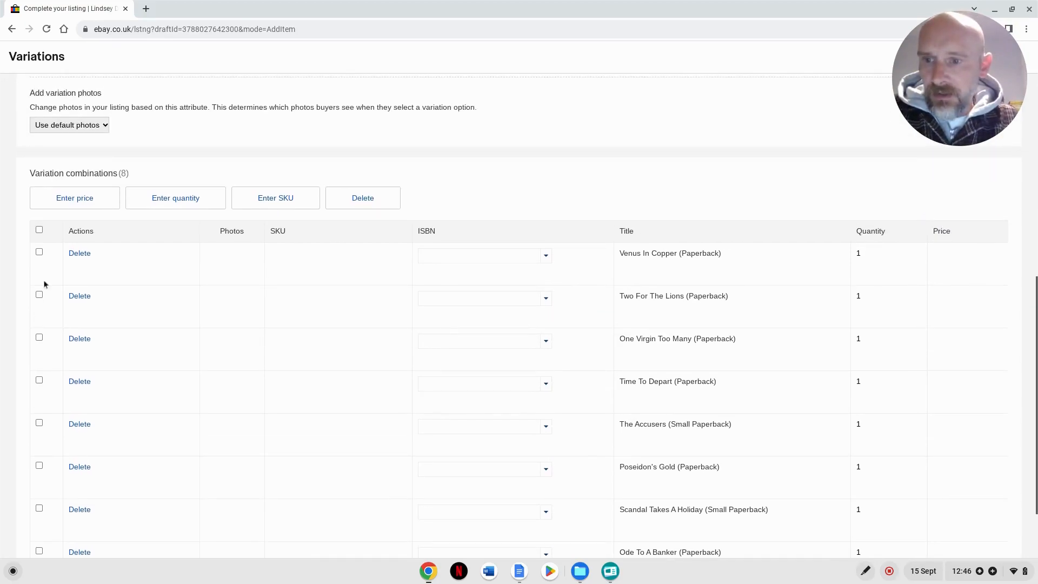
- Select all variation combinations and set their price to 3.05
click(39, 229)
click(71, 201)
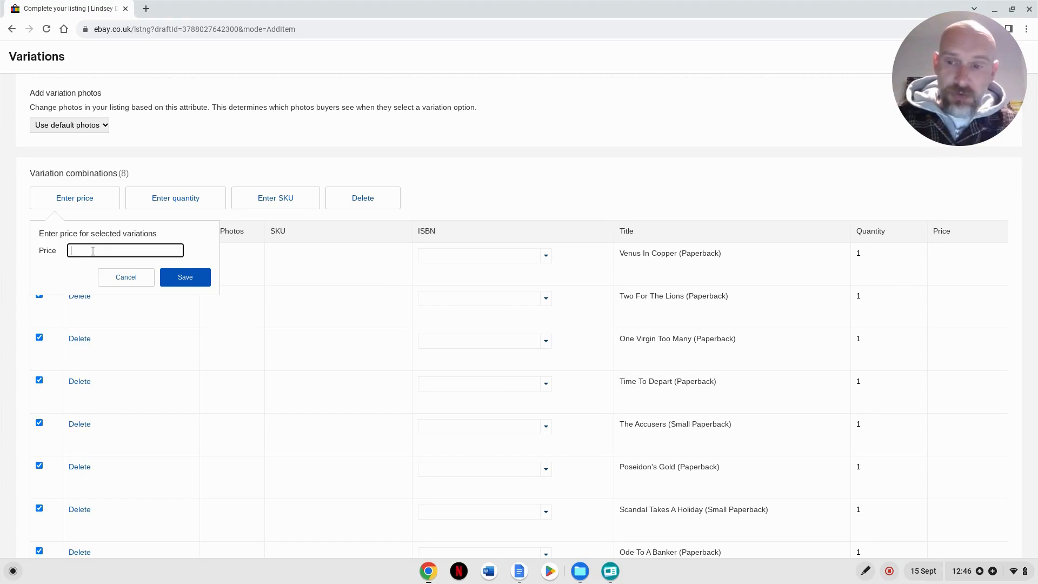
text(3.05)
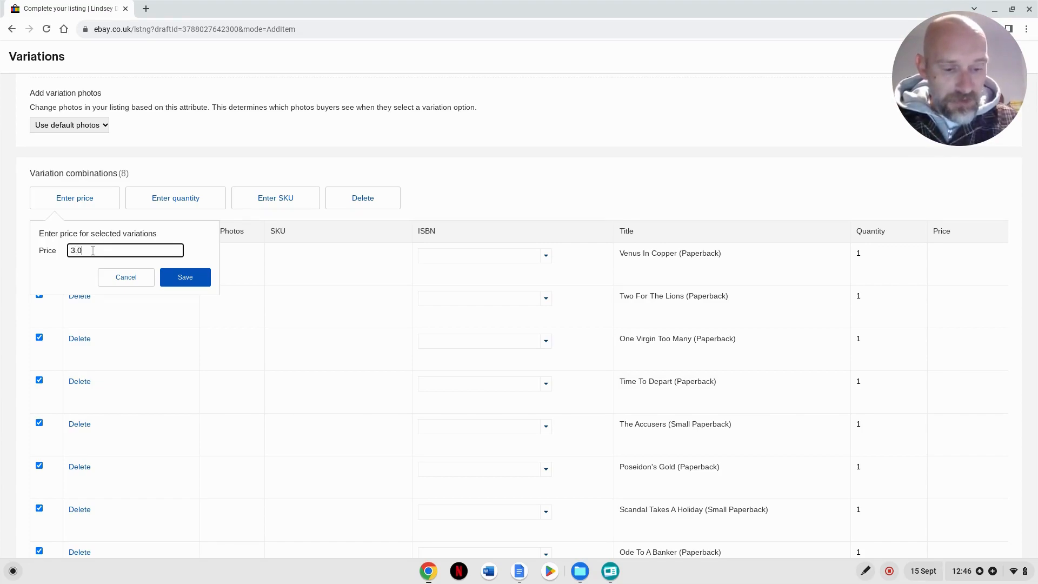
click(186, 277)
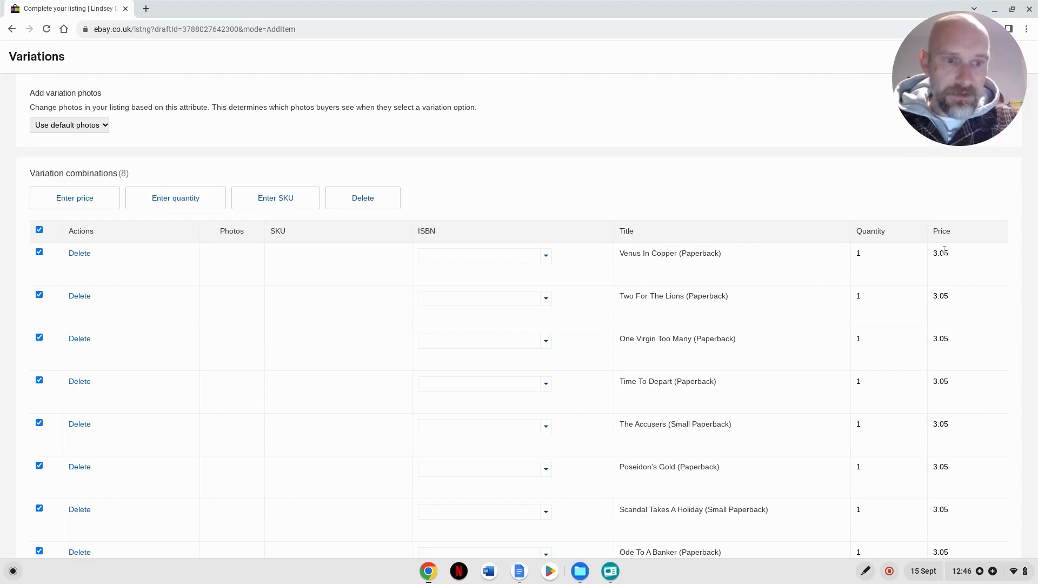
- Generate SKUs for all selected variations using the custom label prefix LD
scroll(486, 372, down, 1)
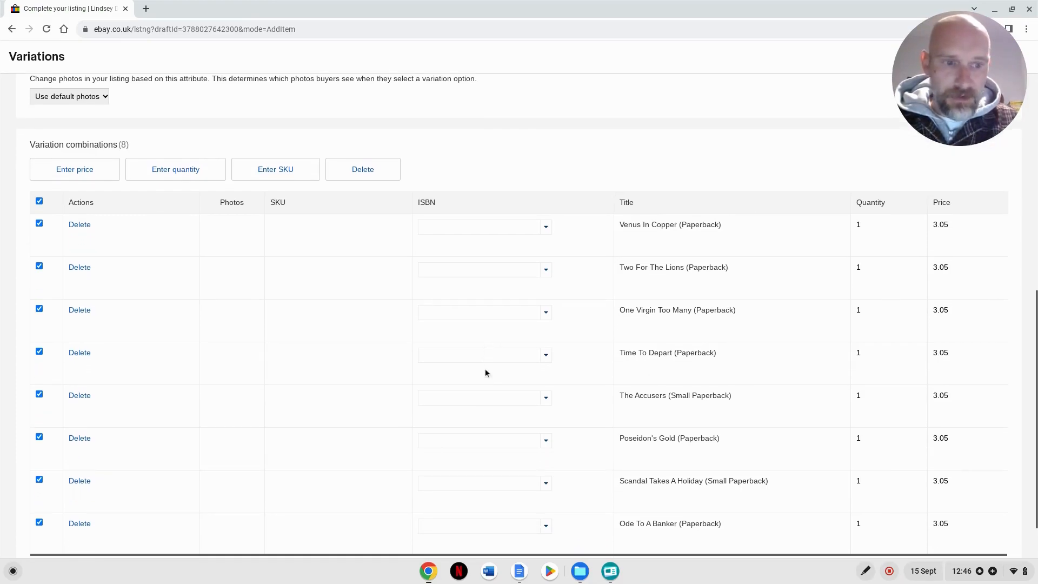
scroll(468, 363, up, 3)
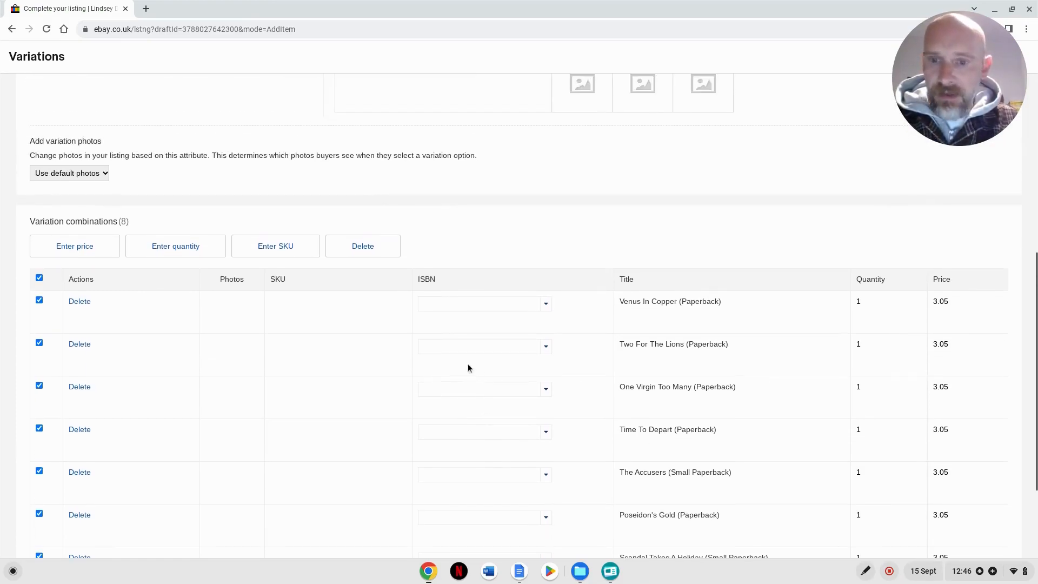
click(275, 247)
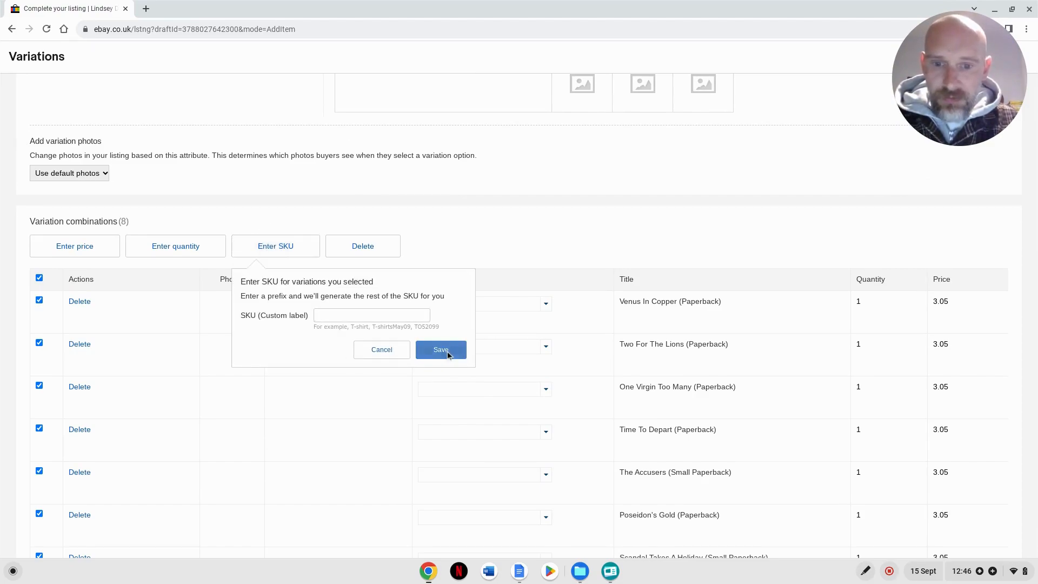
click(351, 317)
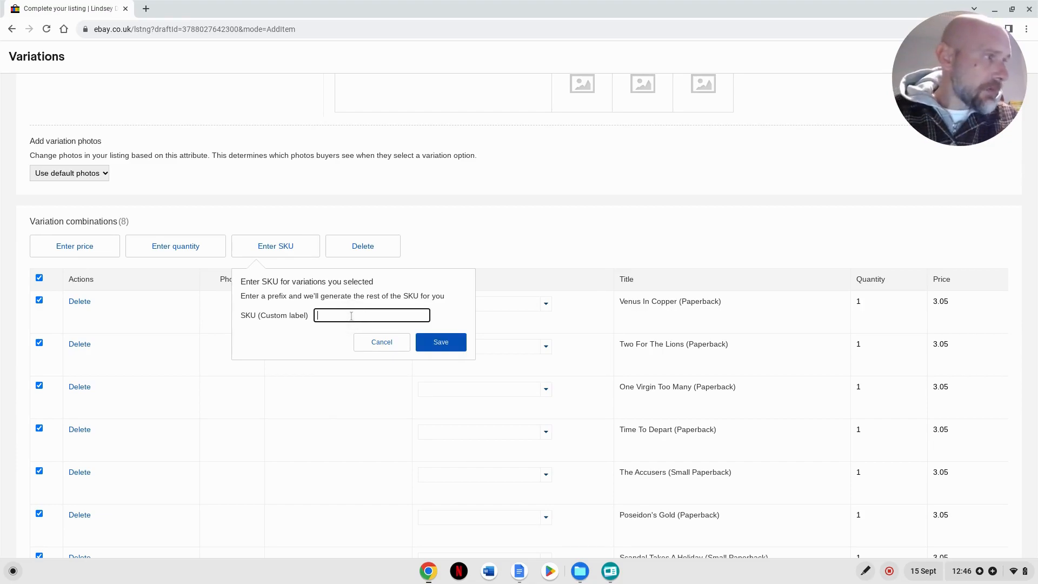
text(LD)
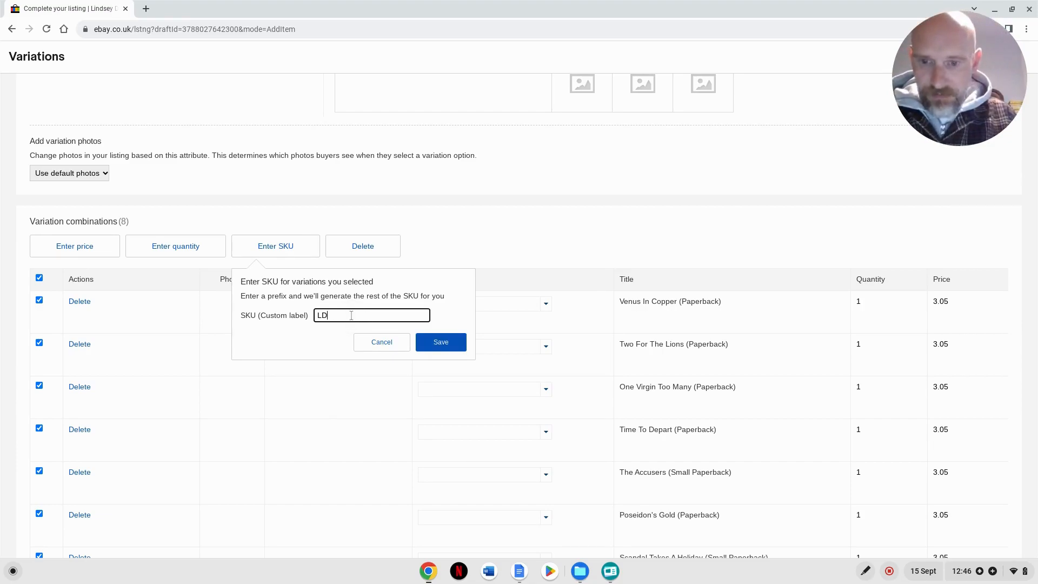
click(445, 343)
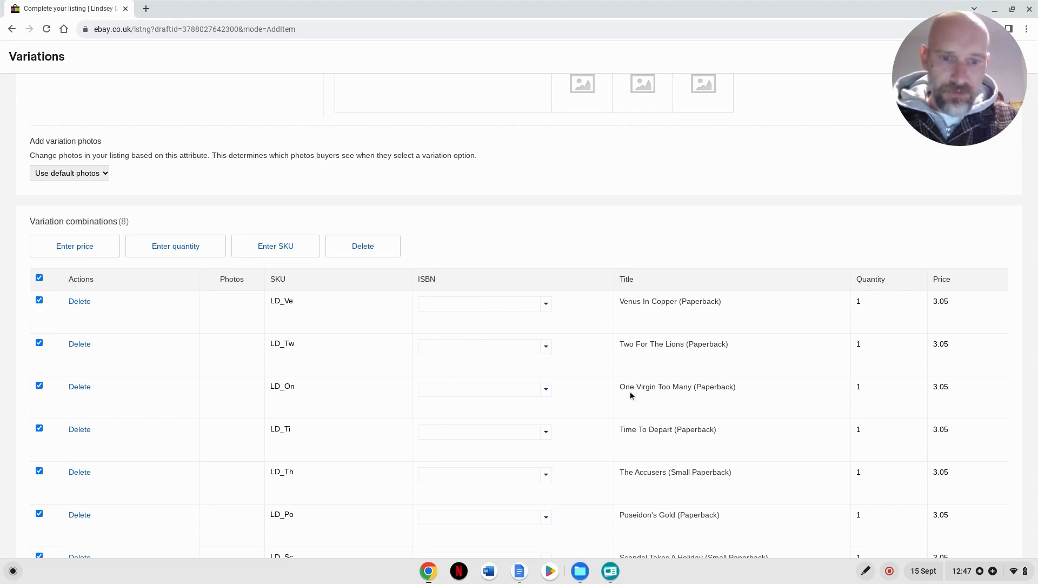
scroll(297, 355, down, 2)
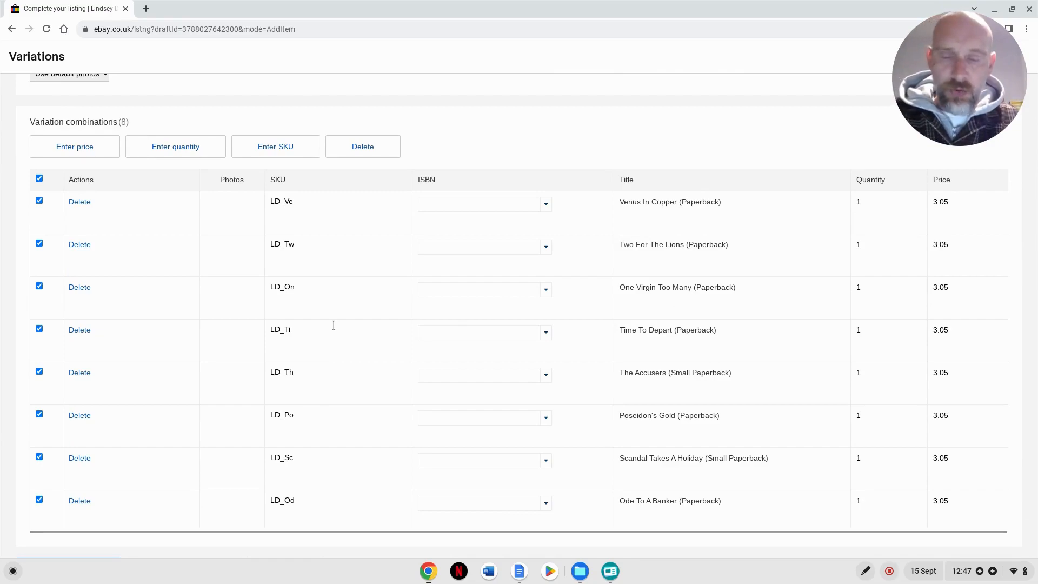
scroll(344, 333, up, 1)
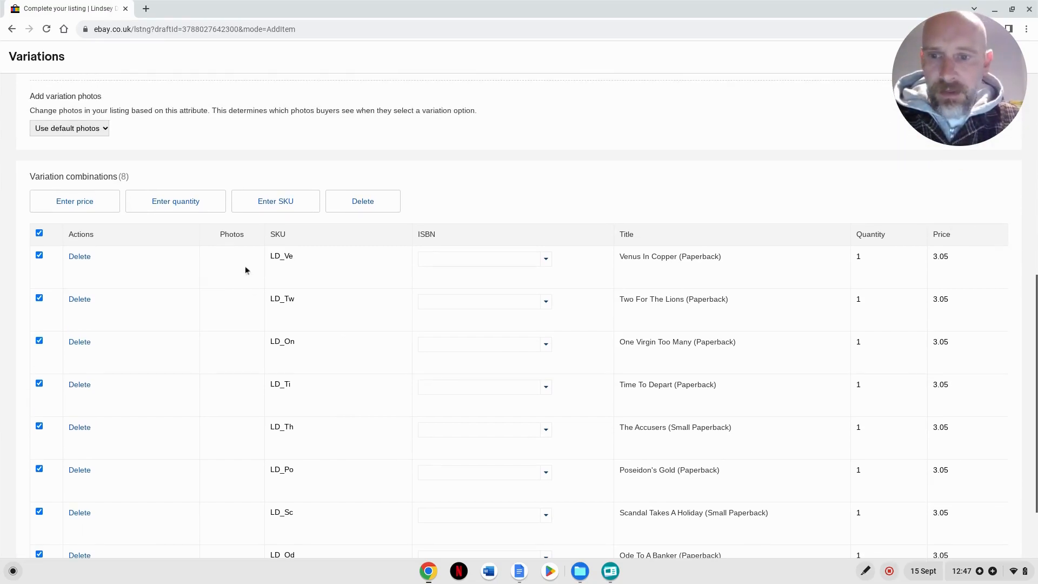
- Set the variation photos to change according to the Title attribute instead of using the default photos
scroll(311, 408, up, 5)
scroll(312, 409, up, 2)
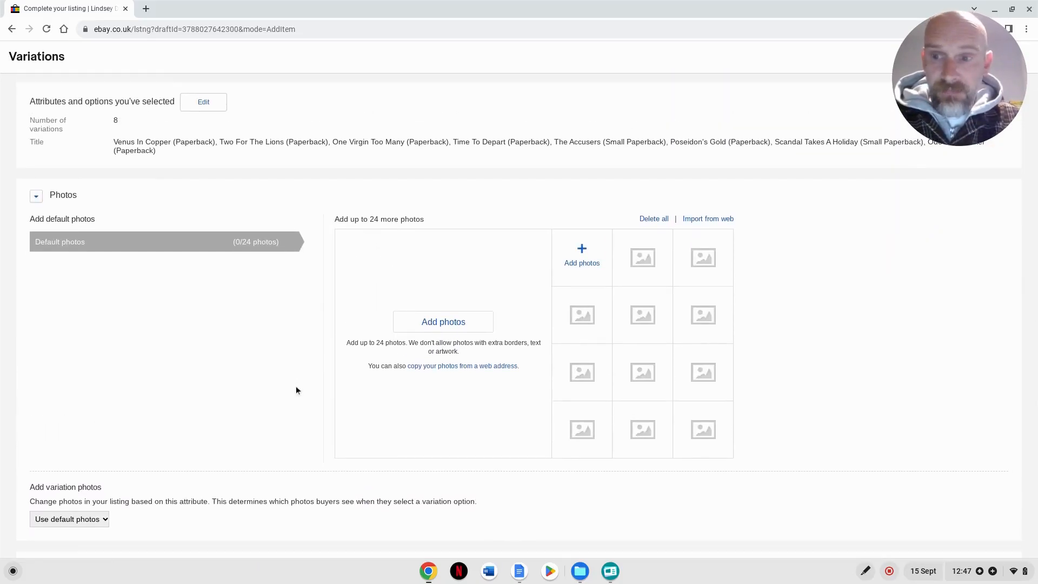
scroll(295, 389, down, 9)
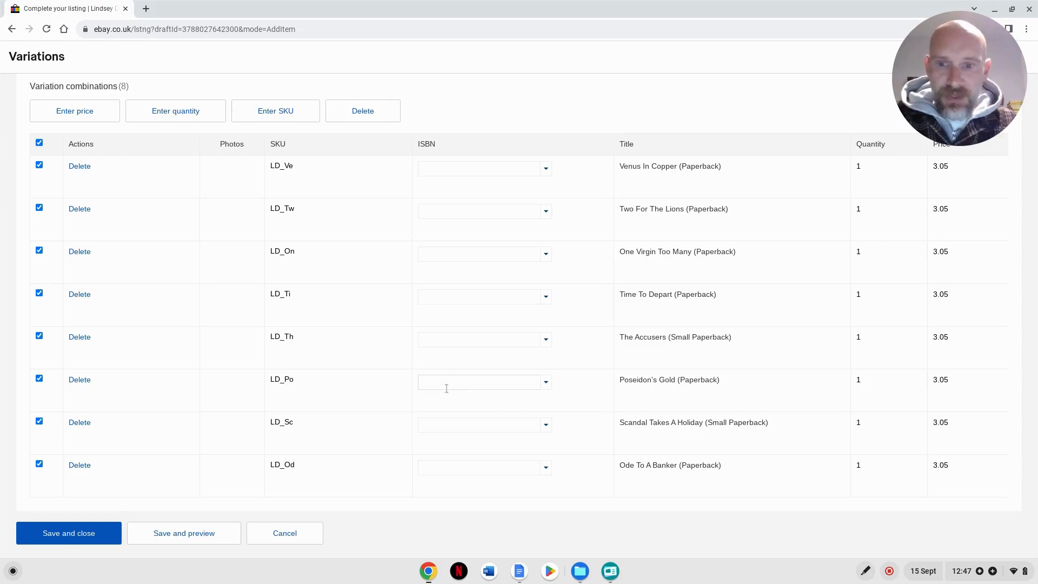
scroll(285, 392, up, 10)
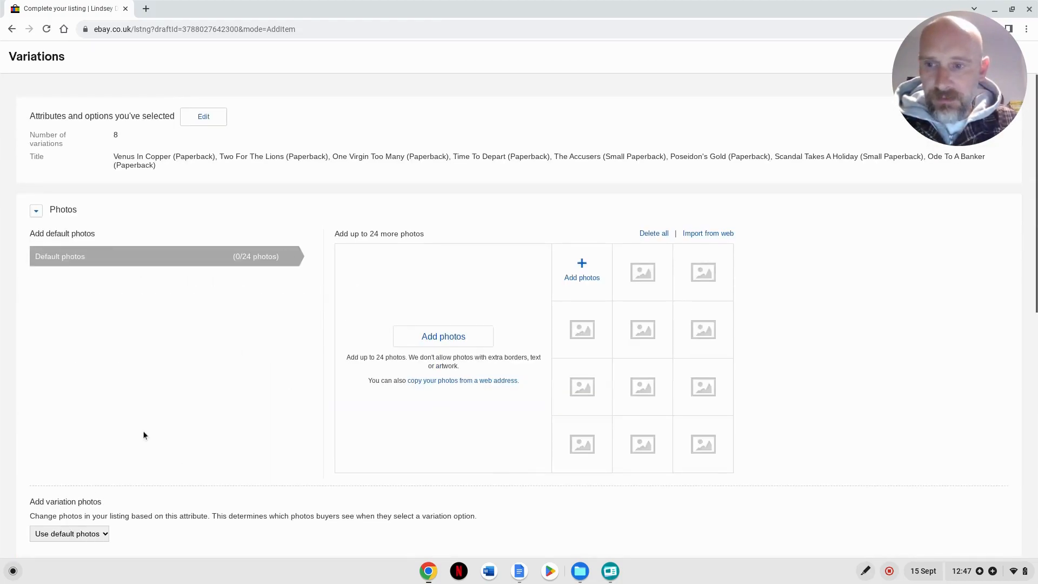
scroll(116, 324, down, 1)
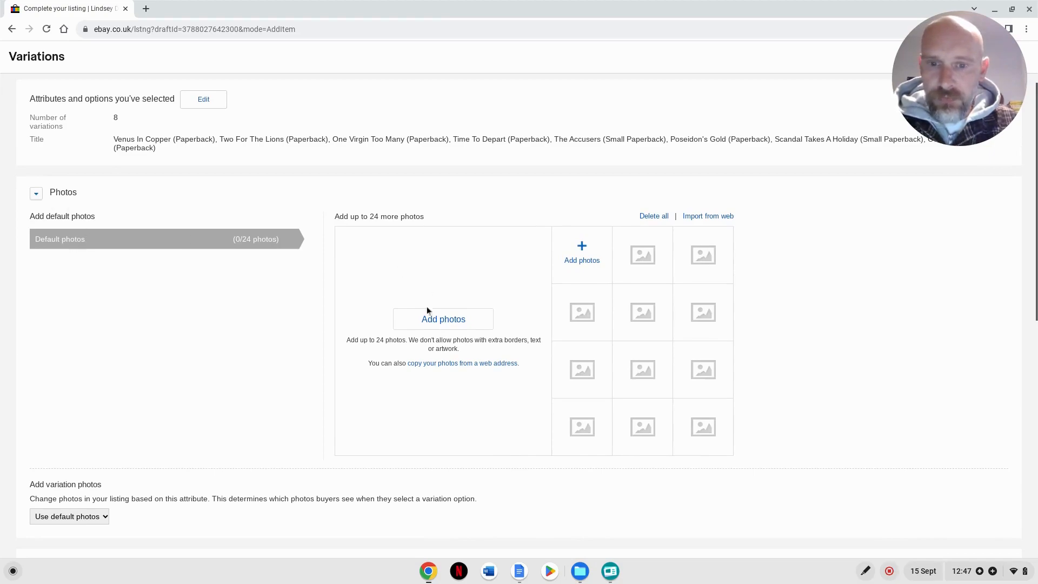
scroll(261, 370, down, 2)
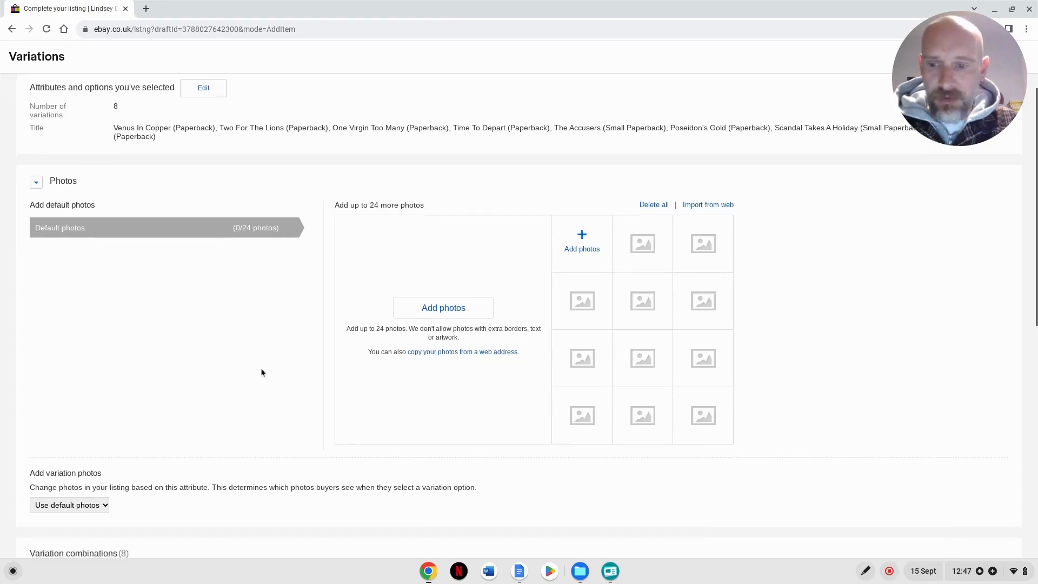
click(62, 478)
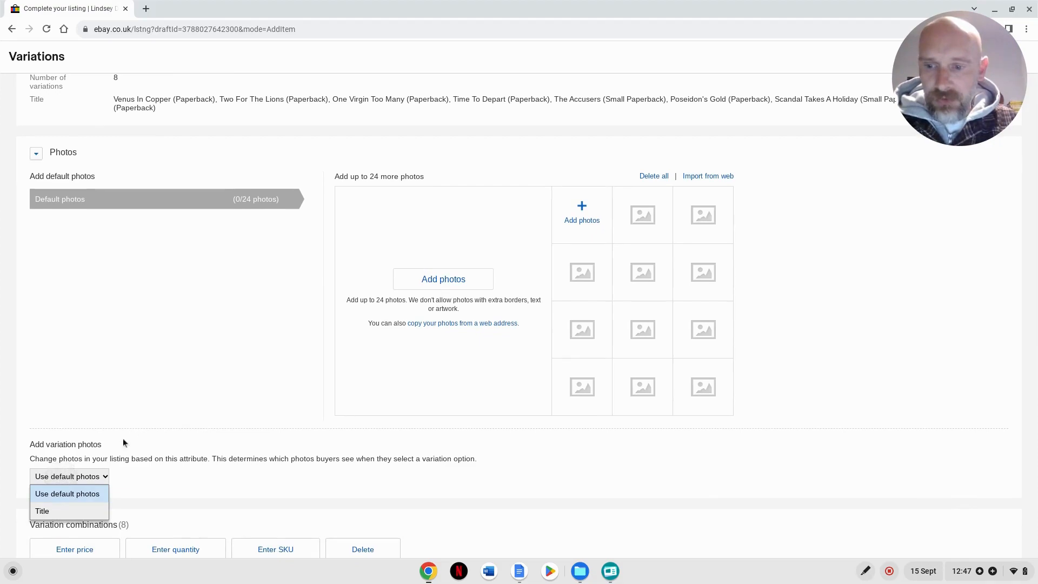
click(65, 510)
scroll(385, 456, down, 3)
scroll(384, 458, down, 3)
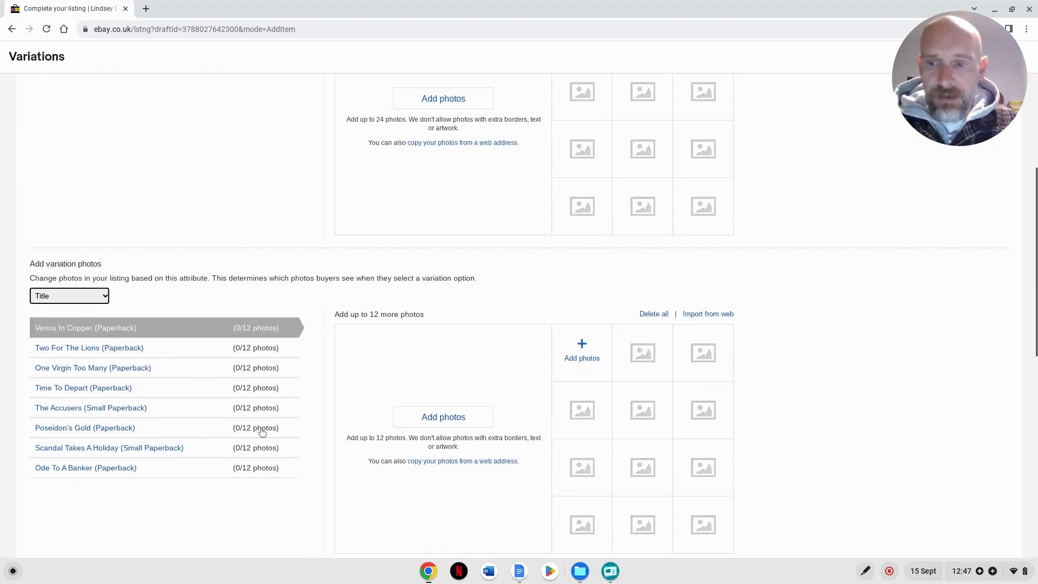
- Look through the photo slots of Two For The Lions, One Virgin Too Many and Time To Depart, returning to Venus In Copper
click(158, 348)
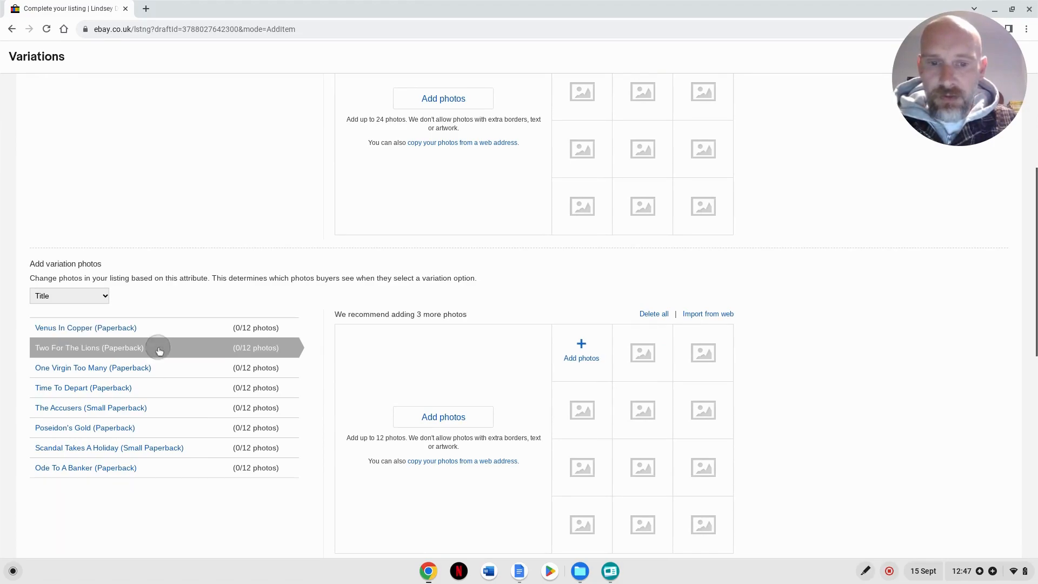
click(158, 369)
click(157, 389)
click(159, 328)
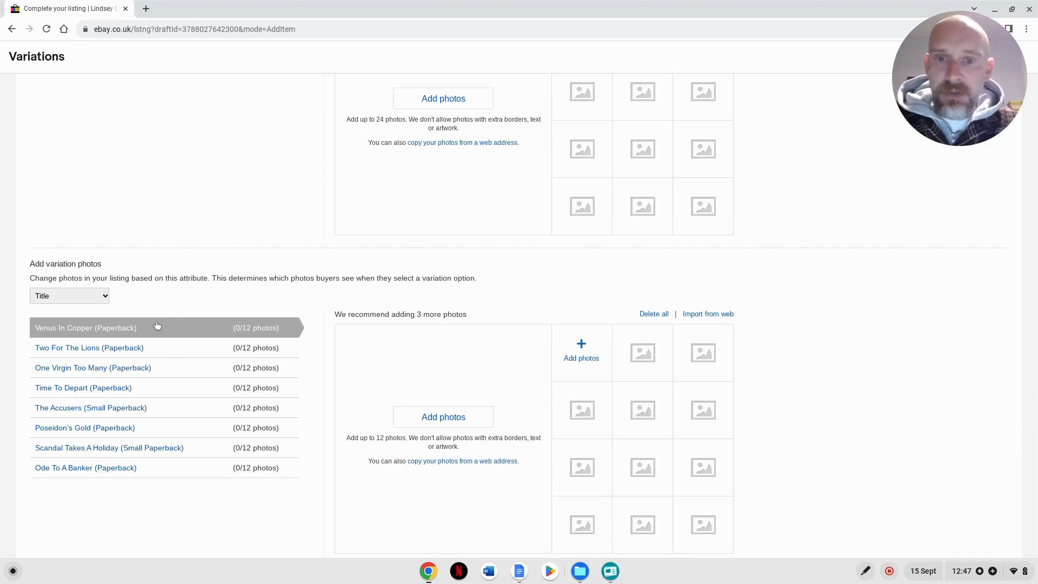
- Save the variations and return to the main listing form
scroll(325, 443, up, 5)
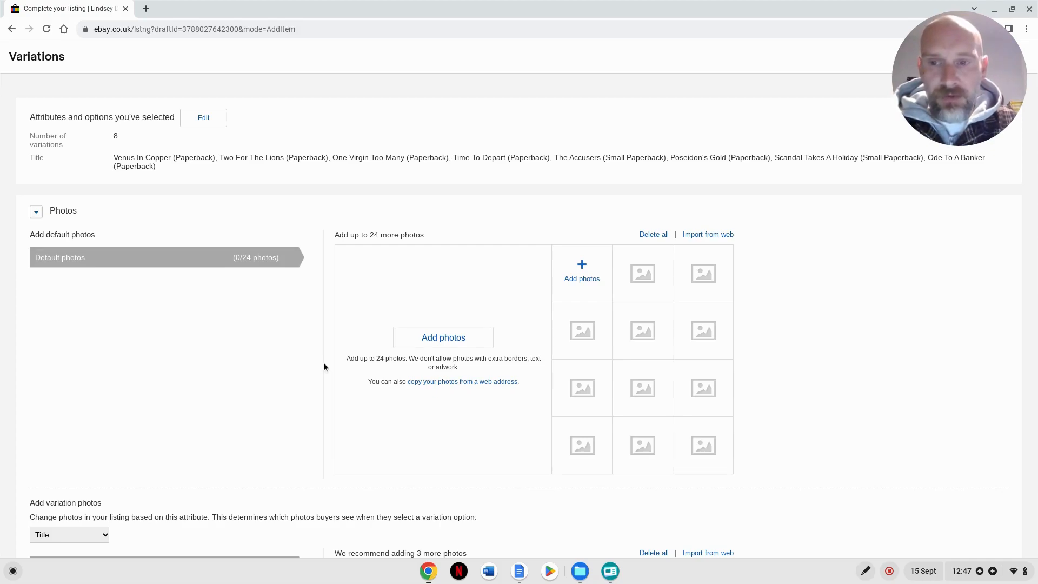
scroll(323, 367, down, 10)
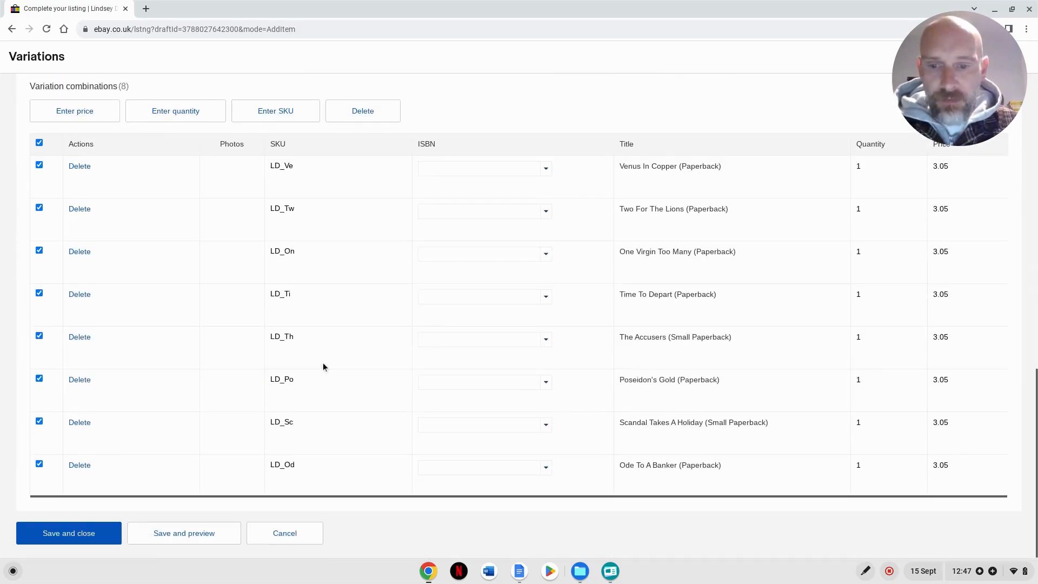
click(81, 532)
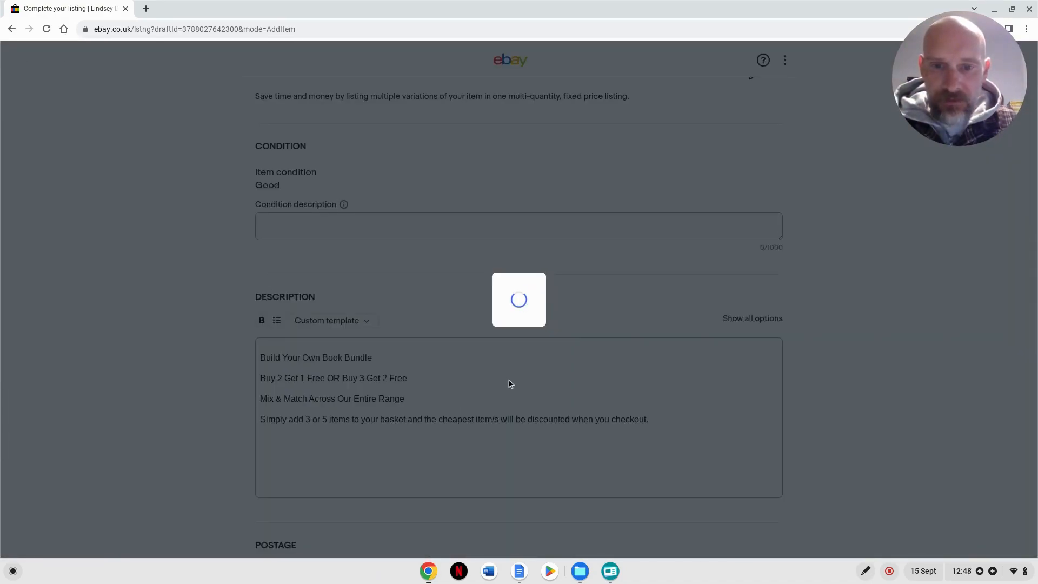
- Review the listing's description, pricing, postage, preferences and promoted listings sections
scroll(508, 382, down, 1)
scroll(509, 288, down, 1)
scroll(509, 287, down, 8)
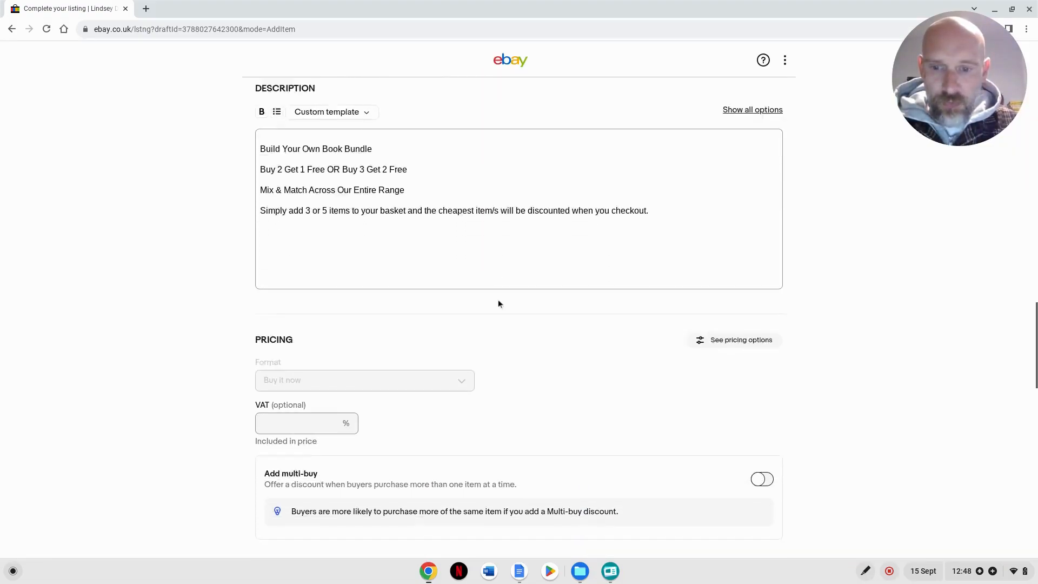
scroll(498, 309, down, 1)
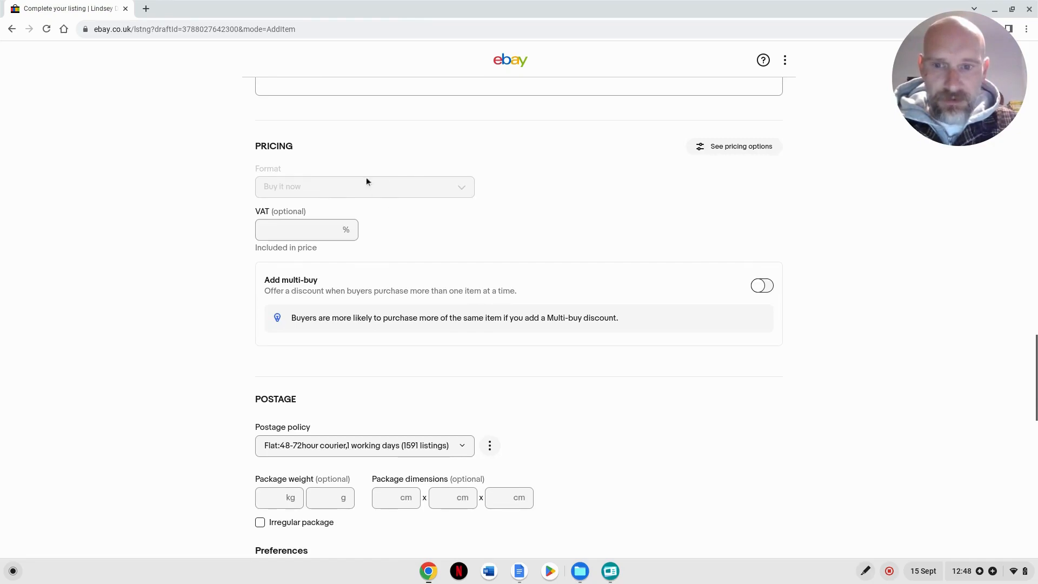
scroll(519, 279, down, 6)
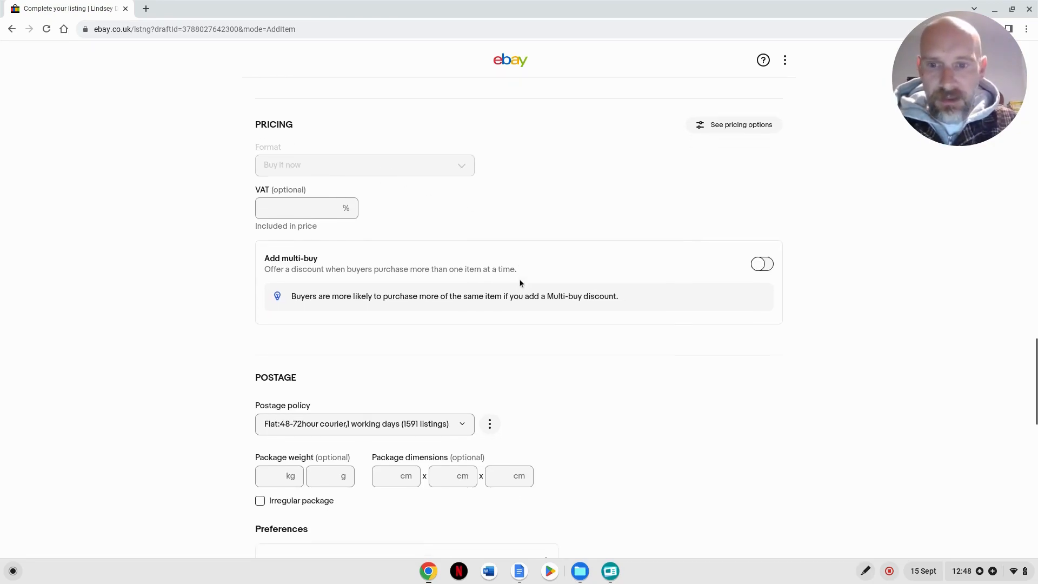
scroll(589, 313, down, 6)
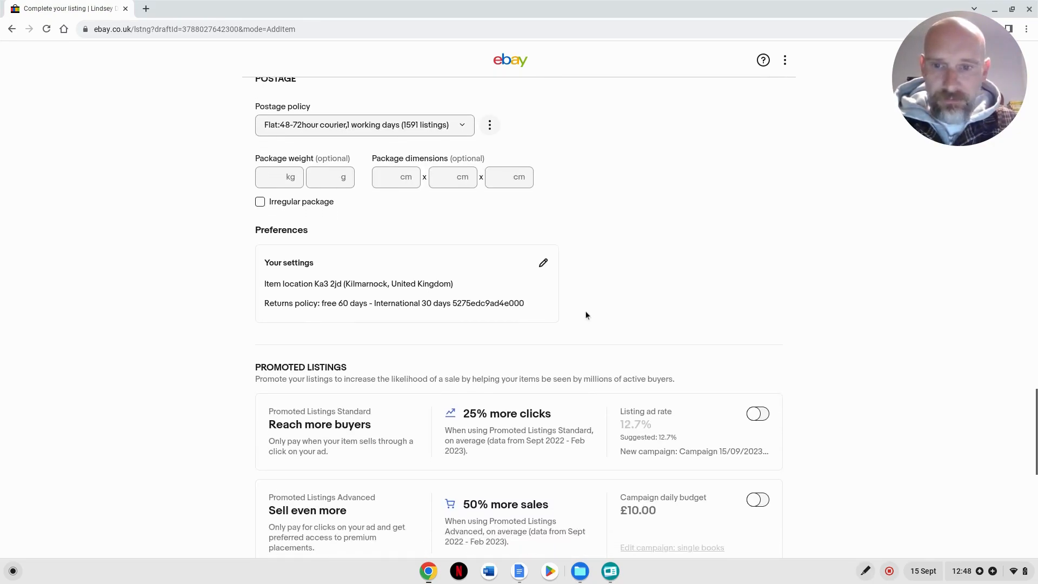
scroll(544, 309, down, 4)
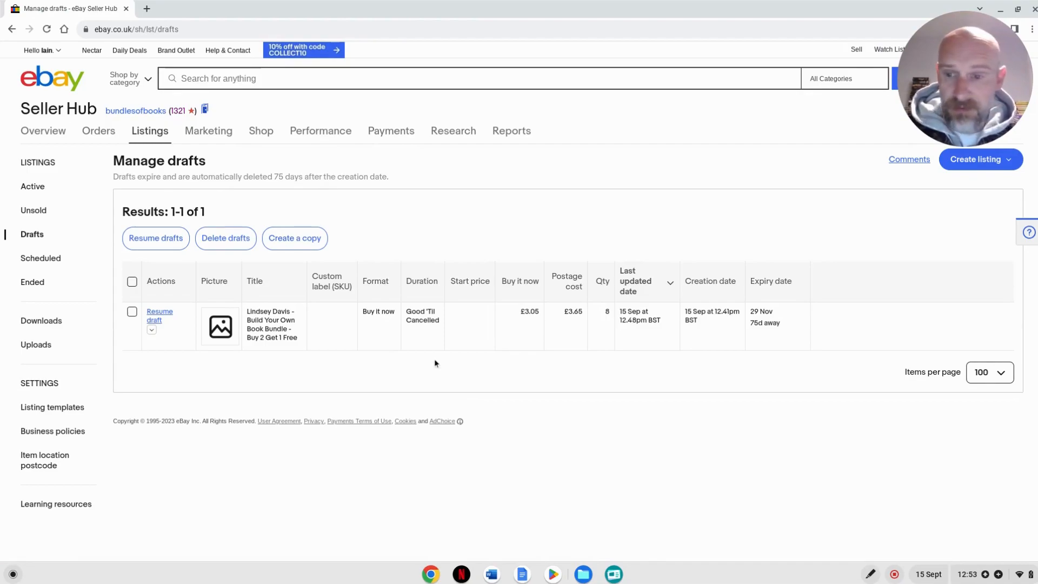
- Resume the Lindsey Davis book bundle draft and open its variations for editing
click(160, 315)
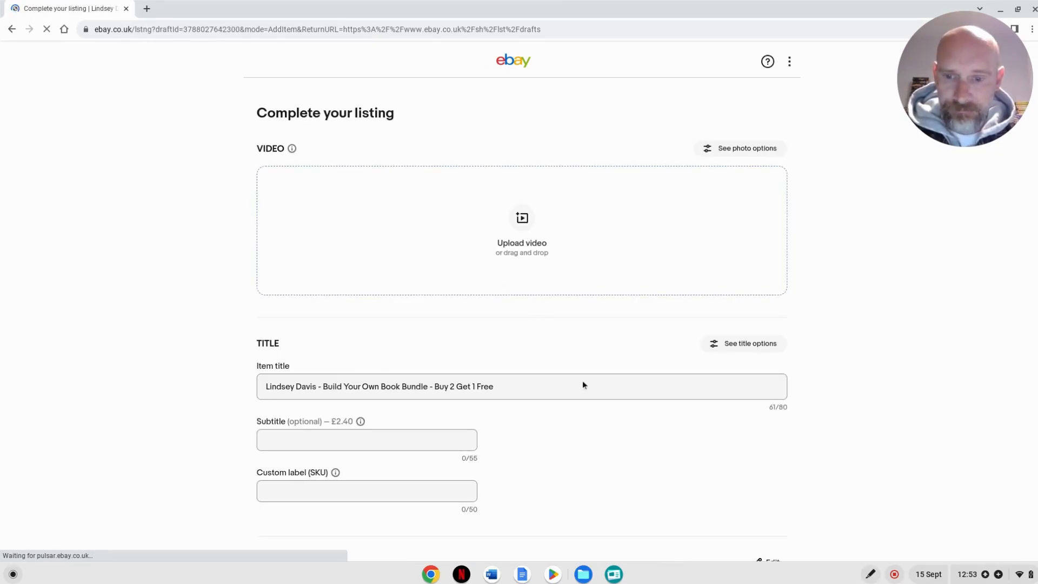
scroll(582, 385, down, 2)
scroll(531, 297, down, 8)
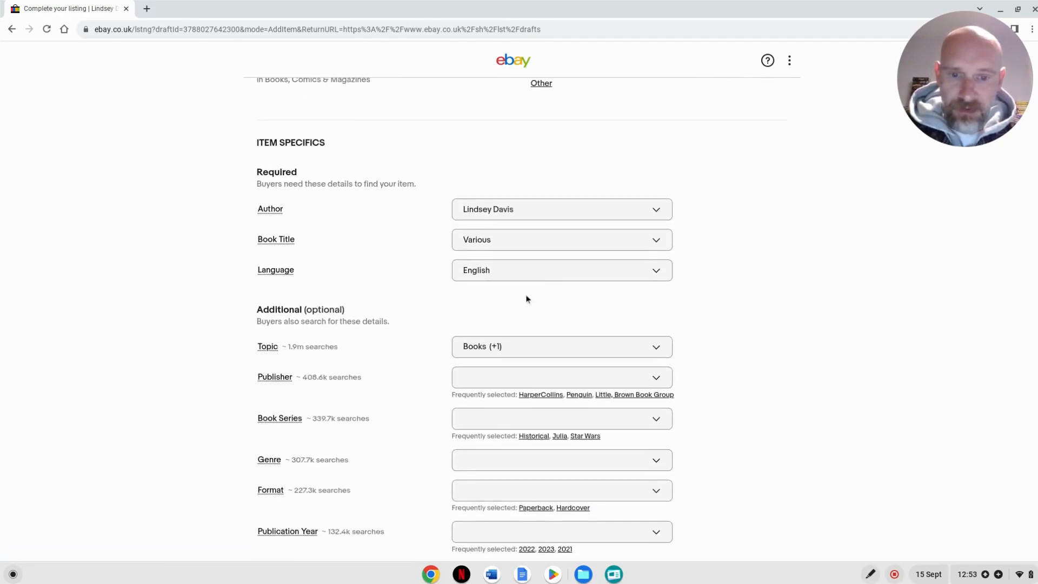
scroll(527, 297, down, 10)
scroll(540, 292, up, 1)
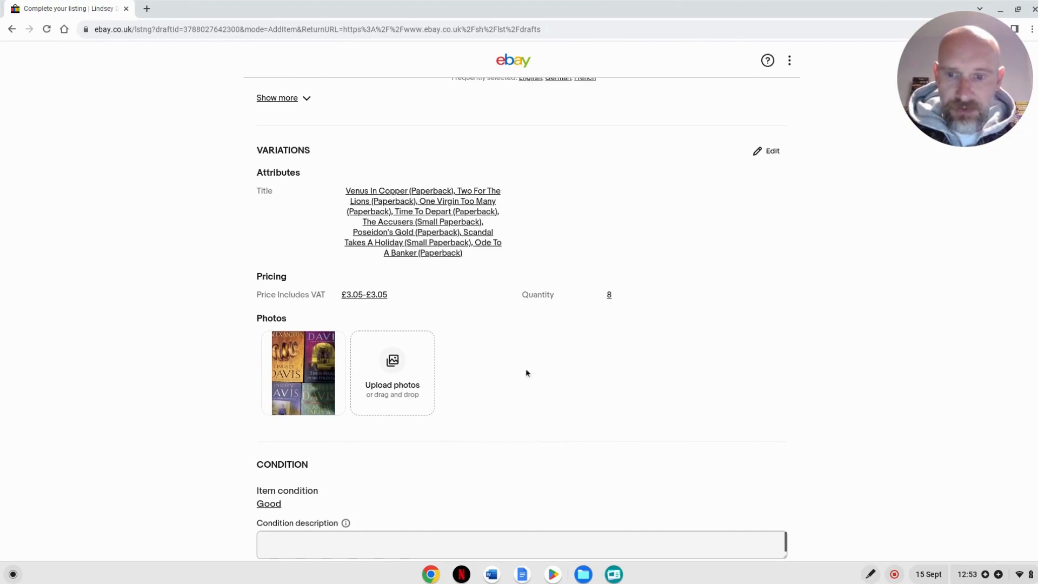
click(781, 156)
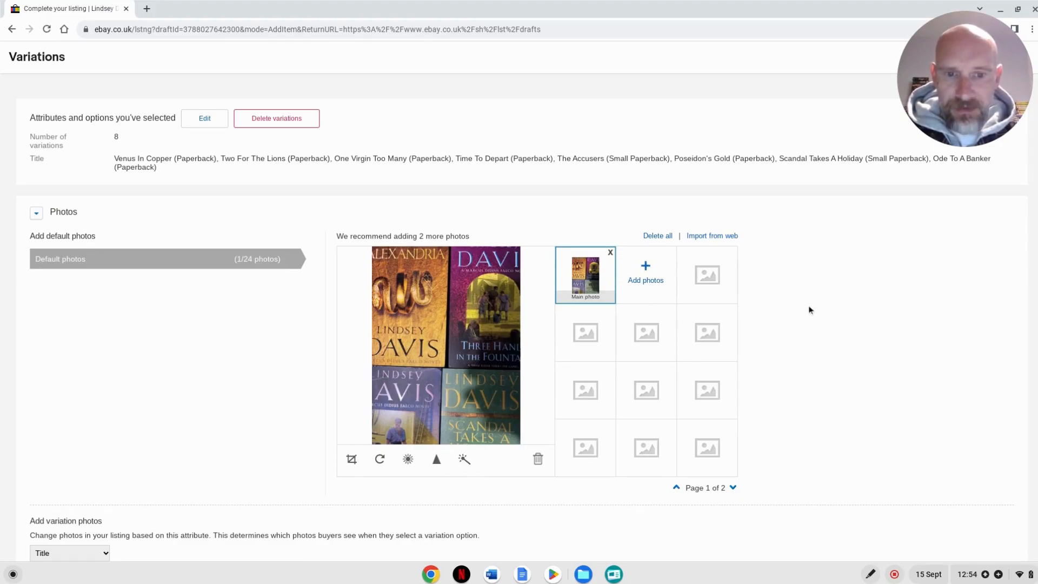
- Look through the variation photos from Venus In Copper to The Accusers, and review the variation combinations table
scroll(809, 308, down, 1)
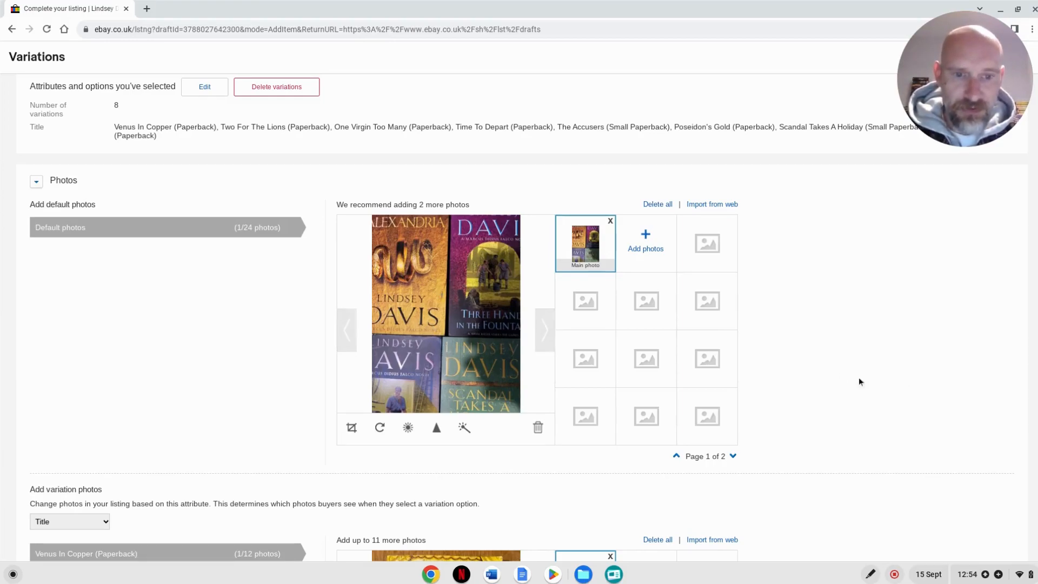
scroll(817, 358, down, 6)
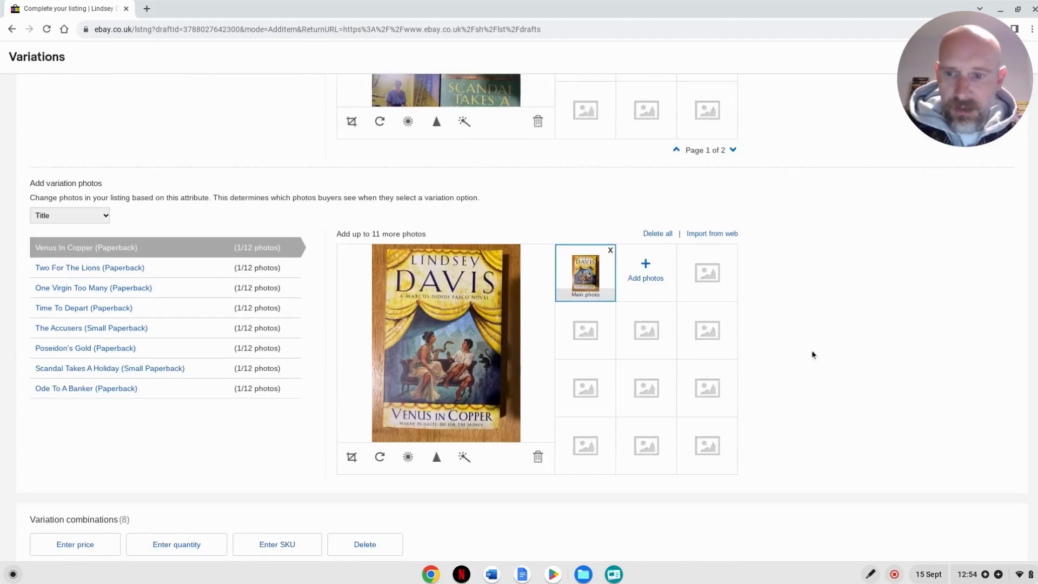
scroll(809, 354, down, 1)
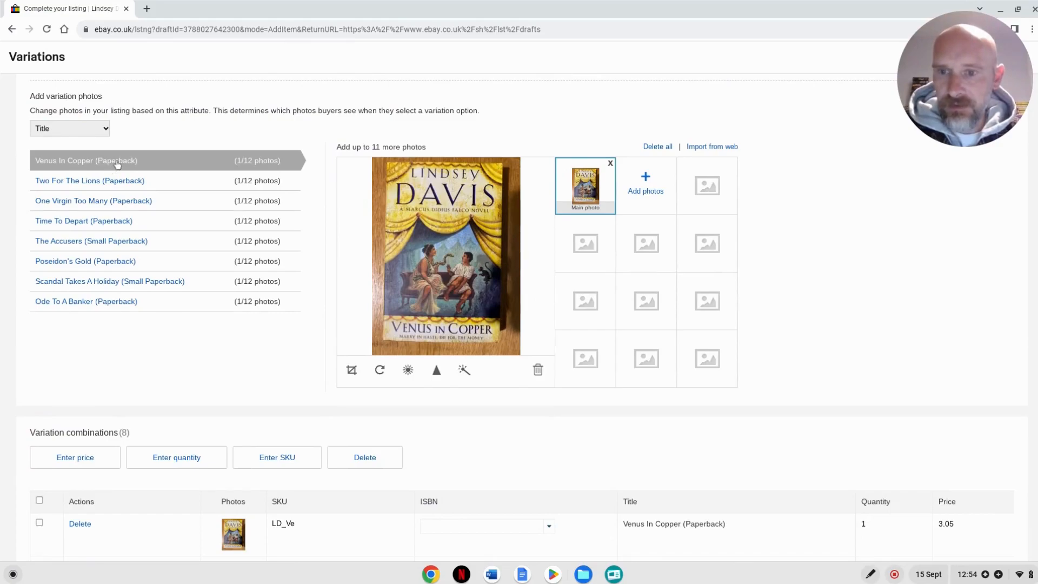
click(121, 182)
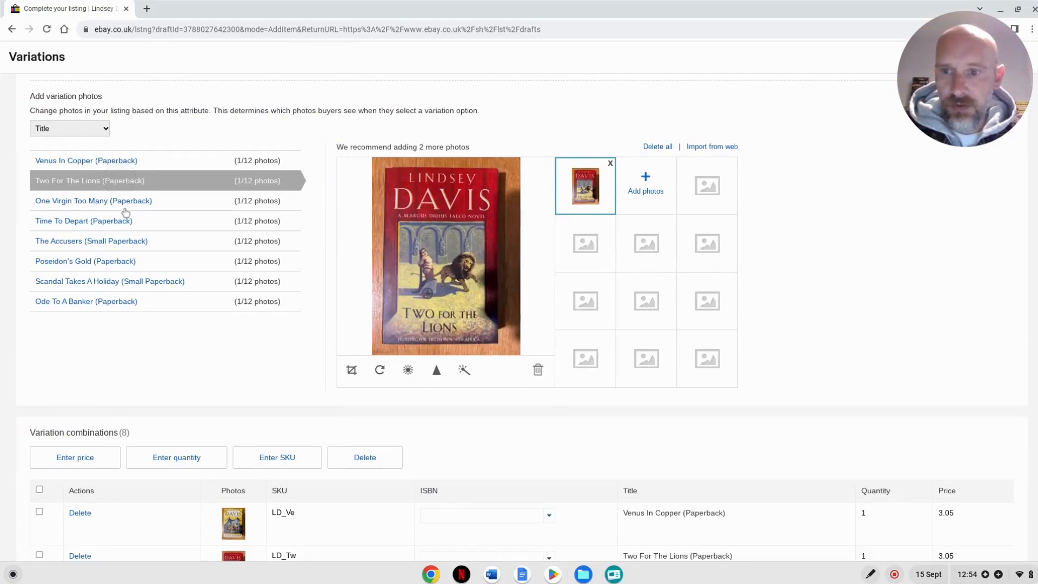
click(123, 205)
click(123, 225)
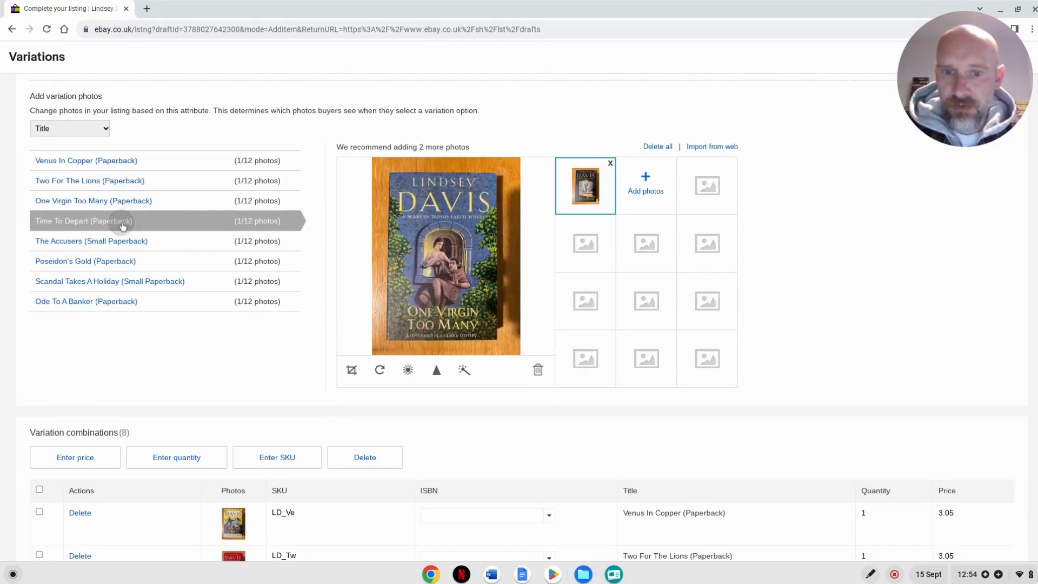
click(124, 244)
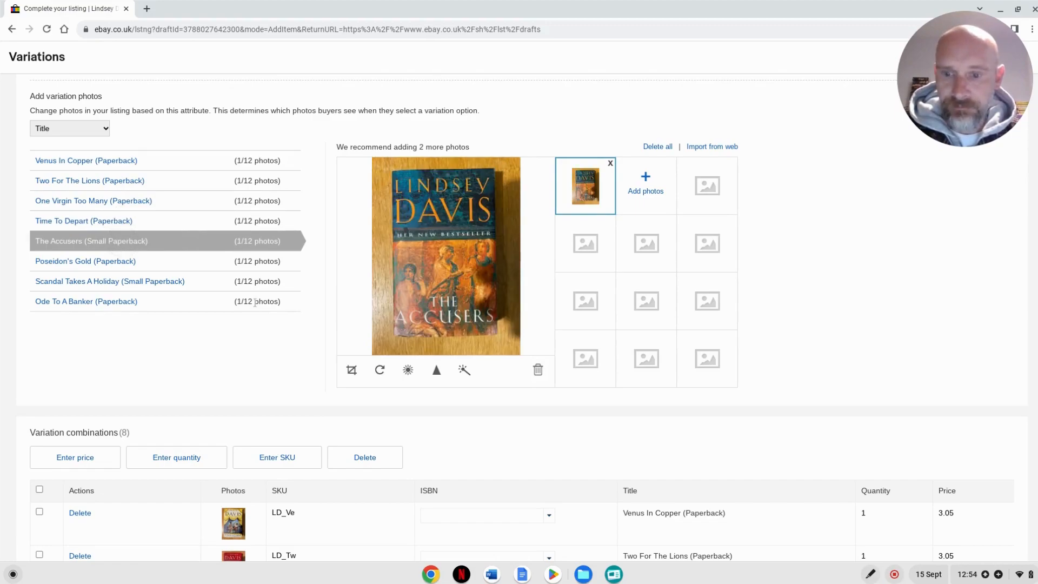
scroll(259, 330, down, 2)
scroll(260, 334, down, 4)
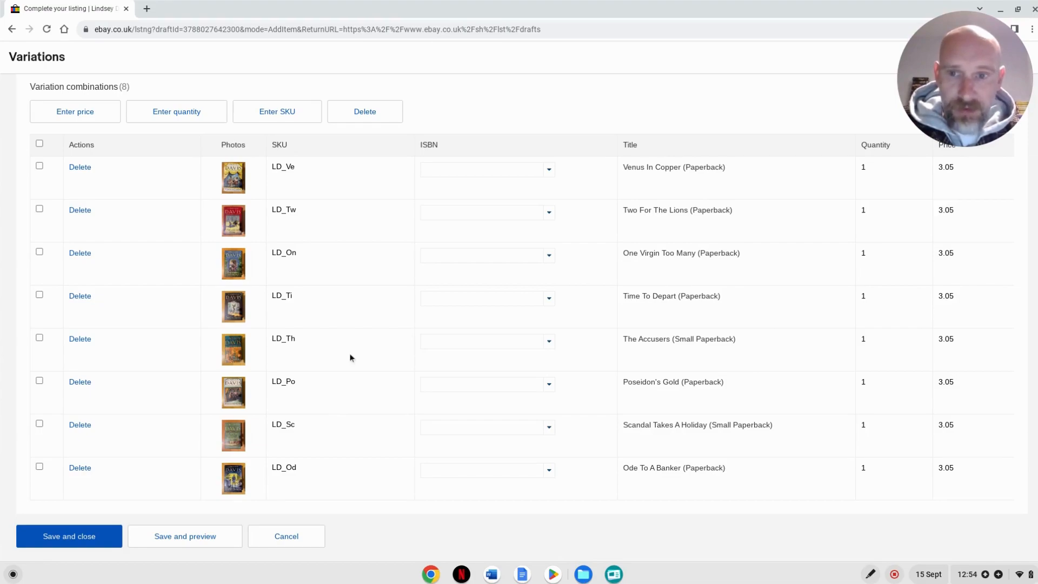
- View the attributes and options editor for the title variations and close it without updating anything
scroll(350, 357, up, 10)
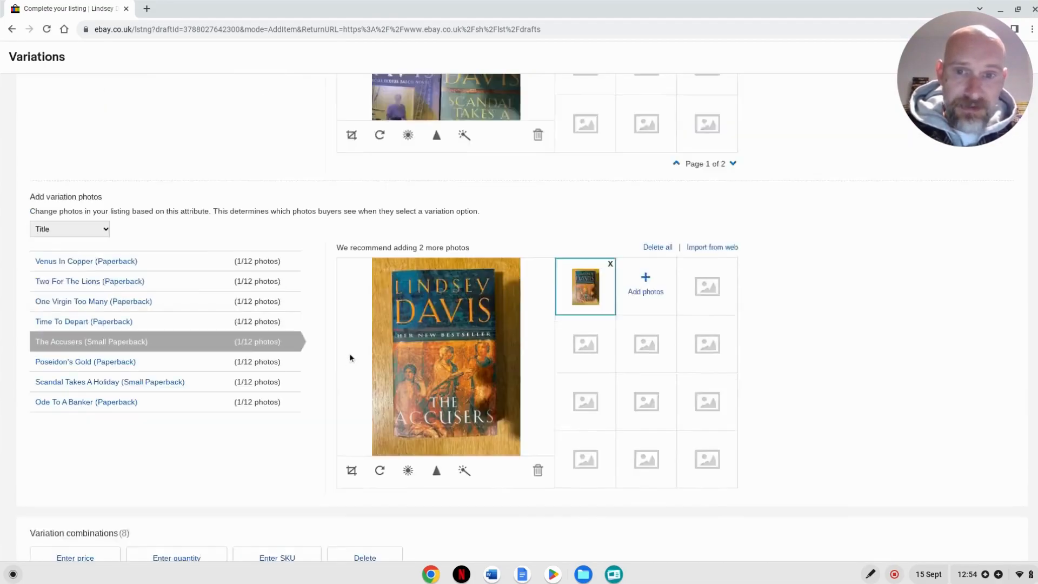
scroll(346, 357, up, 5)
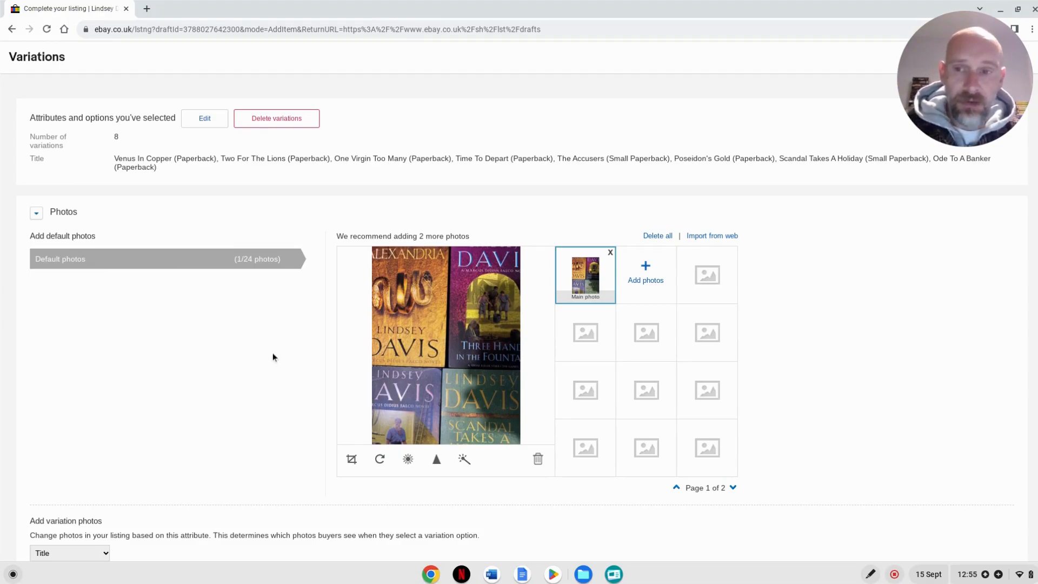
click(206, 119)
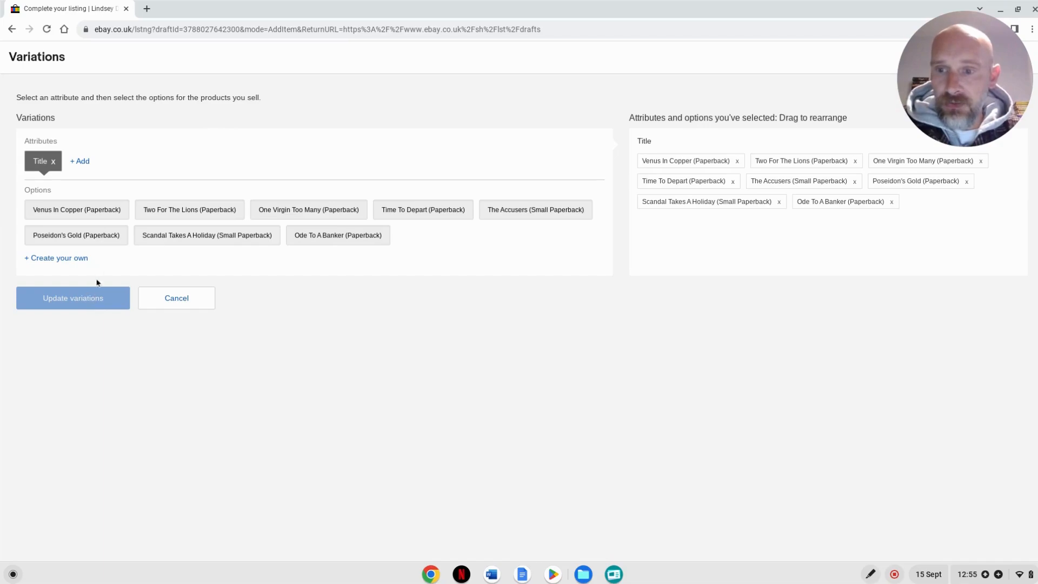
click(169, 306)
- Try a quantity of 2 for Venus In Copper (Paperback), and set it back to 1
scroll(317, 309, down, 14)
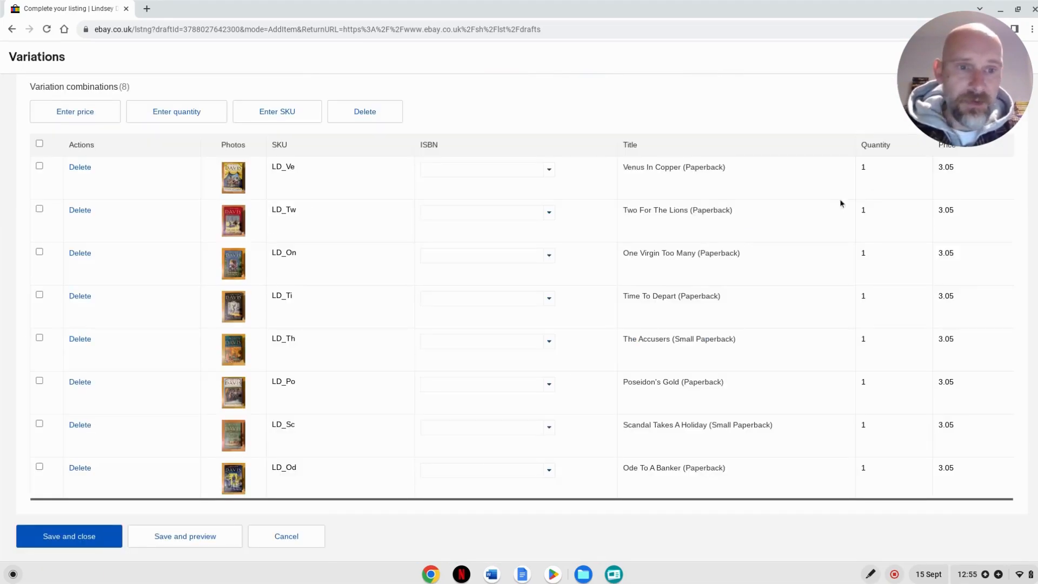
click(876, 167)
text(2)
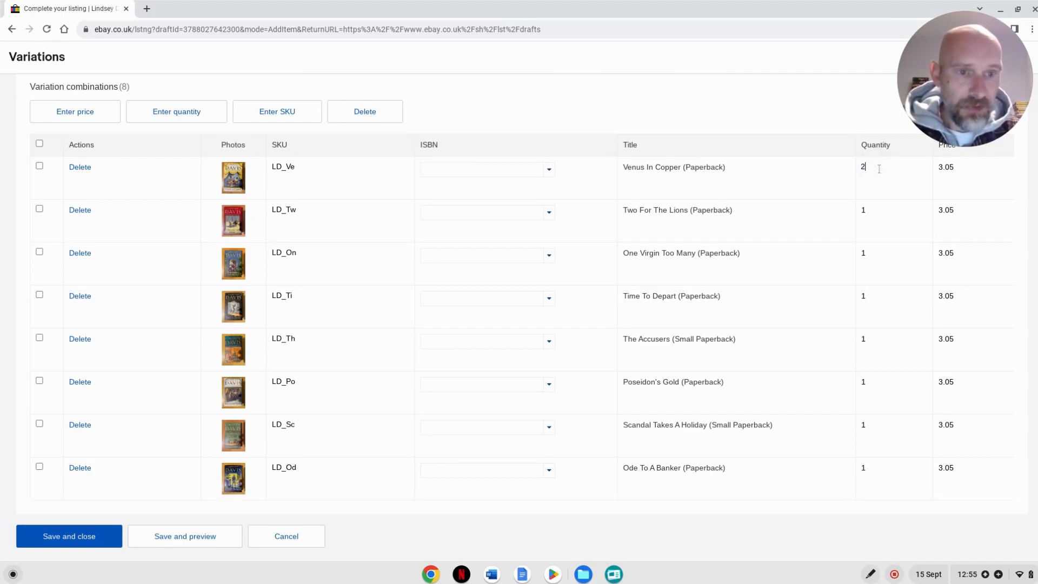
click(891, 219)
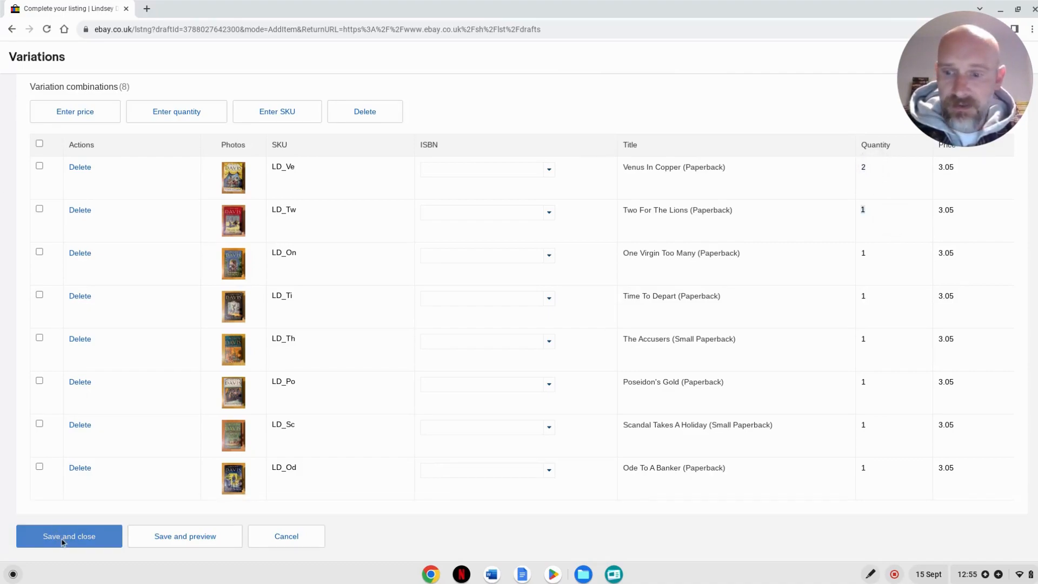
click(871, 168)
text(1)
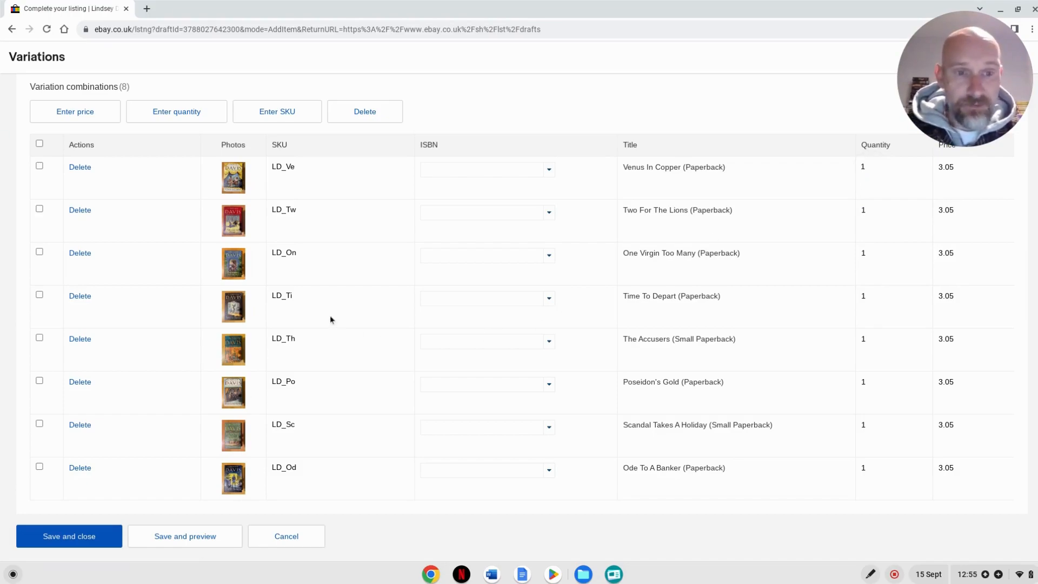
- Edit the selected attributes and add "Three Hands In The Fountain (Paperback)" as a custom Title option
scroll(319, 310, up, 6)
scroll(314, 286, up, 8)
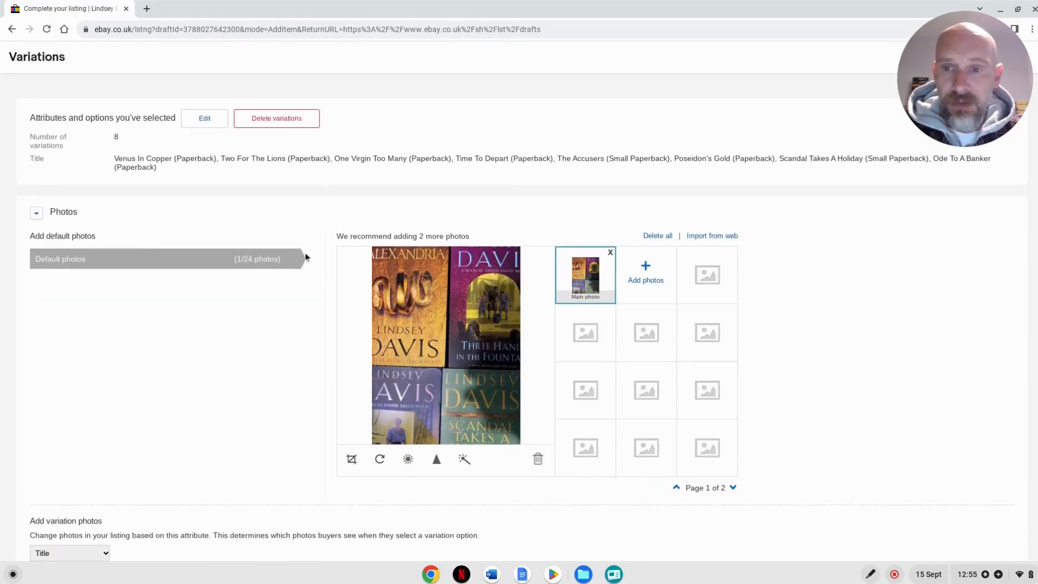
click(206, 118)
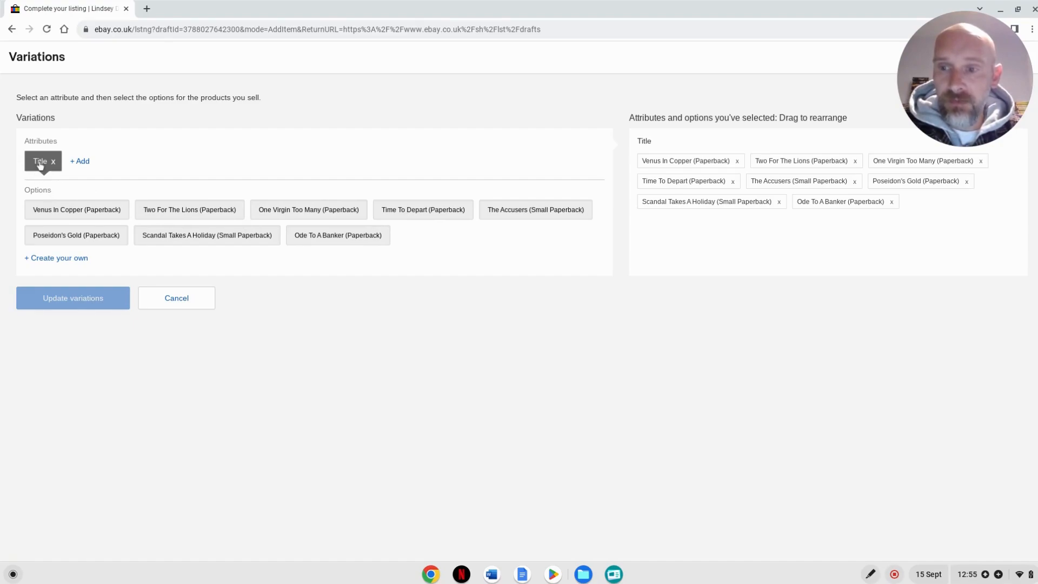
click(58, 259)
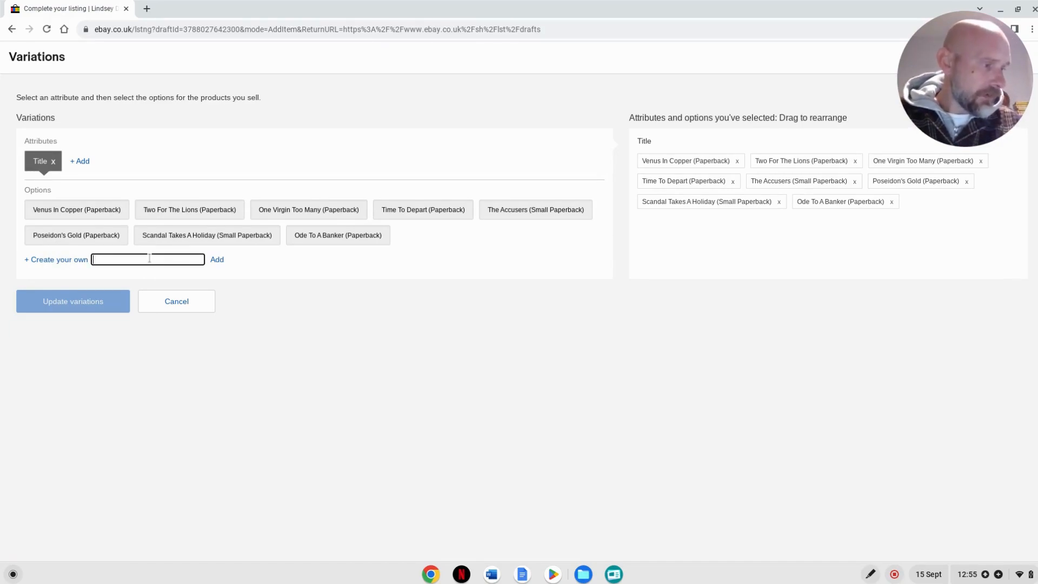
text(Three Hands In The Fou)
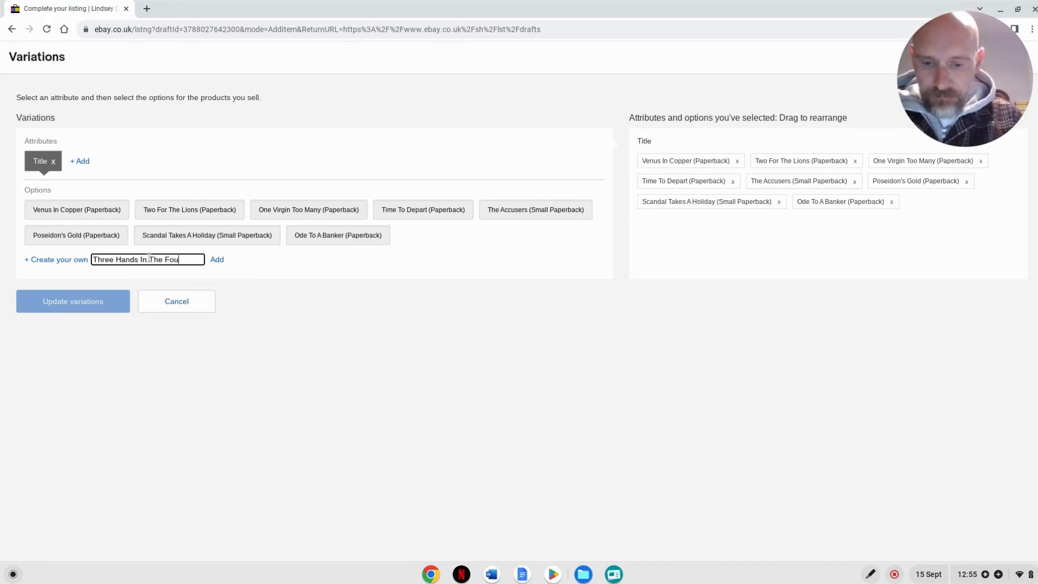
text(ntain (Paperback))
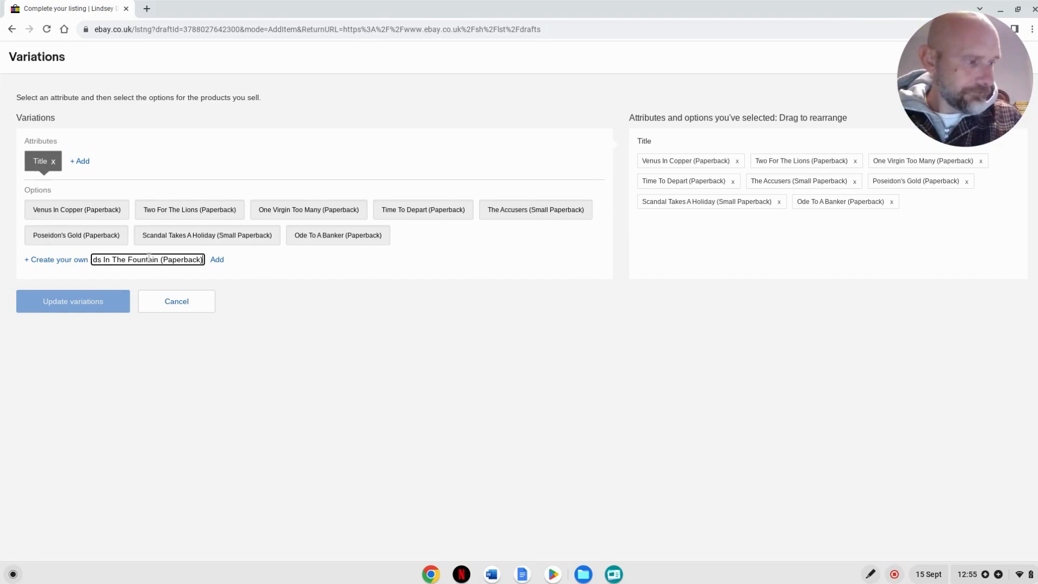
key(Return)
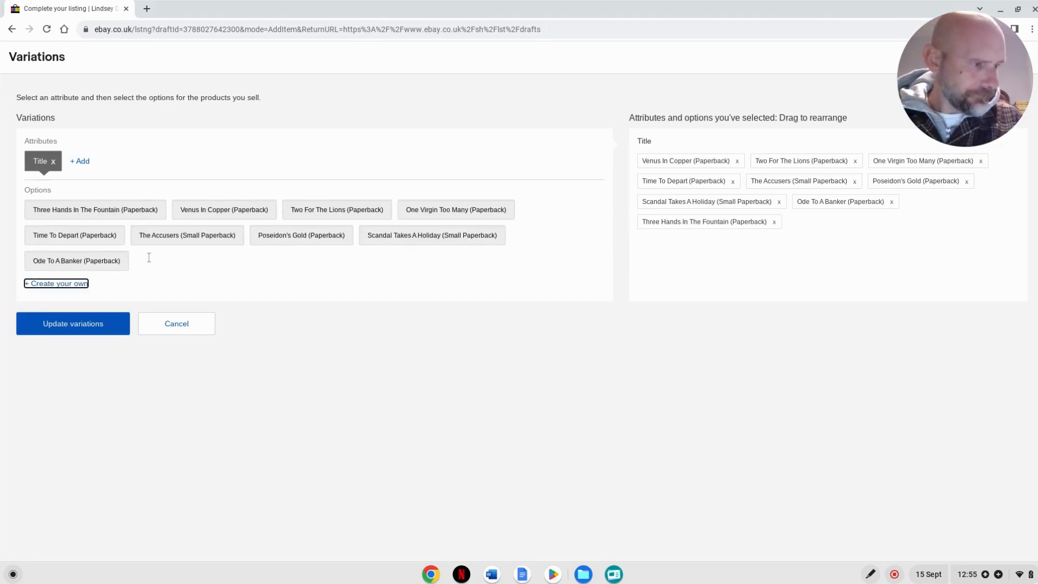
- Add "Alexandria (Paperback)" as another custom Title option
key(Return)
text(lex)
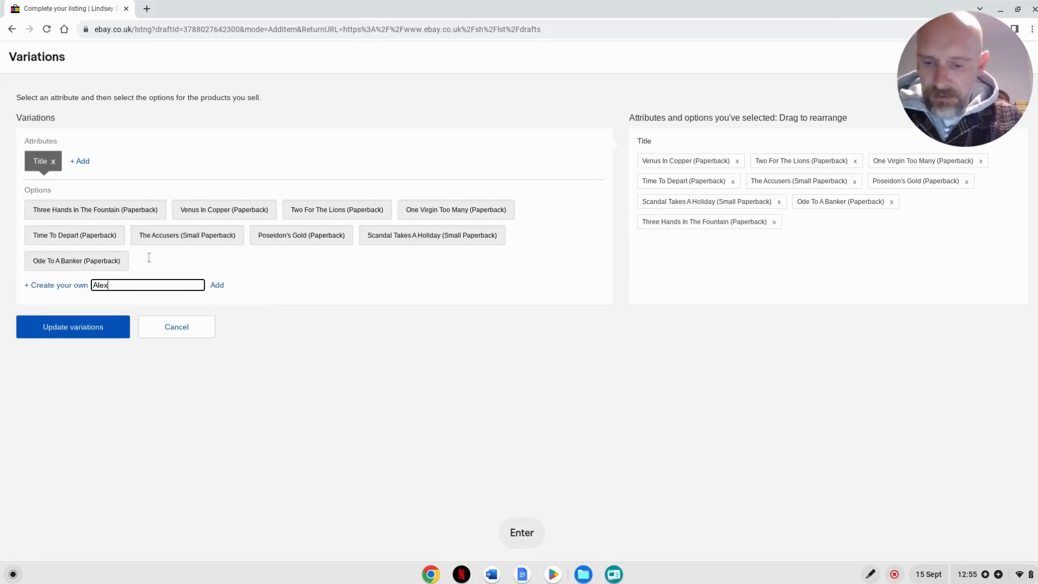
text(andria )
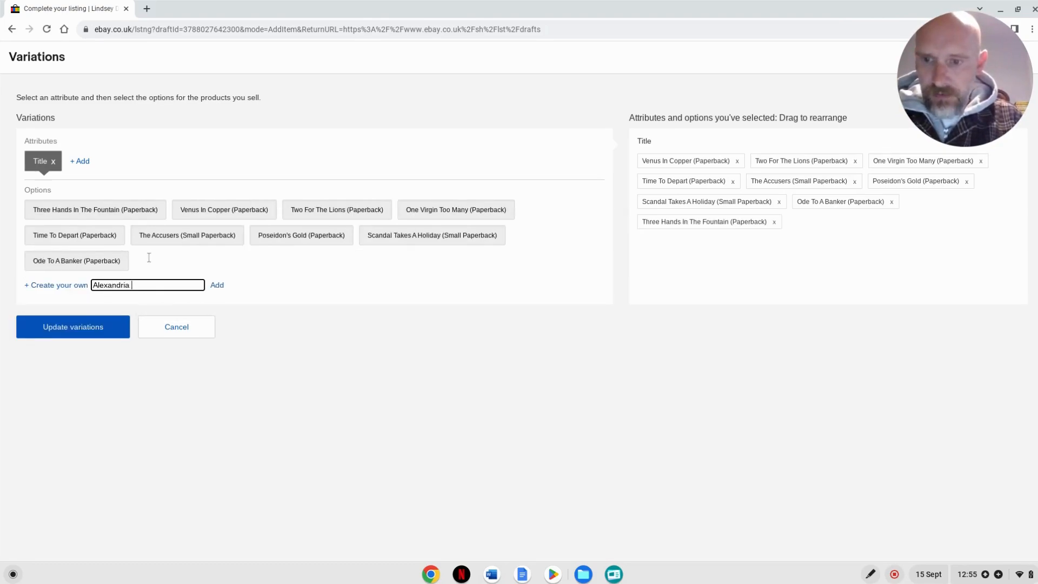
text((Paperback)
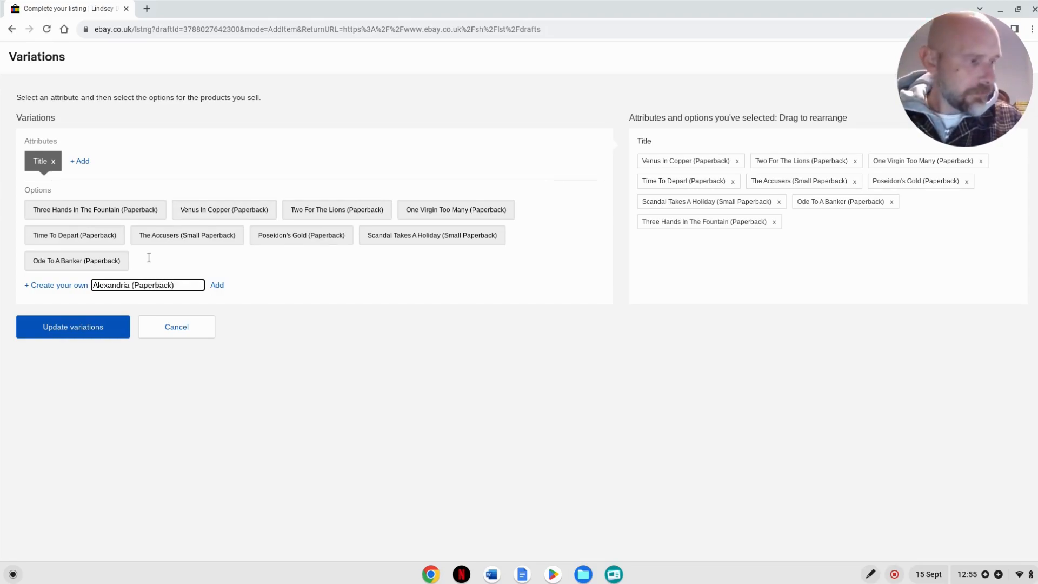
key(Return)
key(Return)
- Add "A Body In The Bath House (Small Paperback)" to the custom Title options
text(A Body In)
text( The Bath)
text( House)
text( (Small)
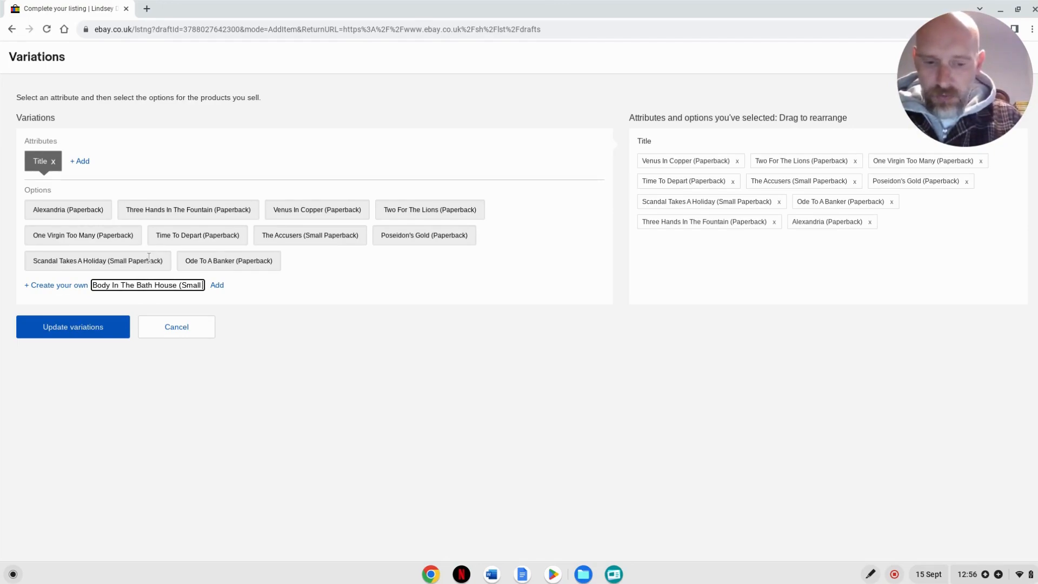
text( Paperback))
key(Return)
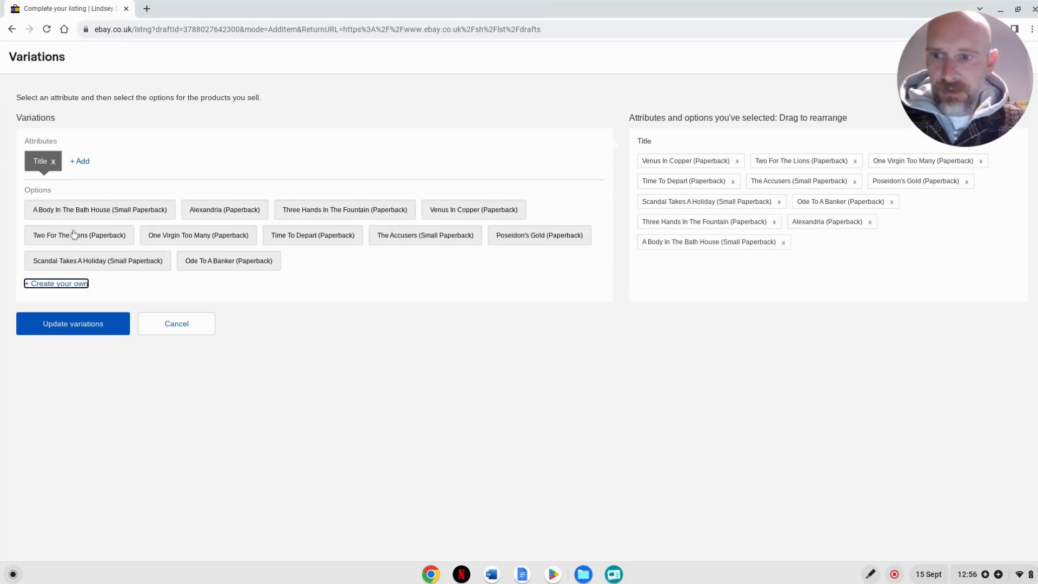
- Update the variations with the new titles, choosing to add their rows manually
click(90, 328)
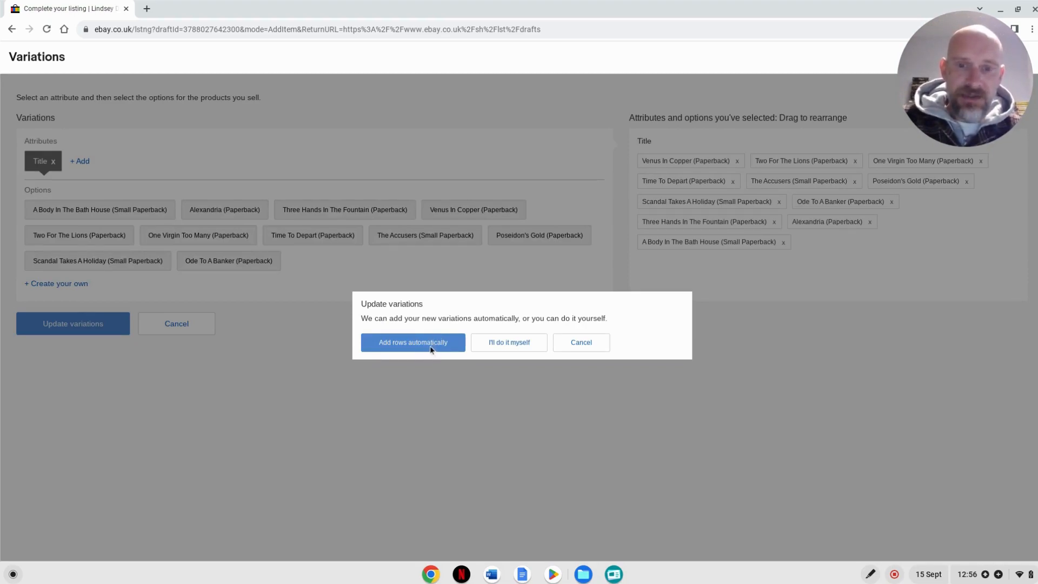
click(510, 346)
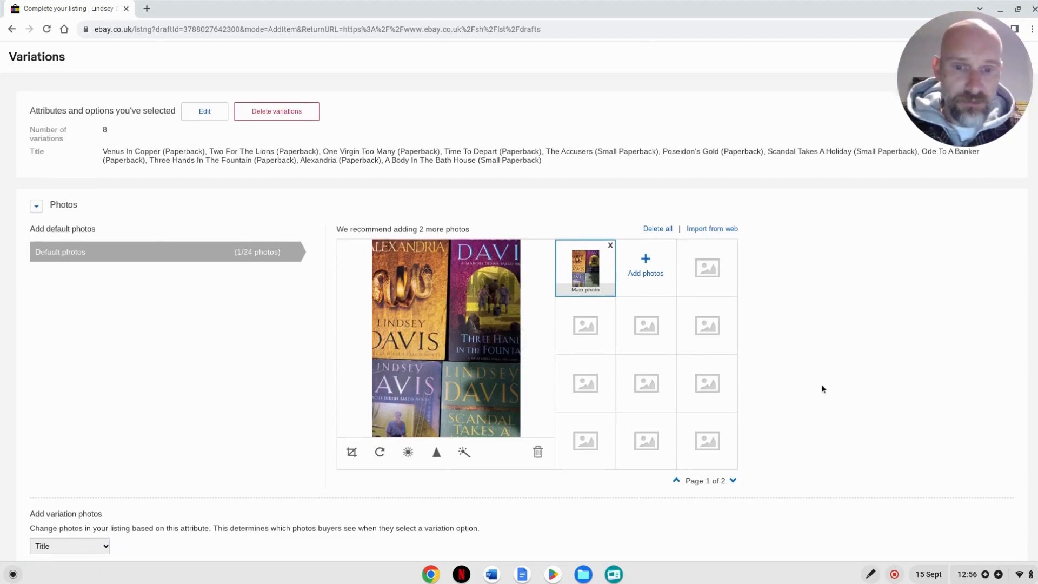
scroll(819, 387, down, 6)
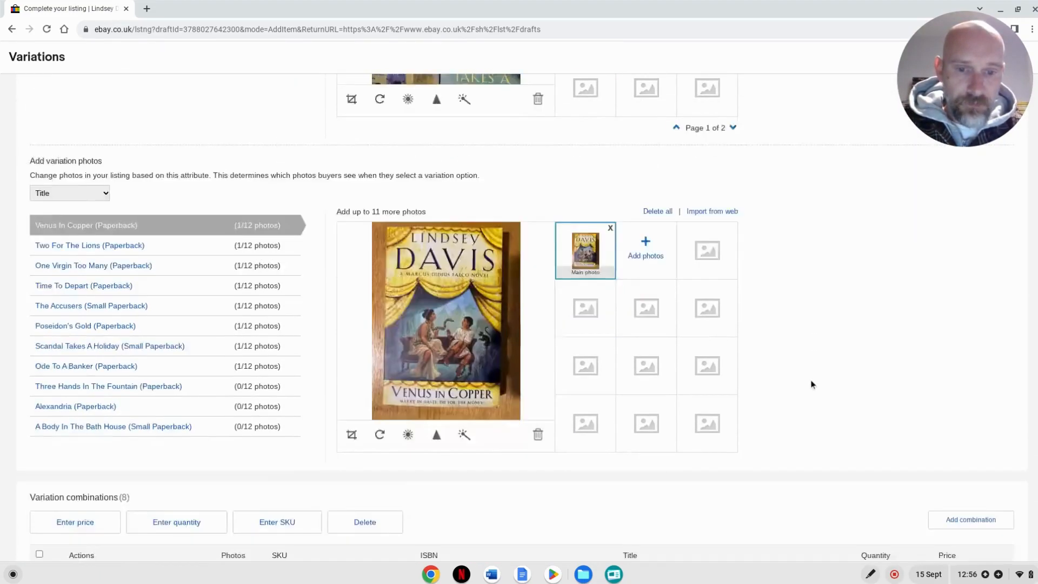
scroll(810, 382, down, 4)
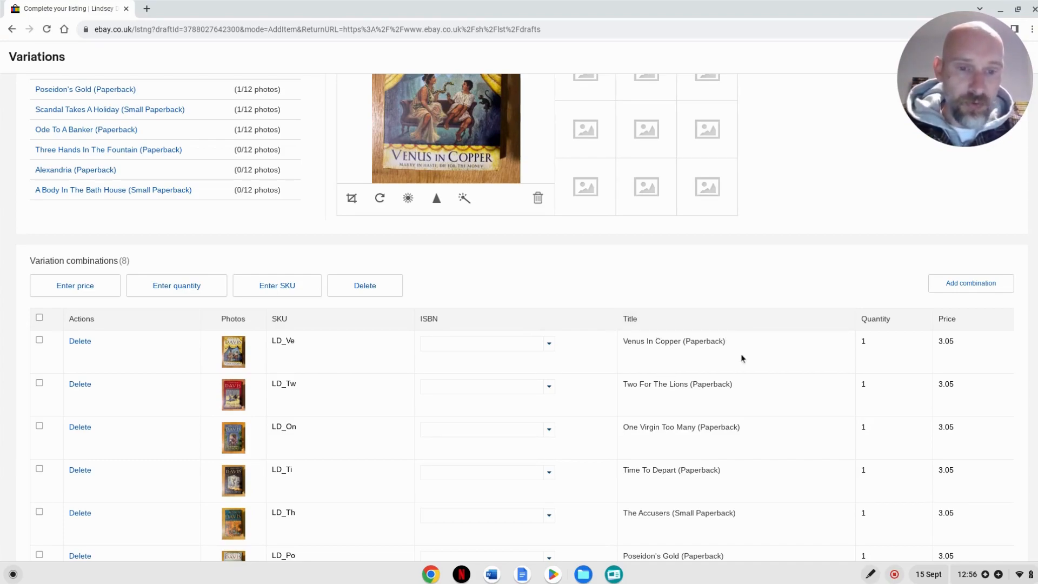
- Add and save a combination for Three Hands In The Fountain (Paperback) with a price of 3.05
click(965, 285)
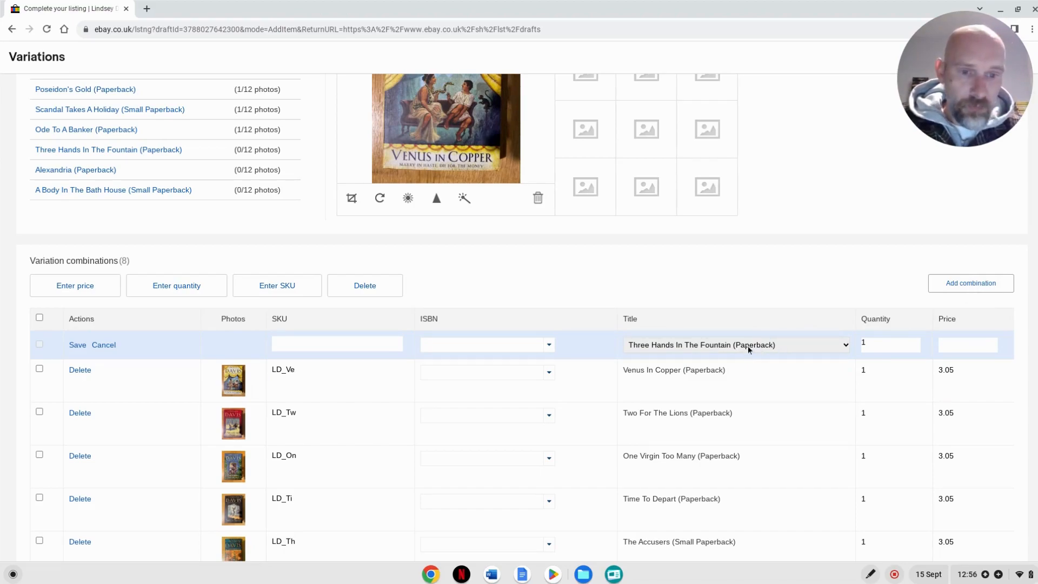
click(958, 344)
text(300)
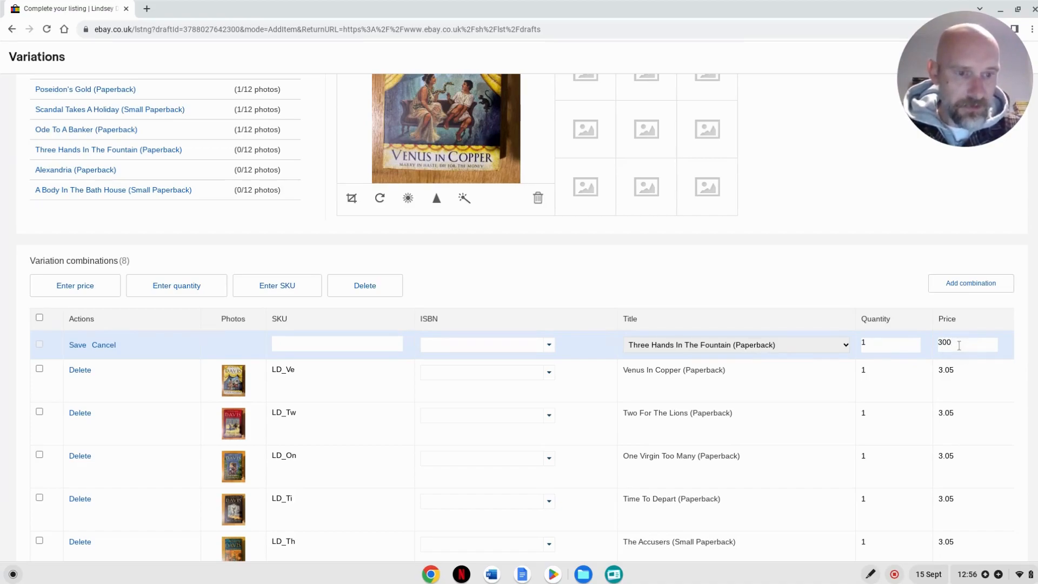
key(BackSpace)
key(BackSpace)
text(.05)
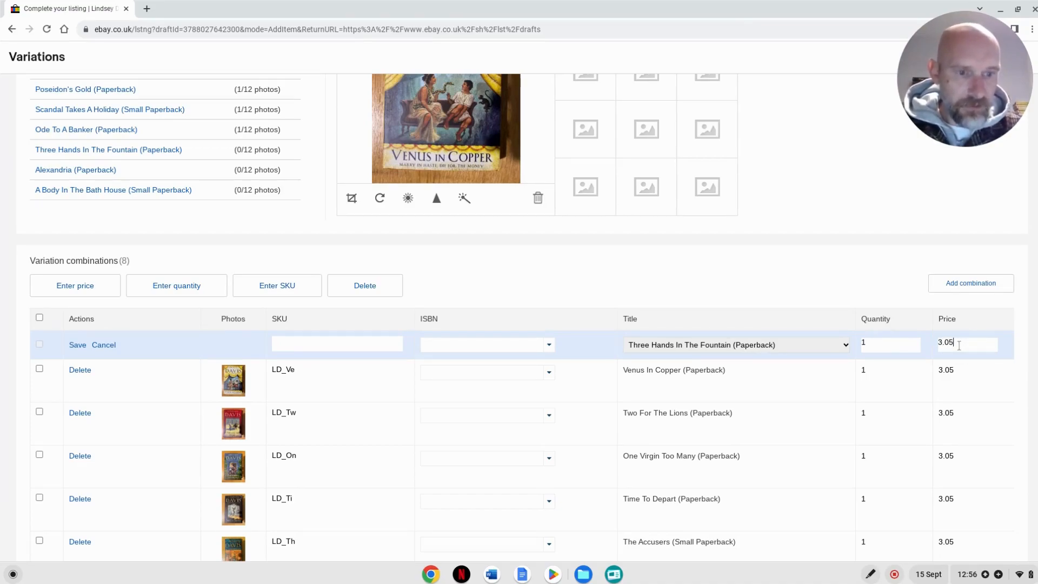
click(77, 346)
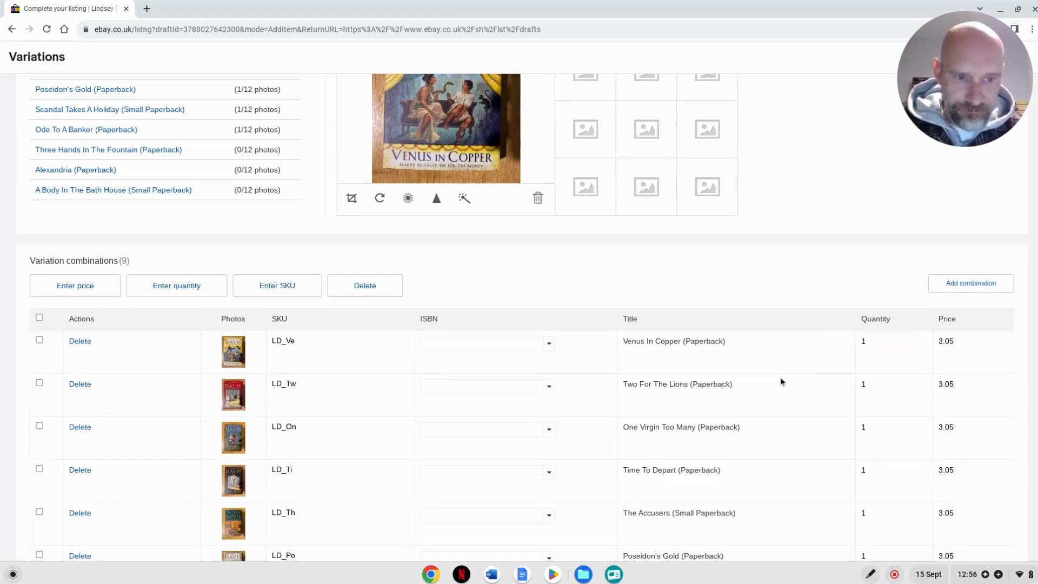
- Add and save a combination for Alexandria (Paperback) with a price of 3.05
click(956, 283)
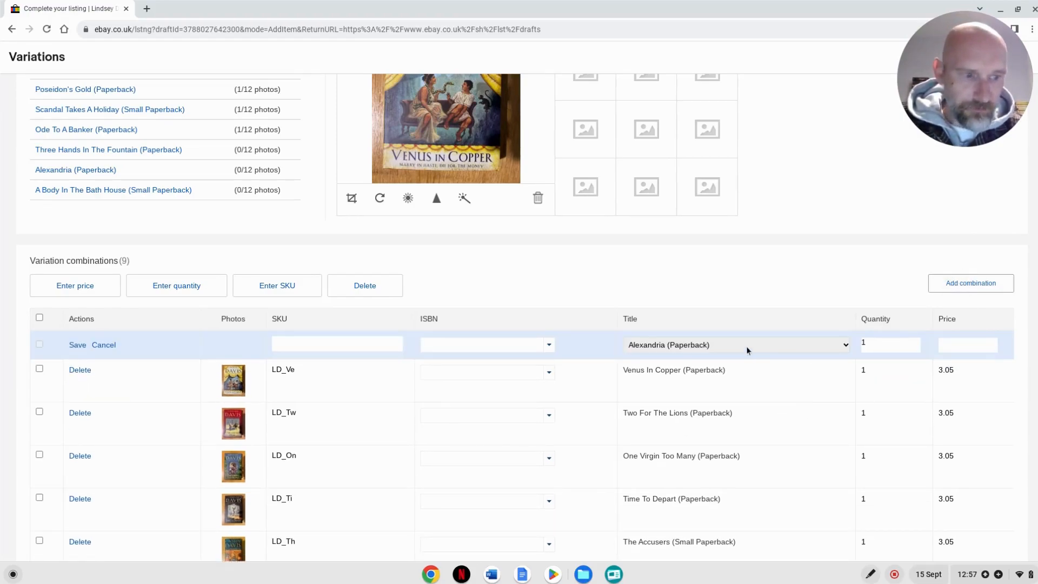
click(959, 346)
text(3.05)
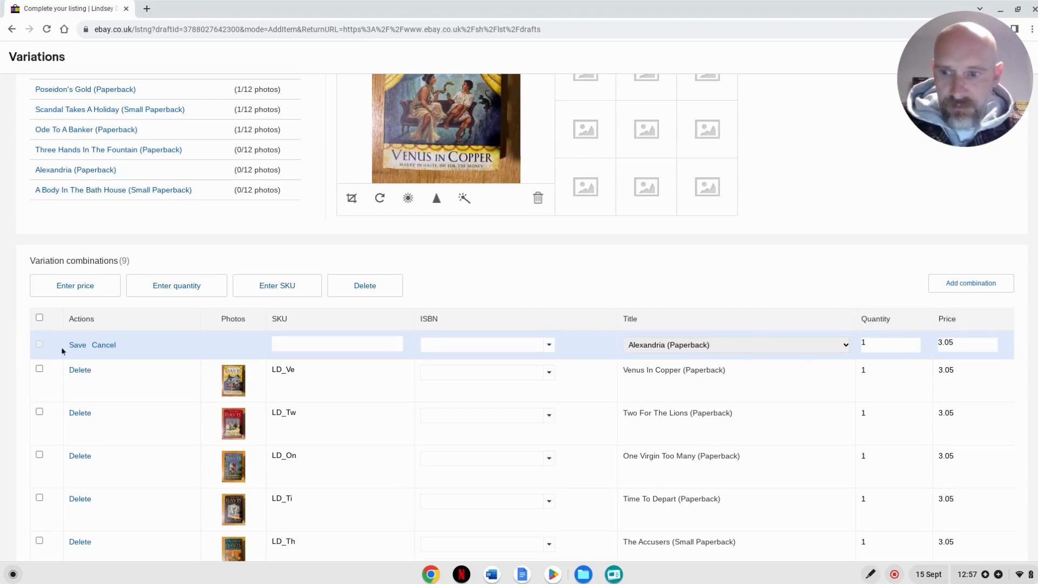
click(78, 345)
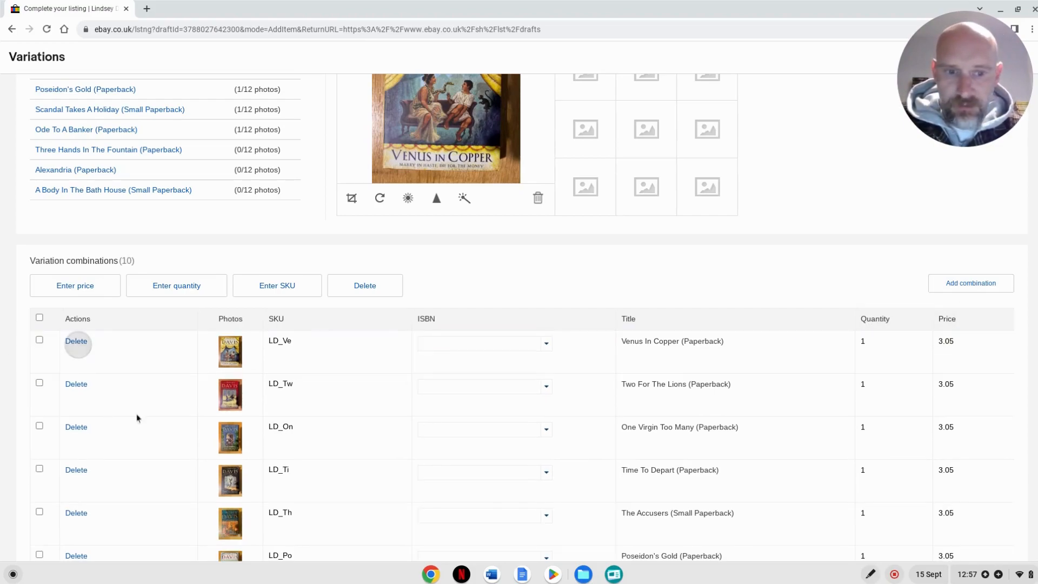
- Add a combination for A Body In The Bath House (Small Paperback) priced at 3.05, and save and close the variations
click(969, 282)
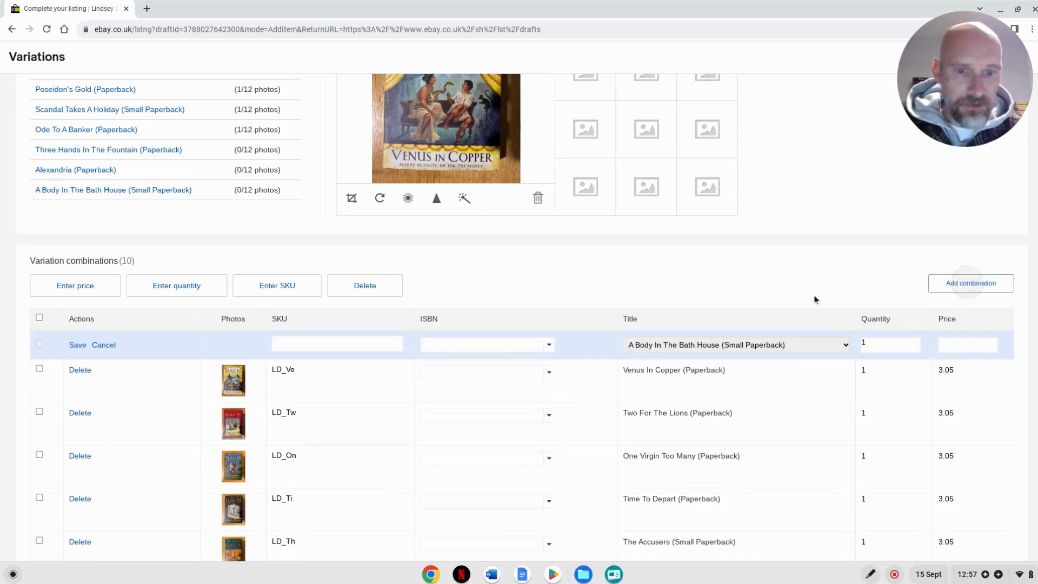
click(772, 347)
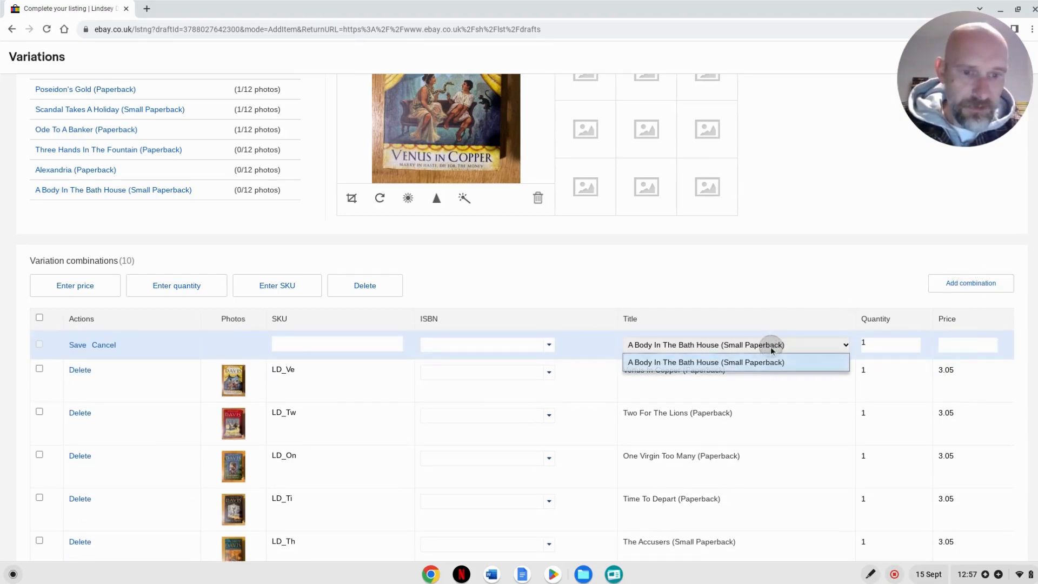
click(708, 363)
click(963, 344)
text(3)
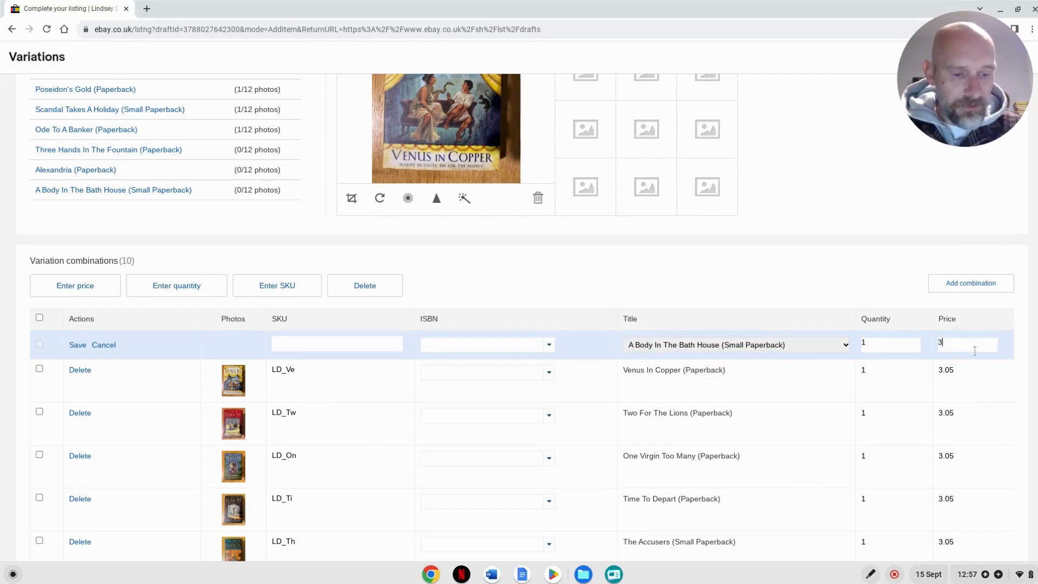
text(.05)
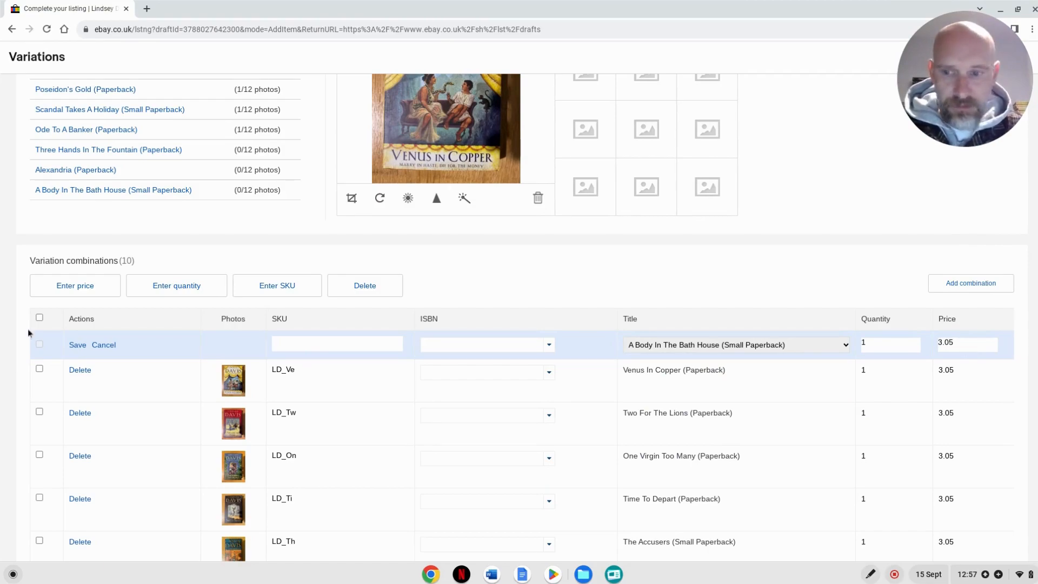
click(77, 346)
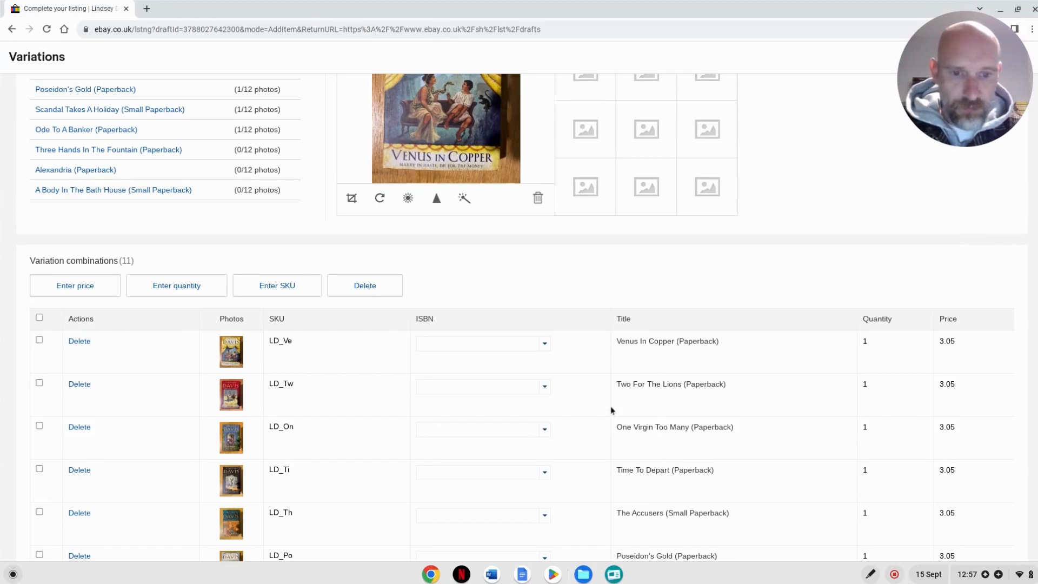
scroll(609, 411, down, 5)
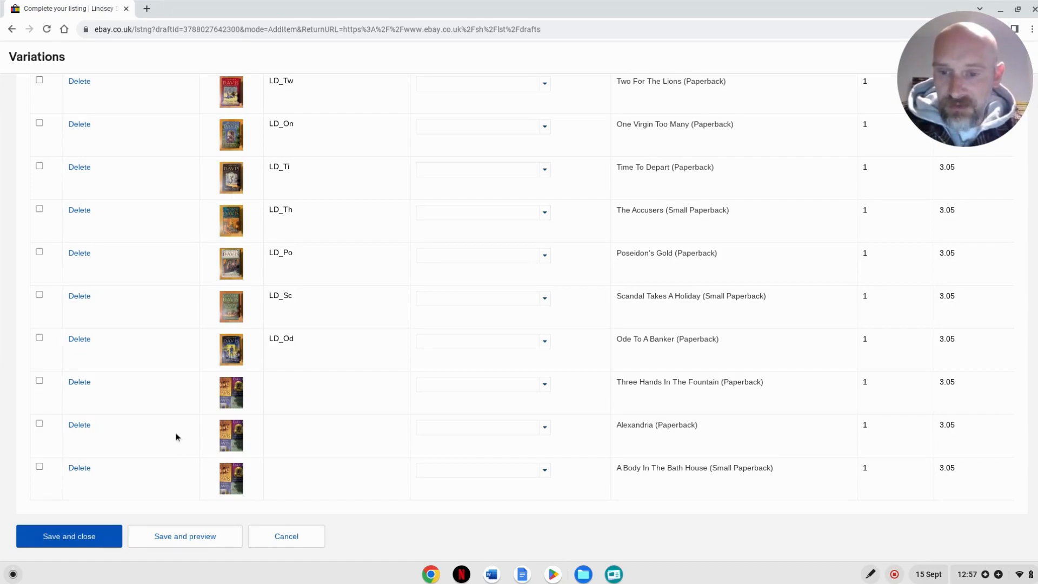
click(79, 536)
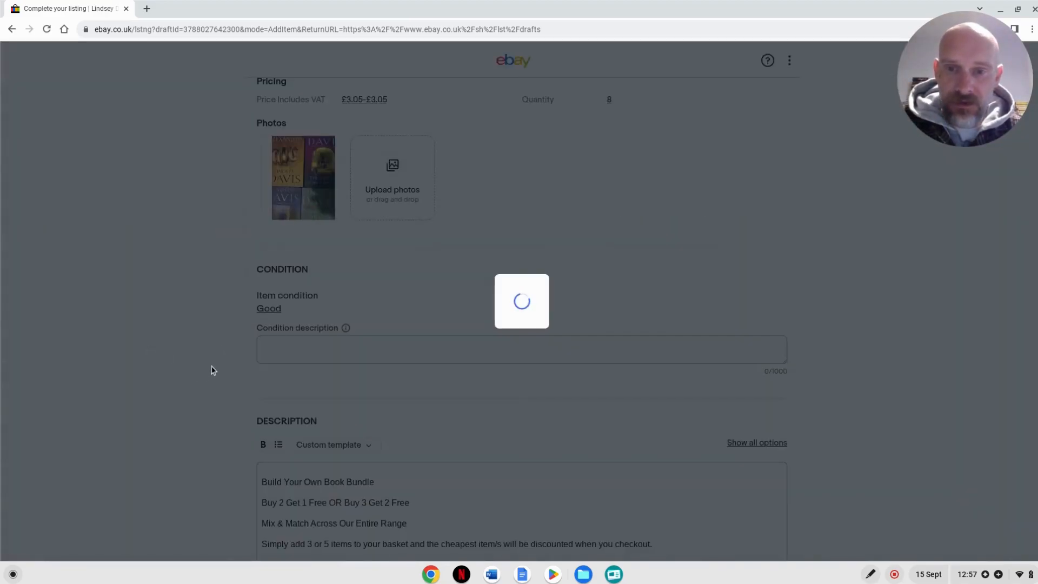
- Set the listing's optional VAT rate to 0% in the pricing section
scroll(212, 366, down, 2)
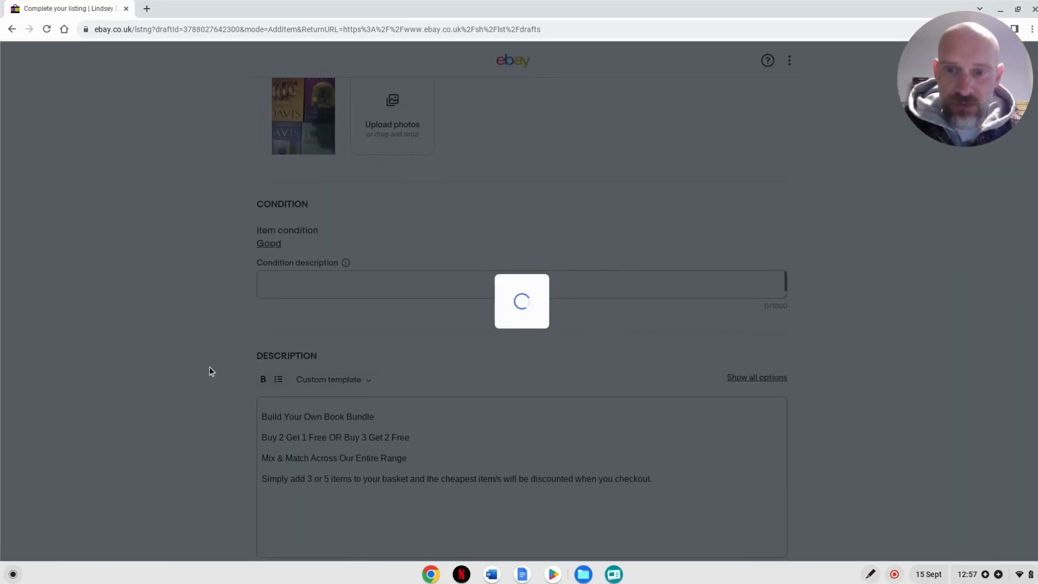
scroll(219, 361, down, 3)
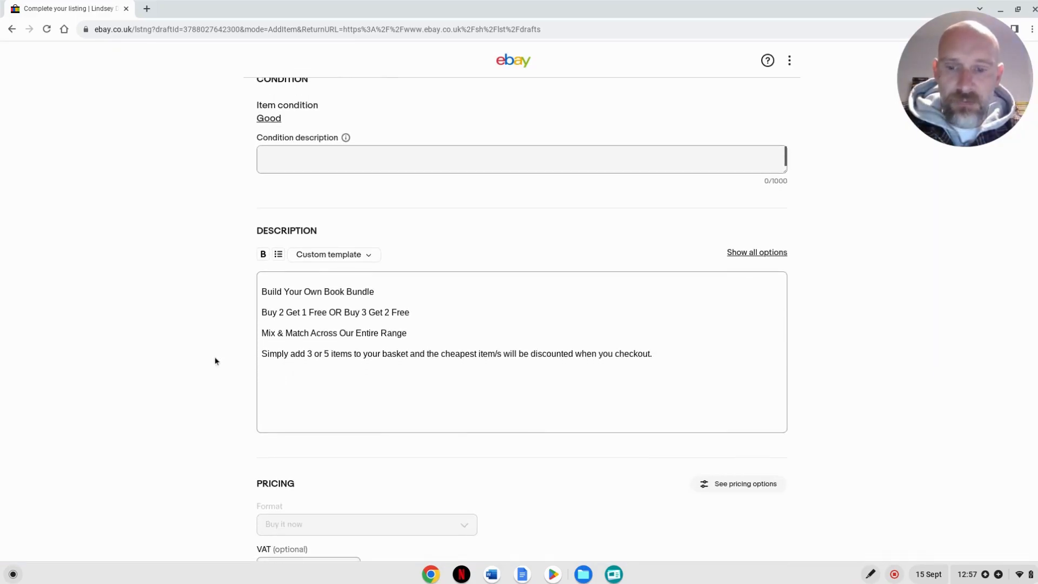
scroll(211, 351, down, 2)
click(316, 443)
text(0)
click(174, 422)
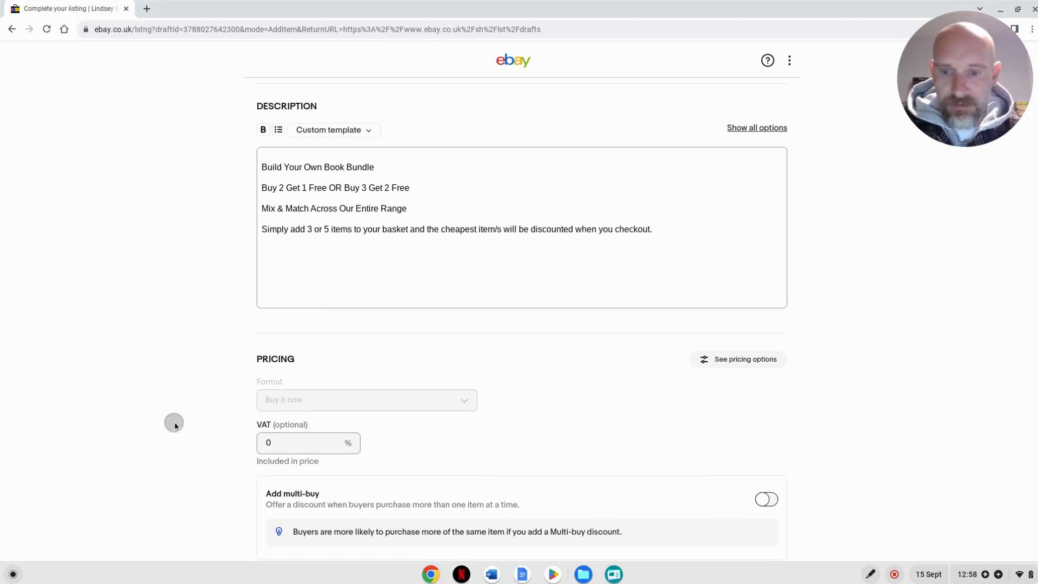
- Publish the book bundle listing with the displayed fees and finish the listing confirmation
scroll(213, 420, down, 1)
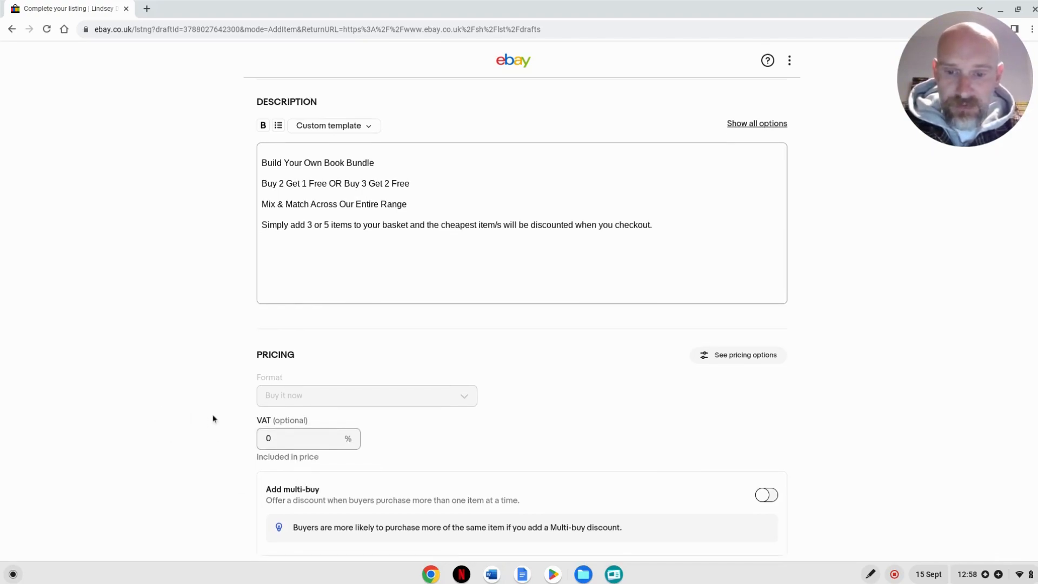
scroll(208, 418, down, 6)
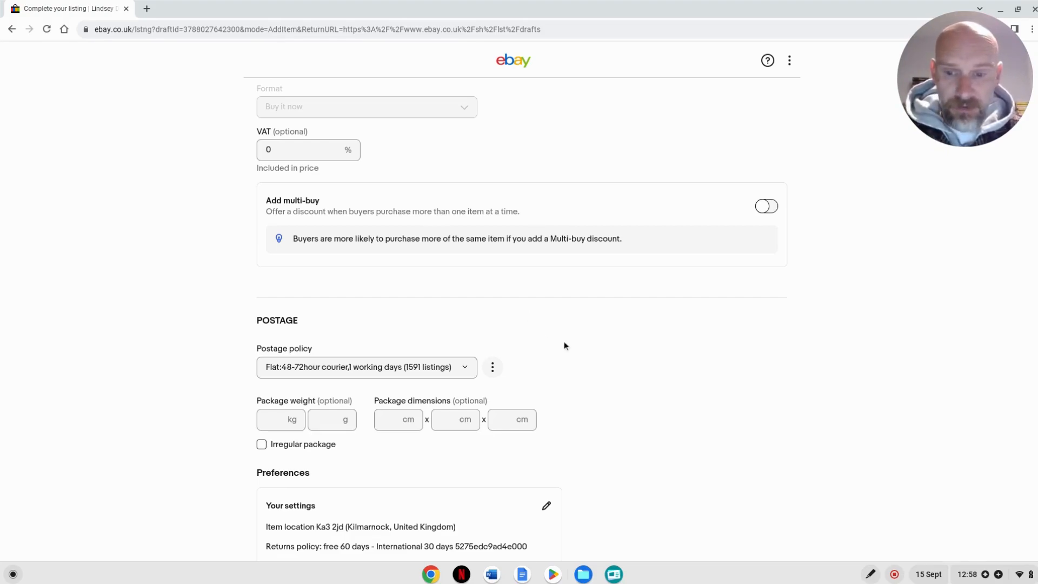
scroll(563, 344, down, 1)
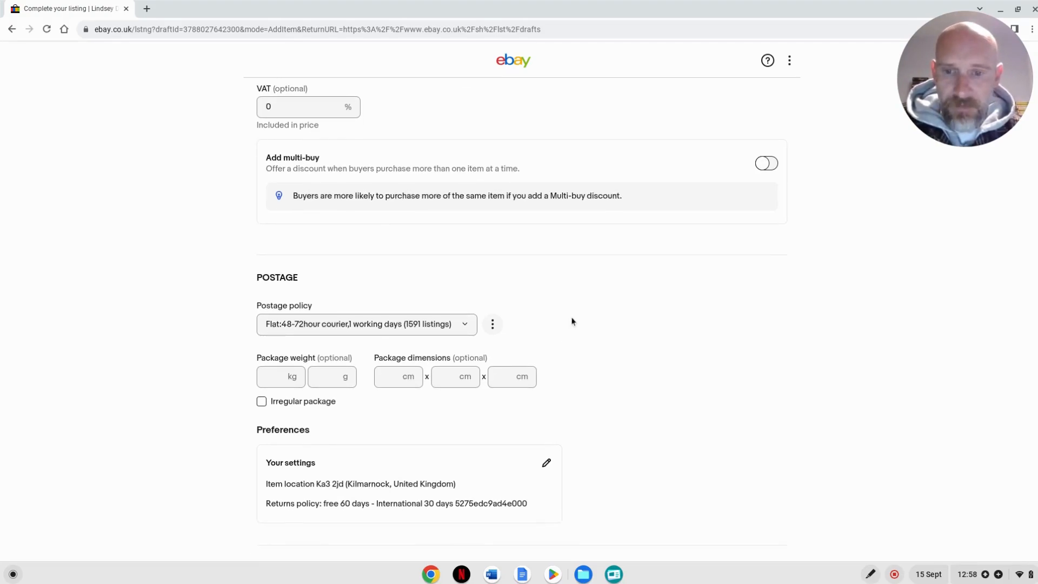
scroll(579, 260, down, 2)
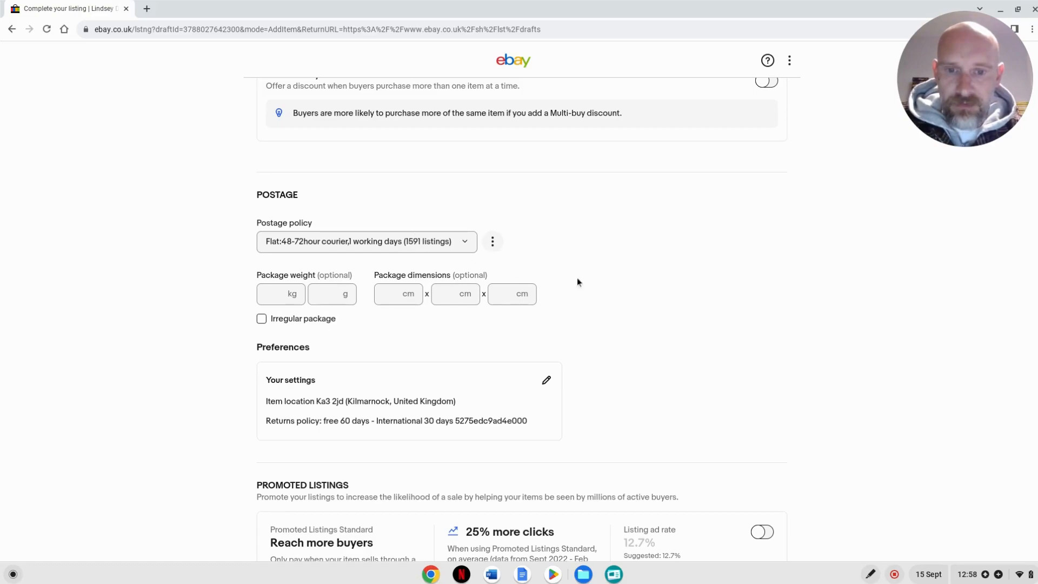
scroll(625, 285, down, 1)
scroll(622, 289, down, 5)
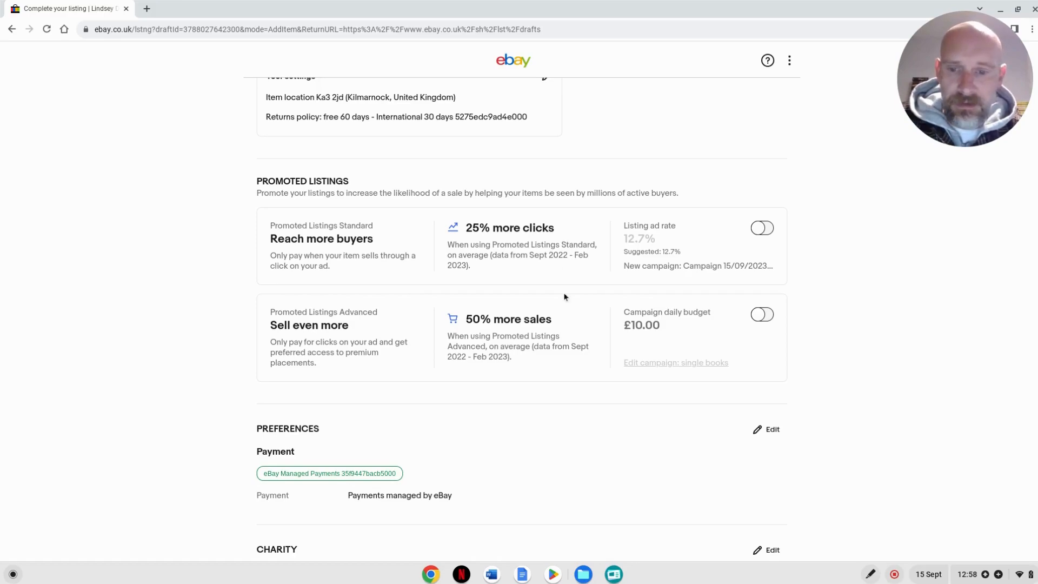
scroll(563, 300, down, 3)
scroll(560, 320, down, 2)
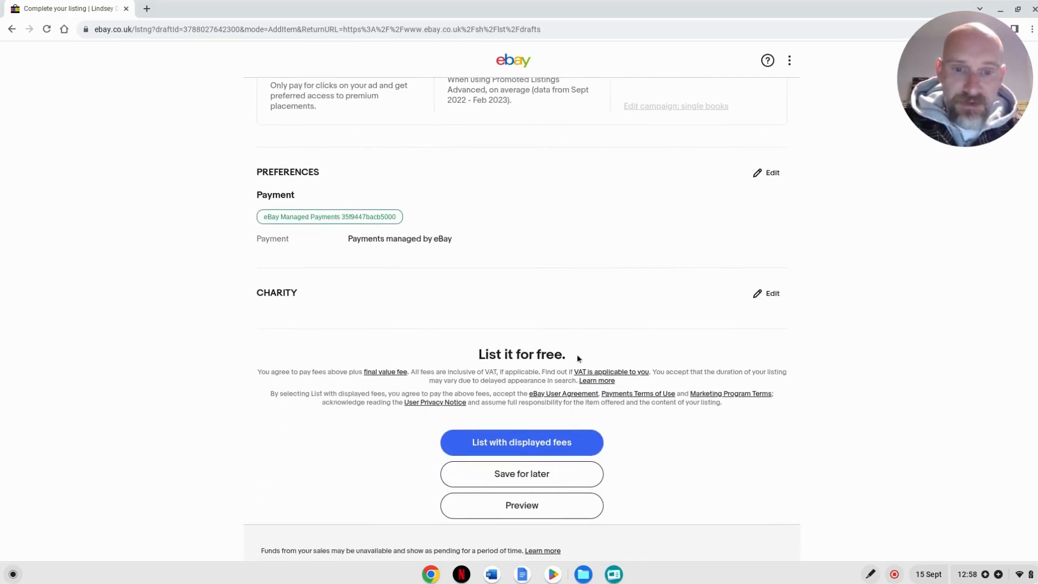
click(502, 449)
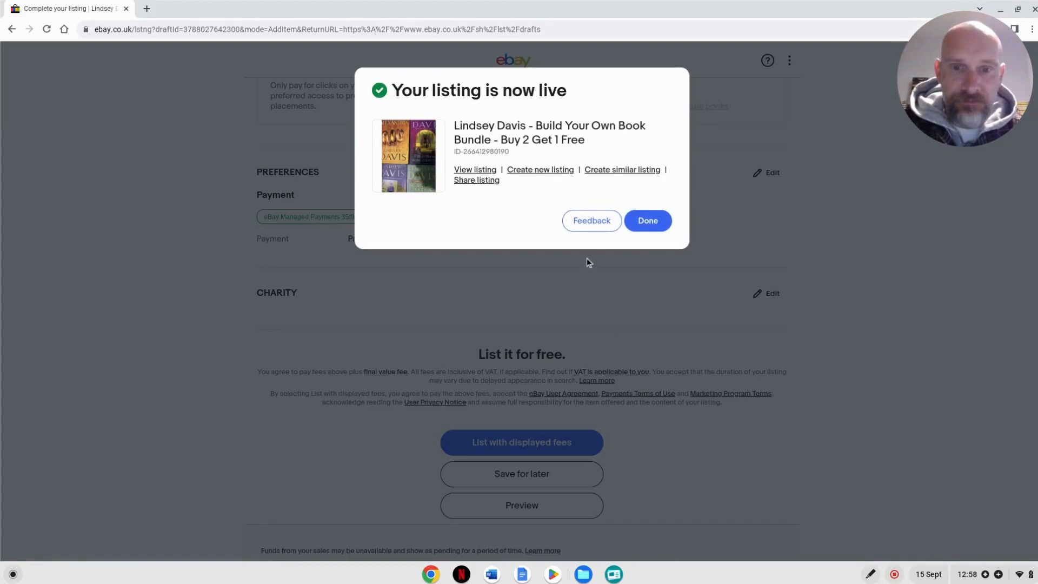
click(647, 225)
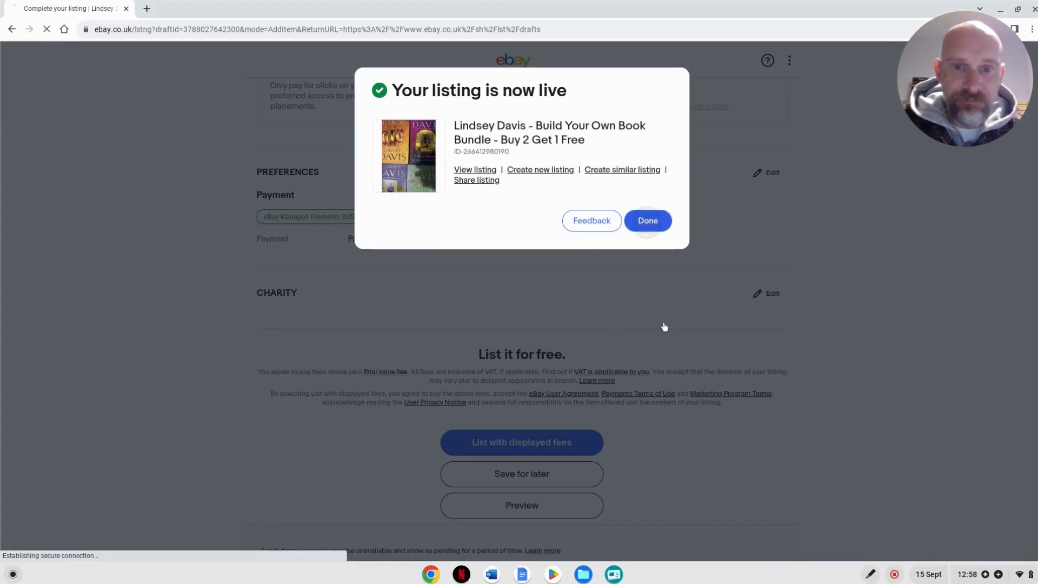